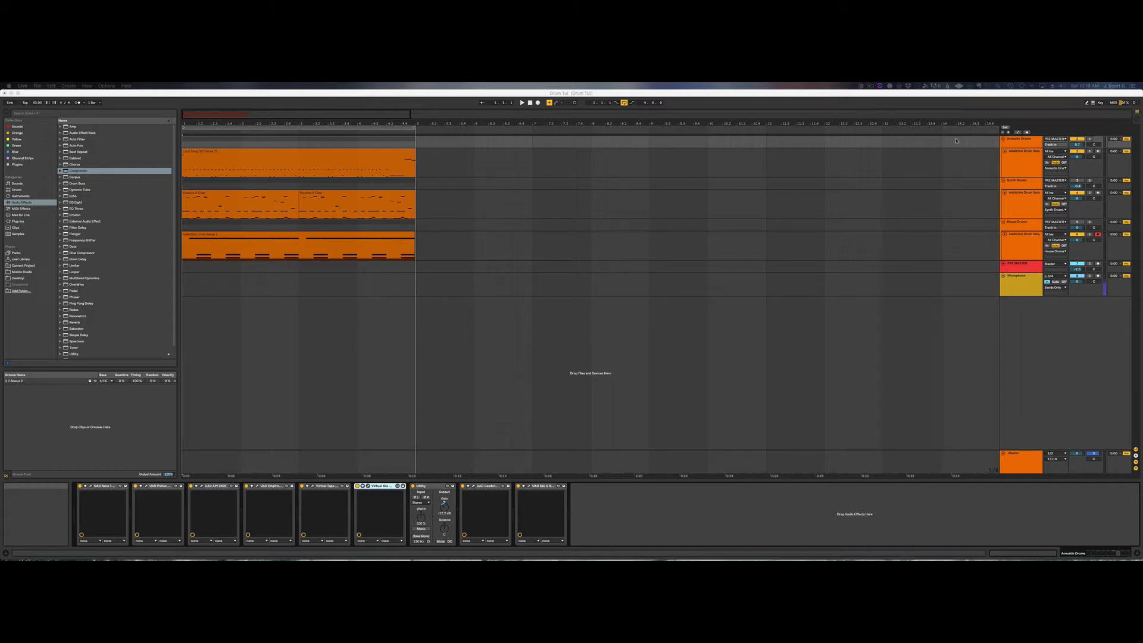
Open the Addictive Drums 2 instrument on the track inside the Acoustic Drums group and place its window over the empty arrangement area
{"action": "left_click", "coordinate": [1019, 144]}
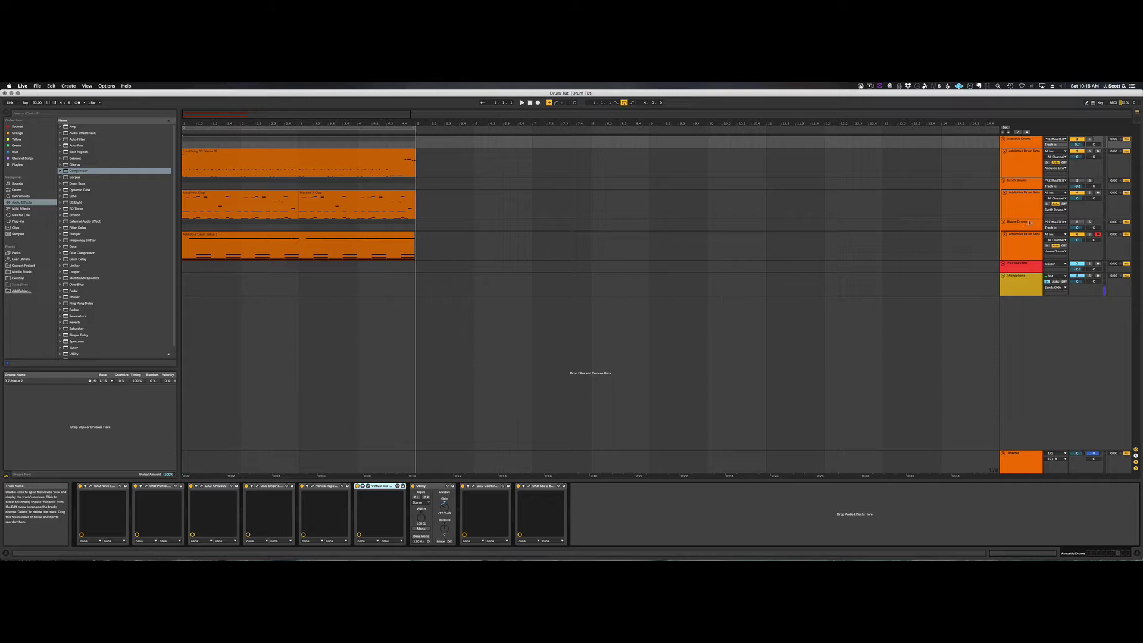
{"action": "left_click", "coordinate": [1026, 143]}
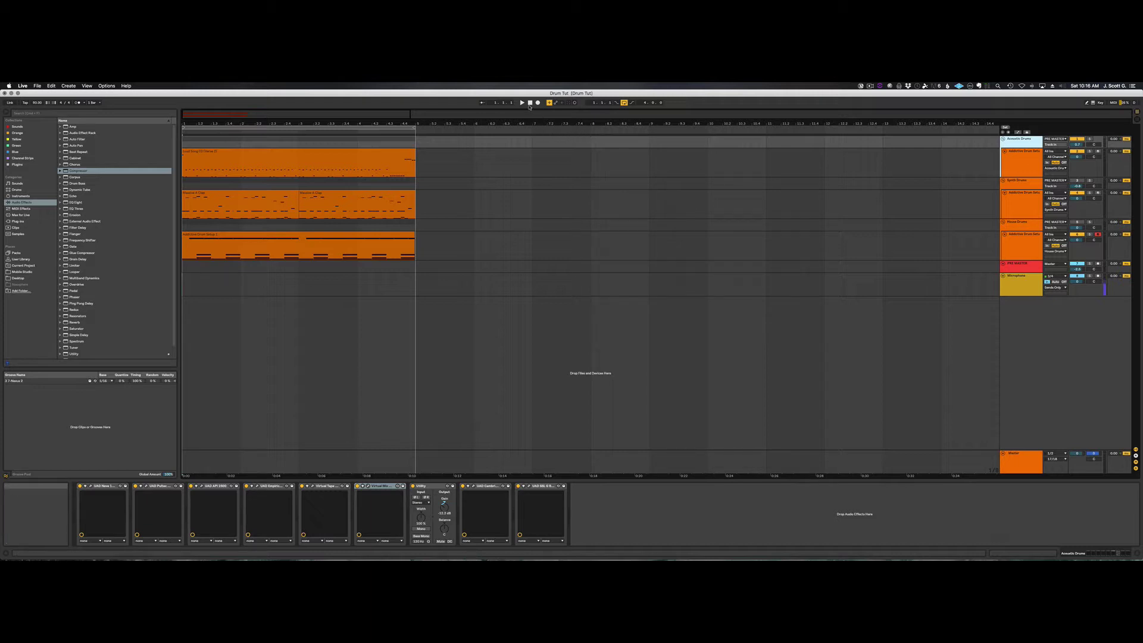
{"action": "left_click", "coordinate": [1020, 160]}
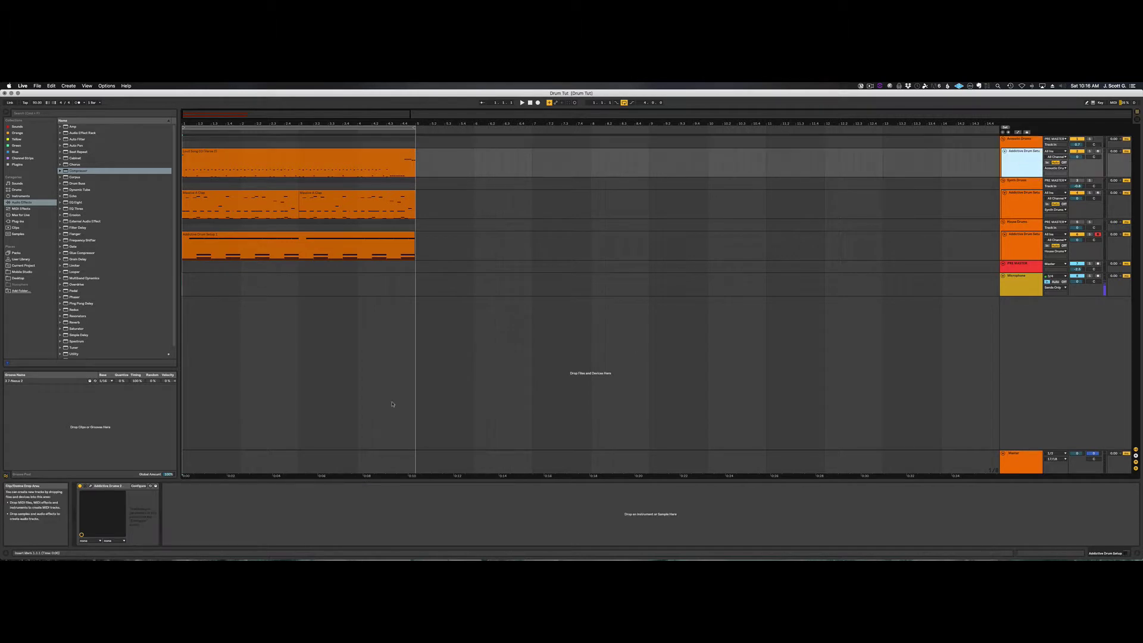
{"action": "left_click", "coordinate": [92, 486]}
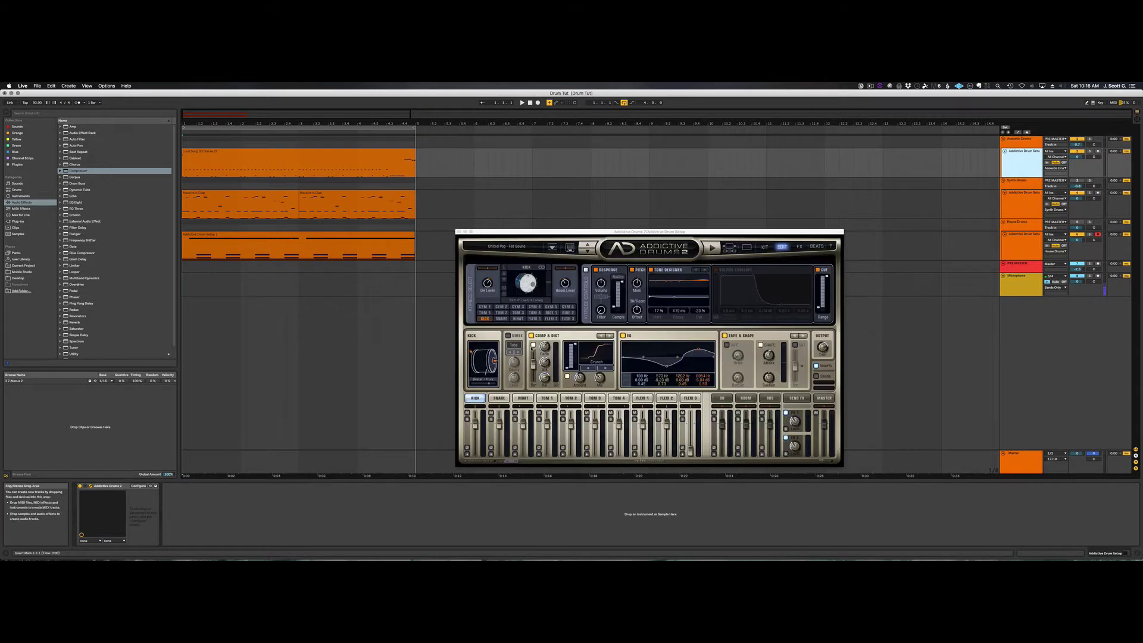
{"action": "left_click_drag", "start_coordinate": [609, 231], "coordinate": [652, 194]}
Group all effects on the Acoustic Drums group track, from the UAD Neve to the last UAD SSL device, into one Audio Effect Rack
{"action": "left_click", "coordinate": [1020, 141]}
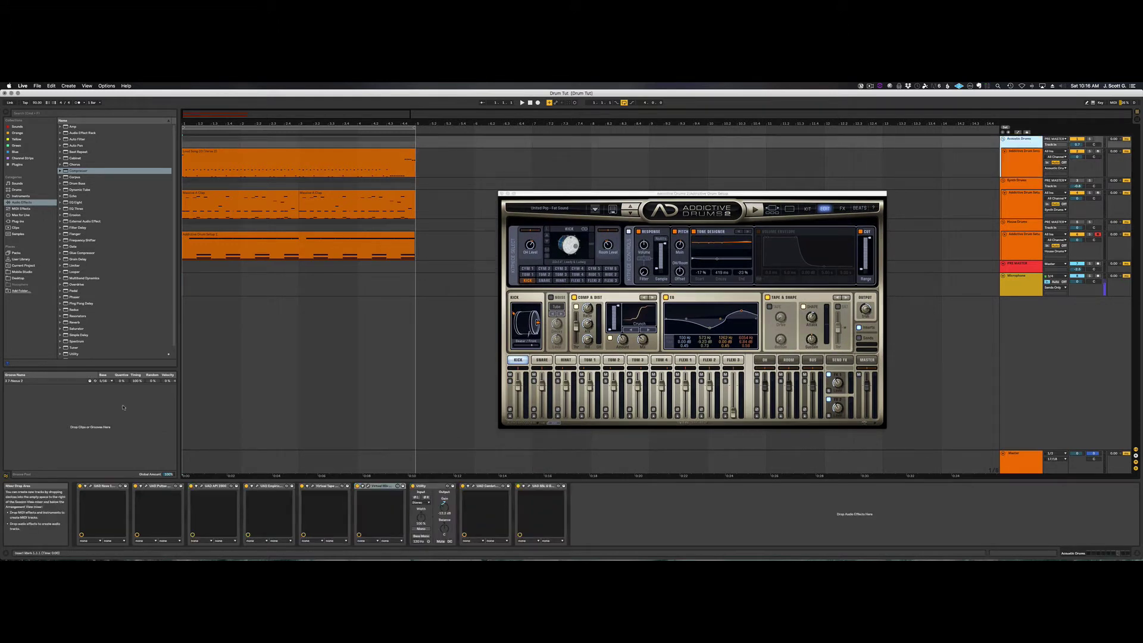
{"action": "left_click", "coordinate": [101, 486]}
{"action": "left_click", "coordinate": [521, 487], "text": "shift"}
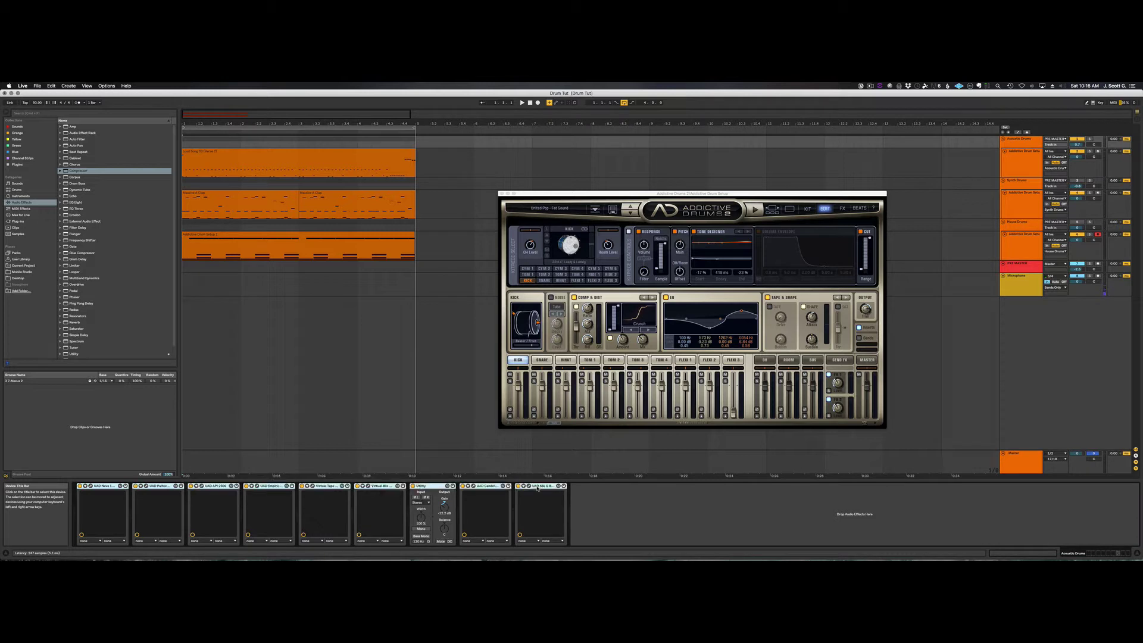
{"action": "right_click", "coordinate": [538, 487]}
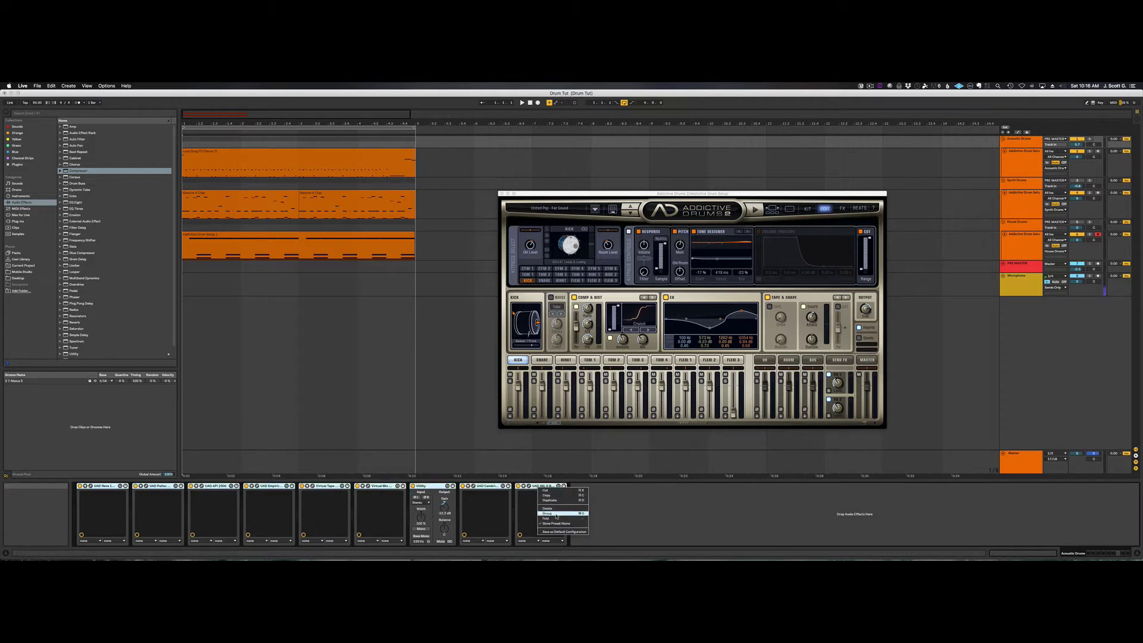
{"action": "key", "text": "Return"}
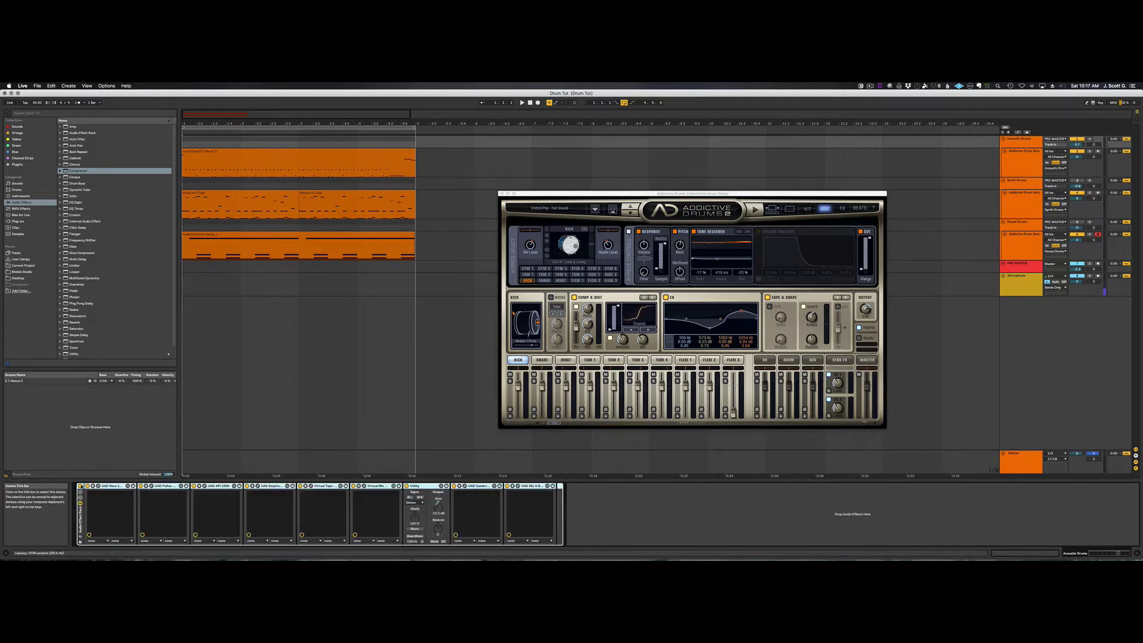
Compare the drum loop with the Acoustic Drums effect rack bypassed and active during playback, and close the Addictive Drums 2 window
{"action": "left_click", "coordinate": [529, 103]}
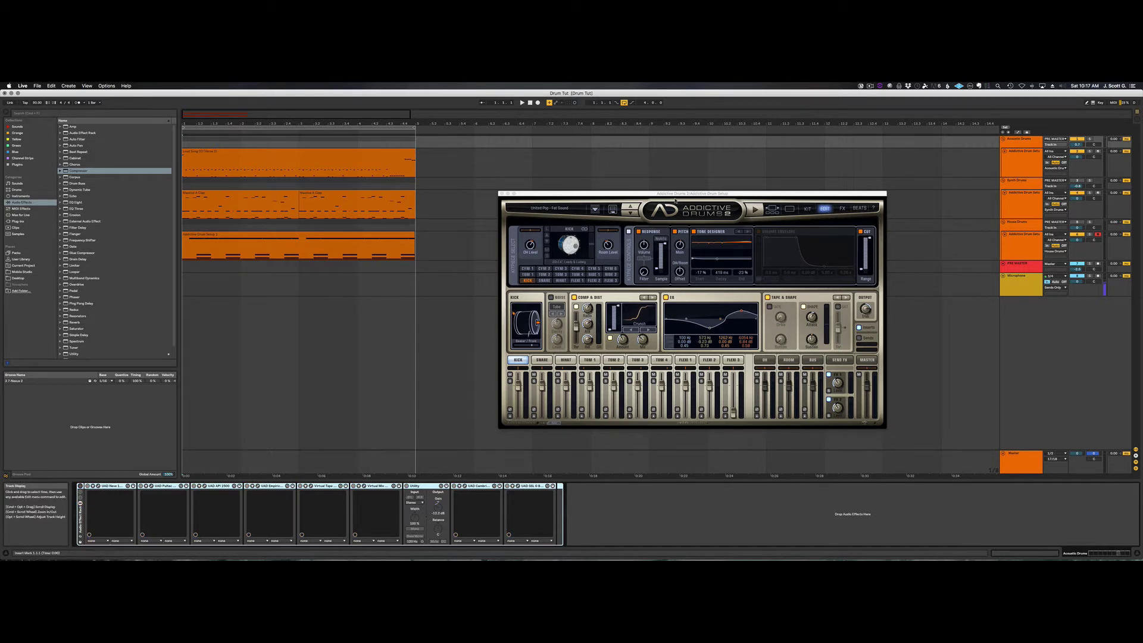
{"action": "left_click", "coordinate": [522, 103]}
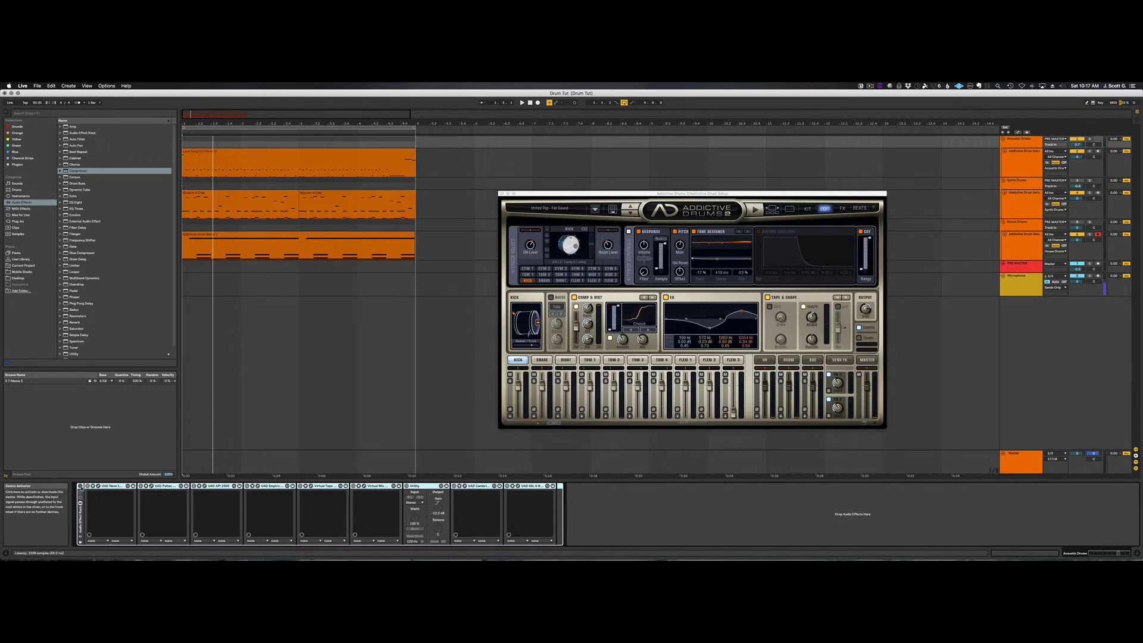
{"action": "left_click", "coordinate": [80, 486]}
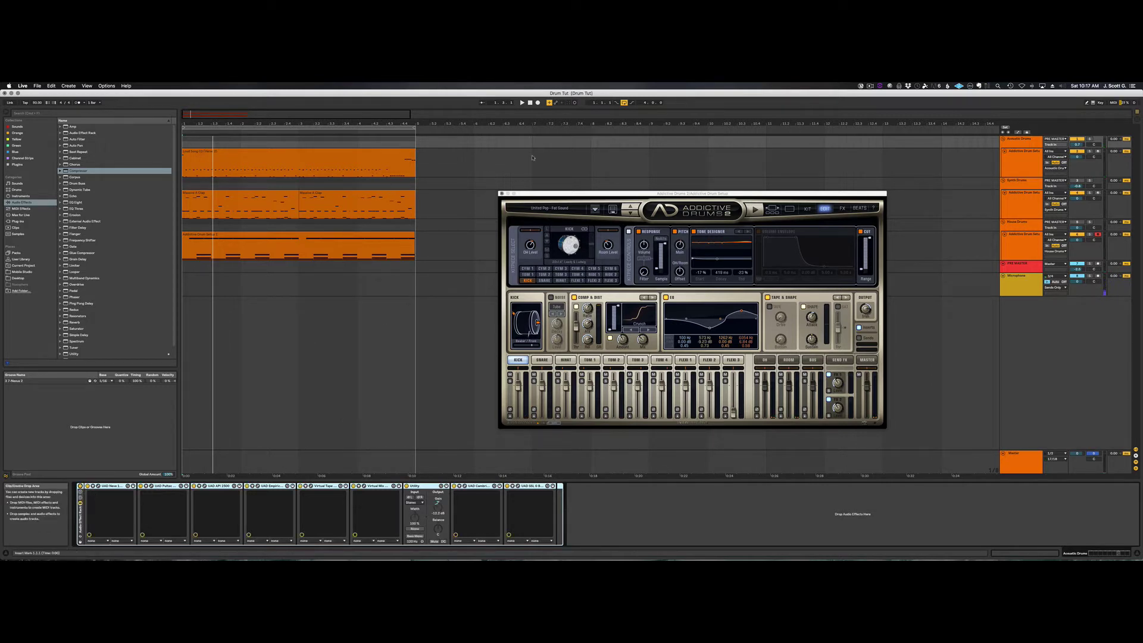
{"action": "left_click", "coordinate": [522, 103]}
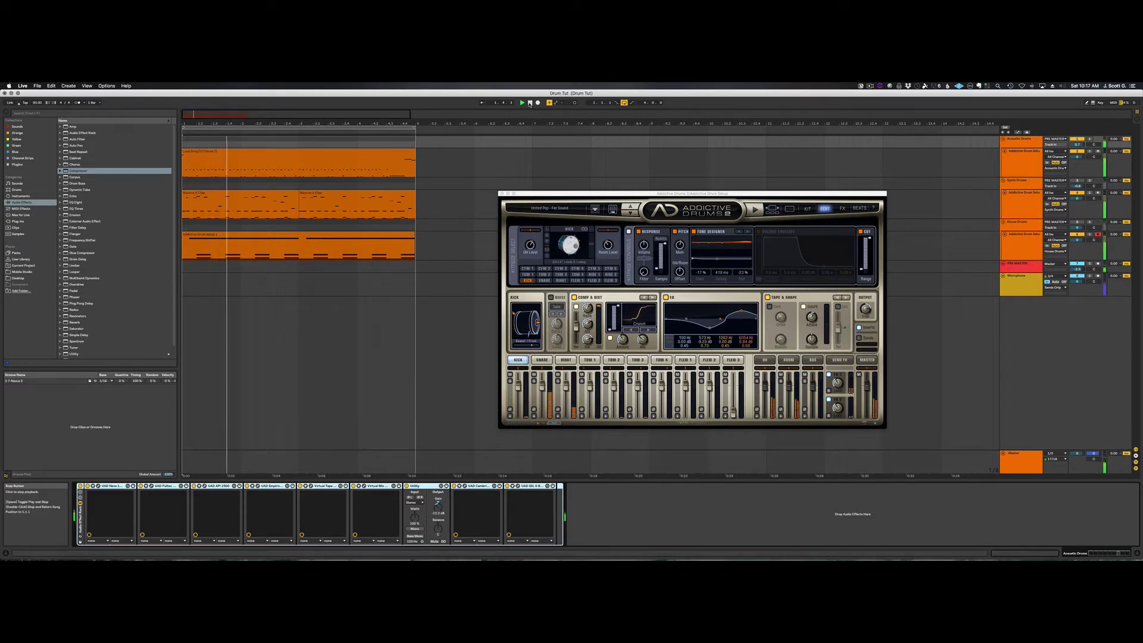
{"action": "left_click", "coordinate": [530, 103]}
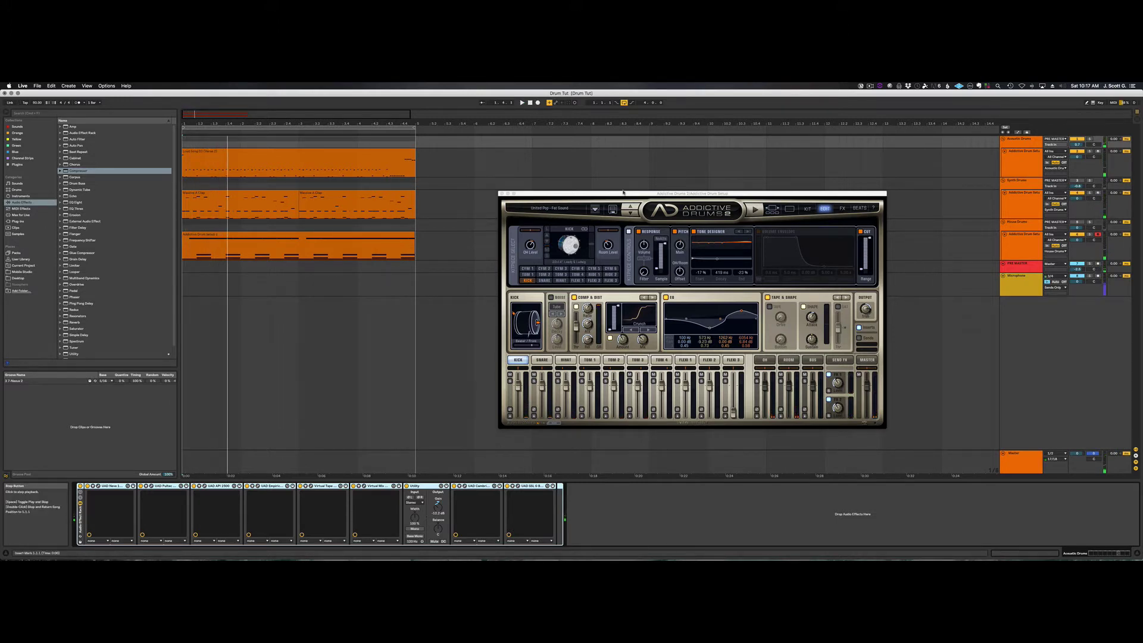
{"action": "left_click", "coordinate": [501, 193]}
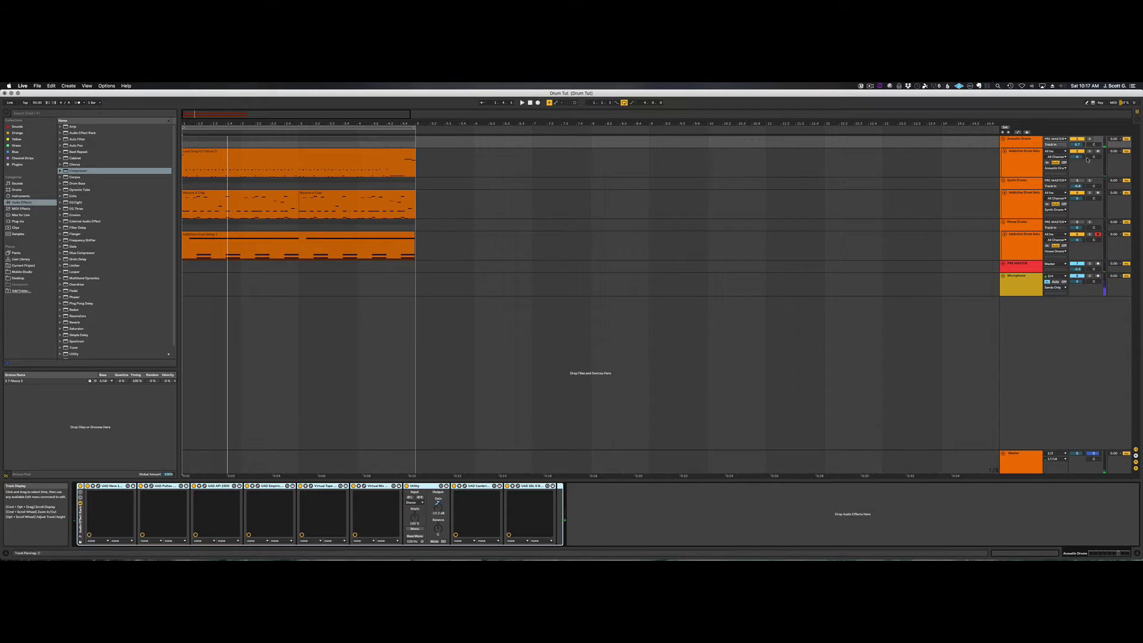
Ungroup the Audio Effect Rack on the Acoustic Drums group track into its individual effects
{"action": "left_click", "coordinate": [536, 164]}
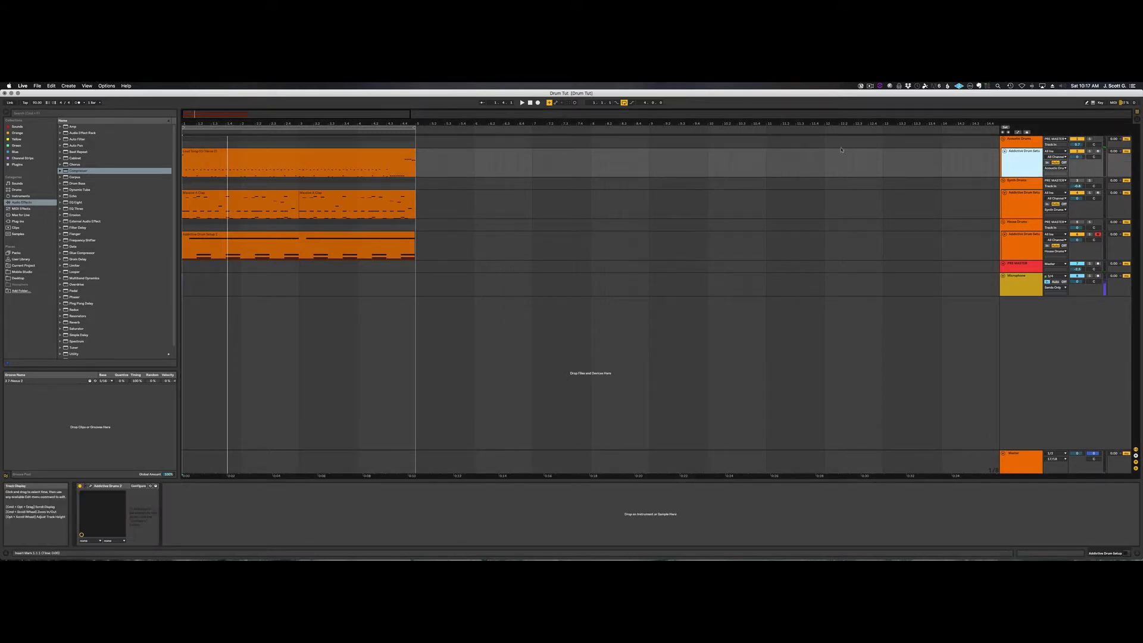
{"action": "left_click", "coordinate": [1032, 163]}
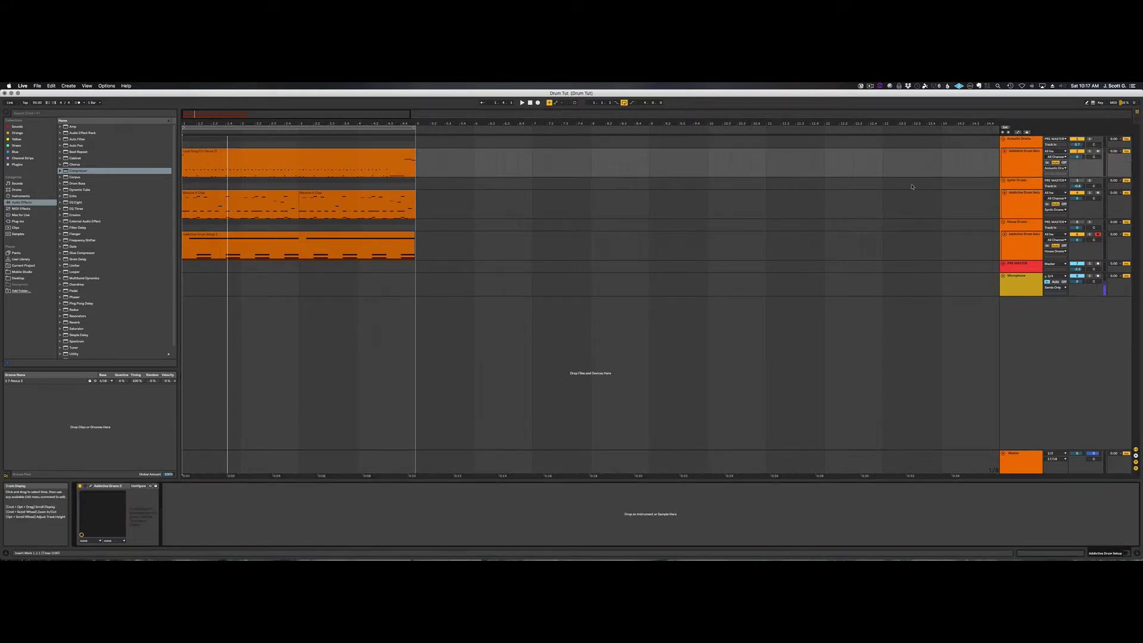
{"action": "key", "text": "Up"}
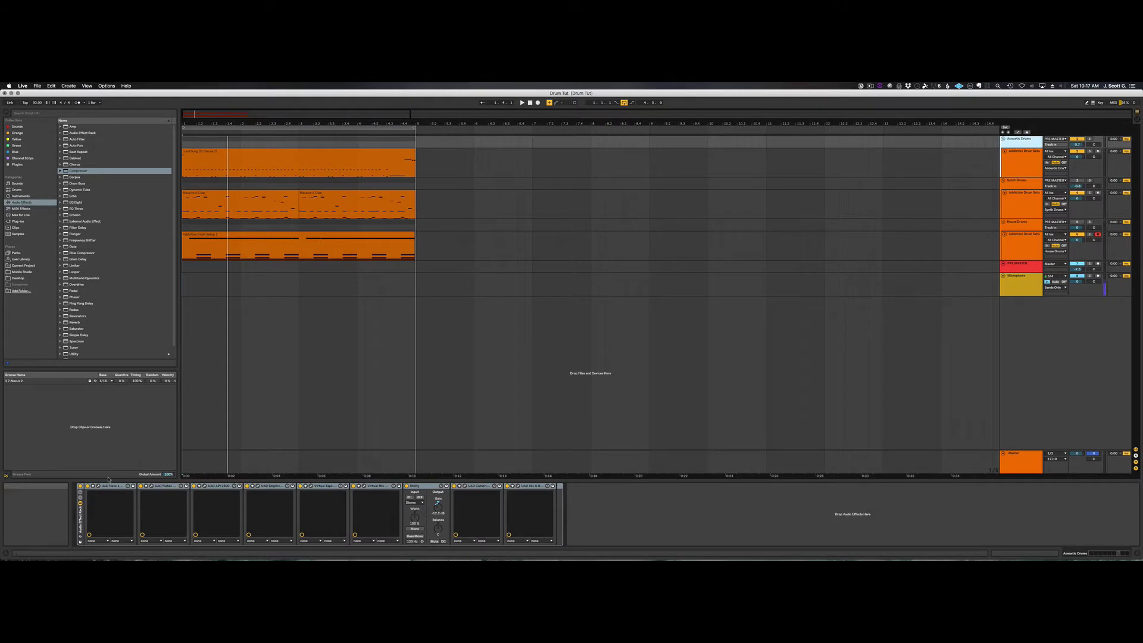
{"action": "mouse_move", "coordinate": [64, 510]}
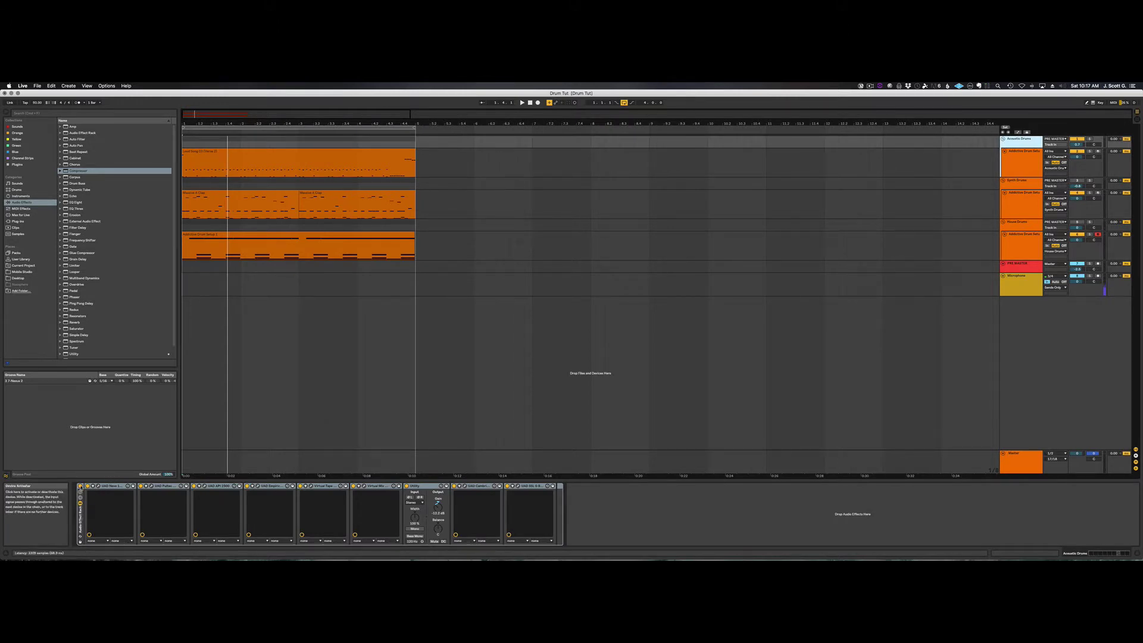
{"action": "right_click", "coordinate": [80, 487]}
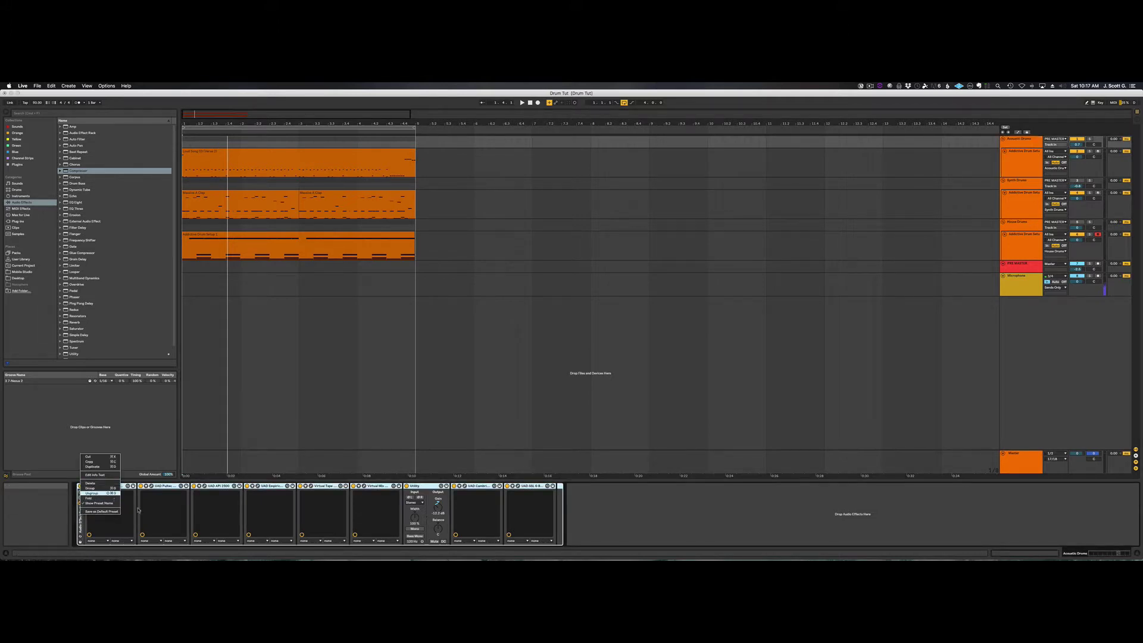
{"action": "left_click", "coordinate": [113, 494]}
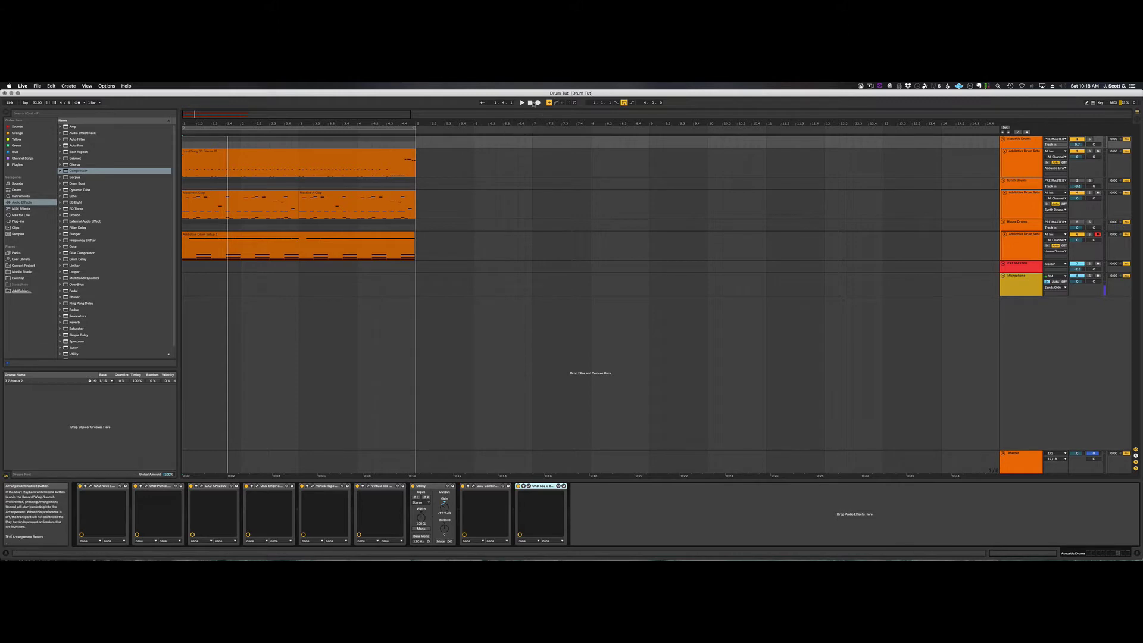
Examine the UAD Neve 1073 settings on Acoustic Drums, listen to the drum loop with its window open, and close it
{"action": "left_click", "coordinate": [530, 103]}
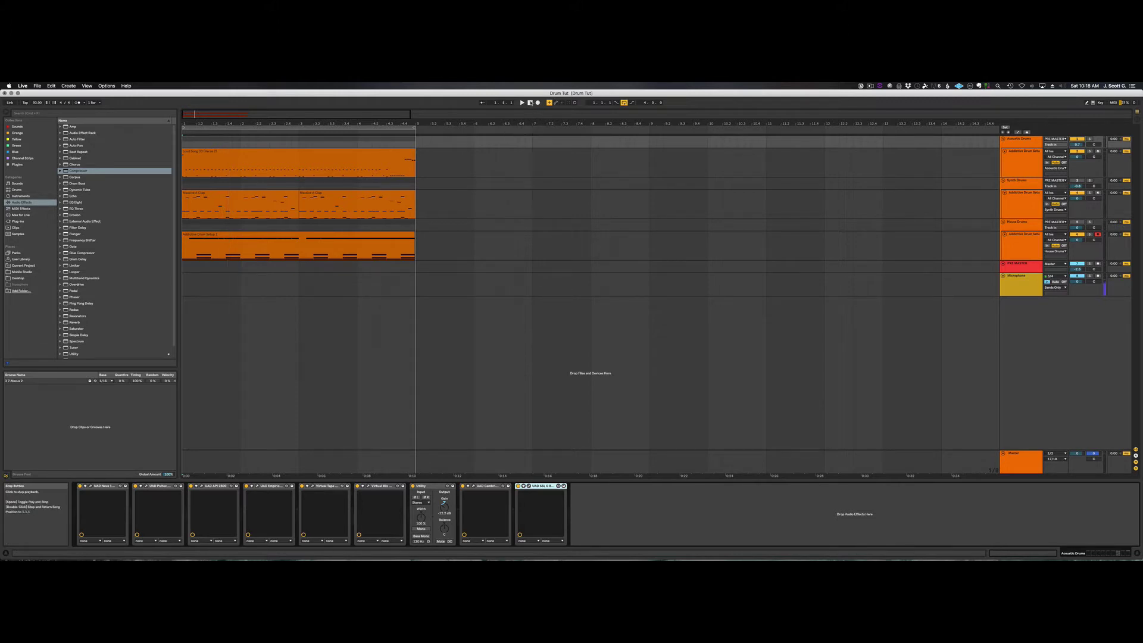
{"action": "left_click", "coordinate": [90, 486]}
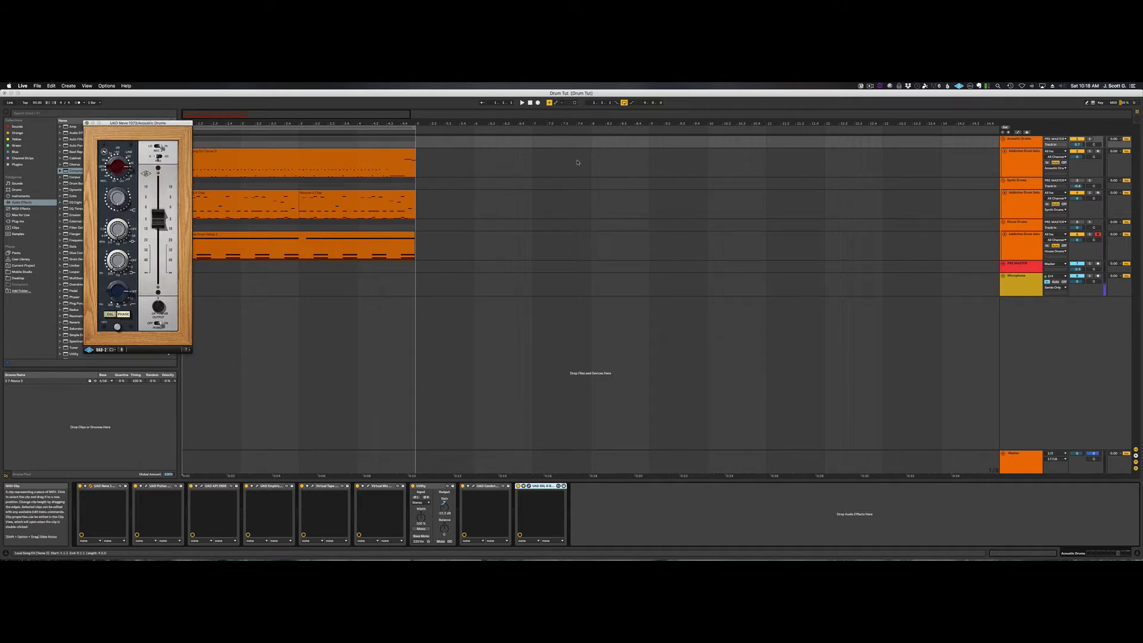
{"action": "left_click_drag", "start_coordinate": [156, 123], "coordinate": [593, 166]}
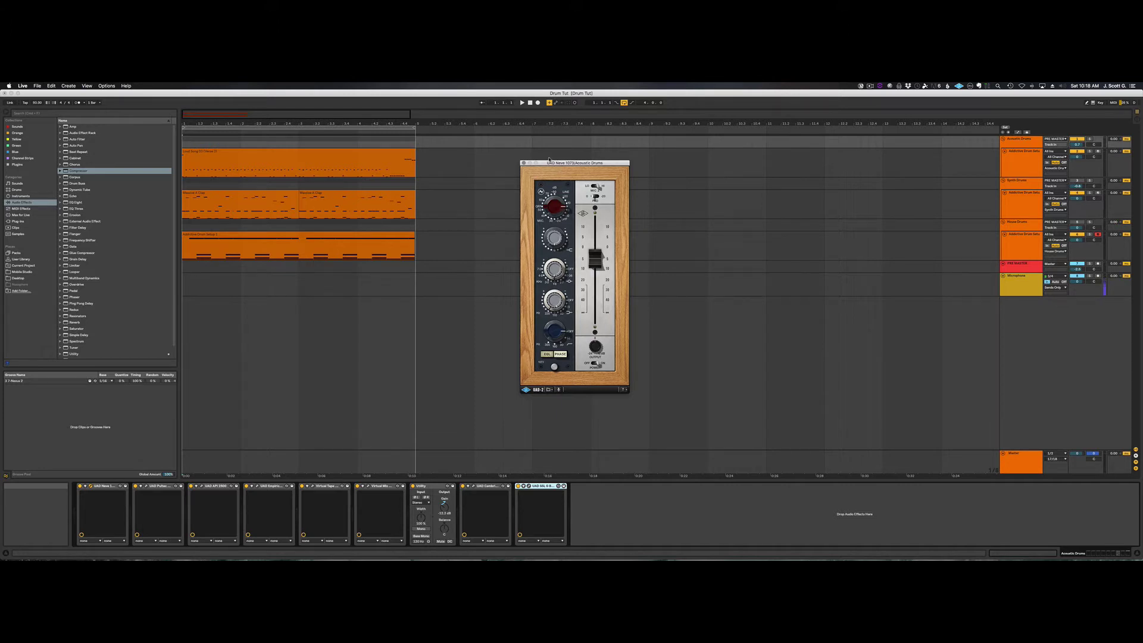
{"action": "left_click", "coordinate": [522, 103]}
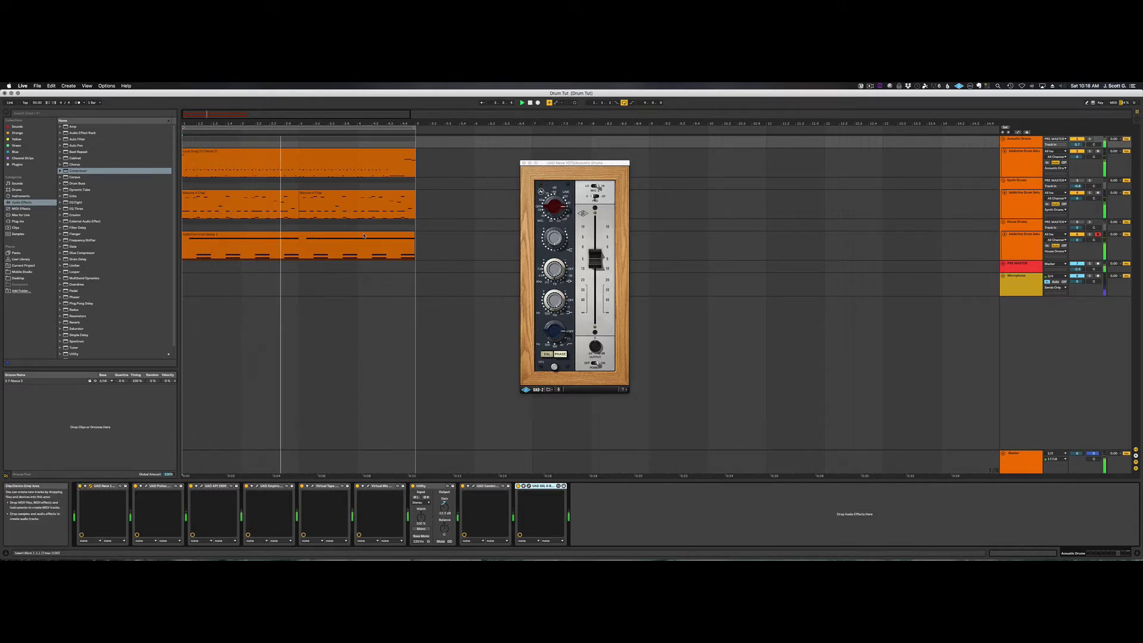
{"action": "left_click", "coordinate": [530, 103]}
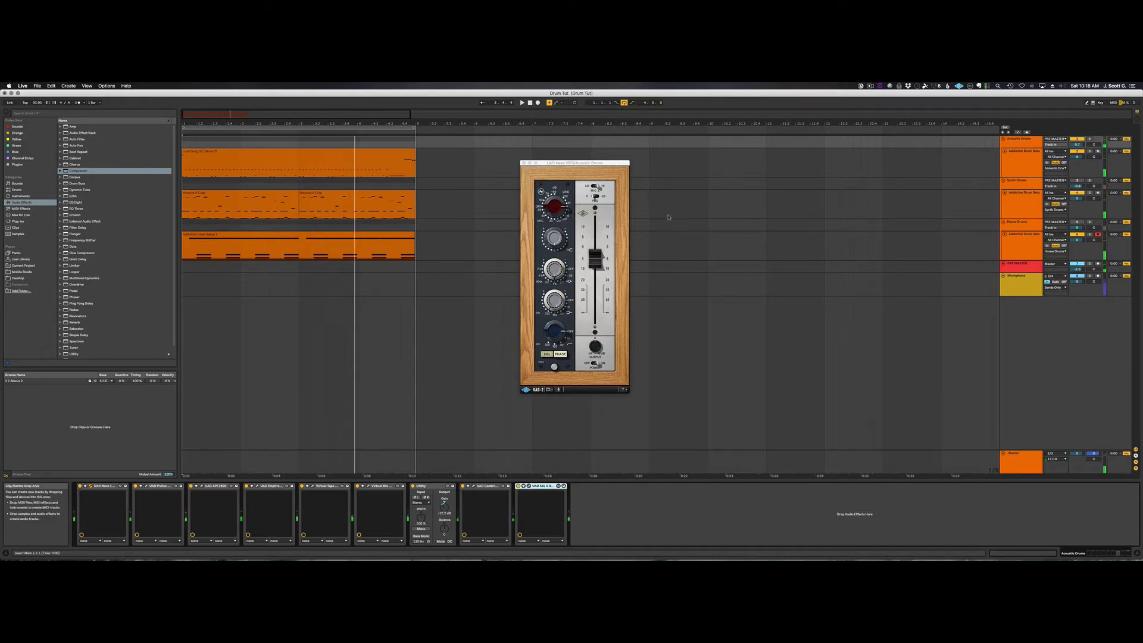
{"action": "left_click", "coordinate": [523, 163]}
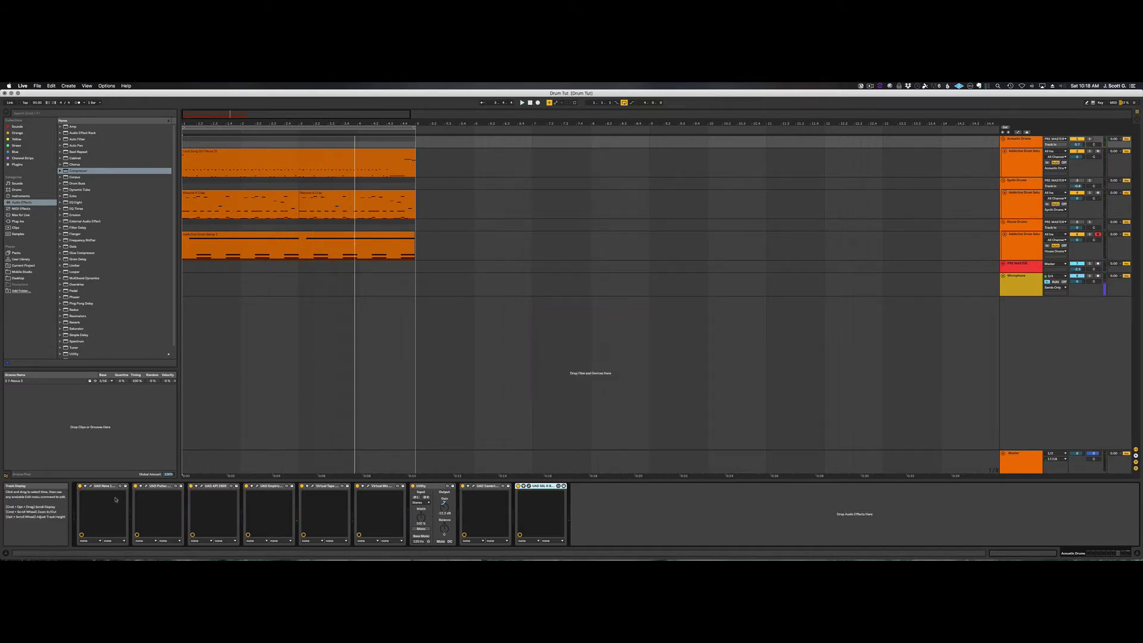
Examine the UAD Pultec MEQ-5 equalizer on Acoustic Drums while playing the loop, return playback to the start, and close its window
{"action": "left_click", "coordinate": [146, 487]}
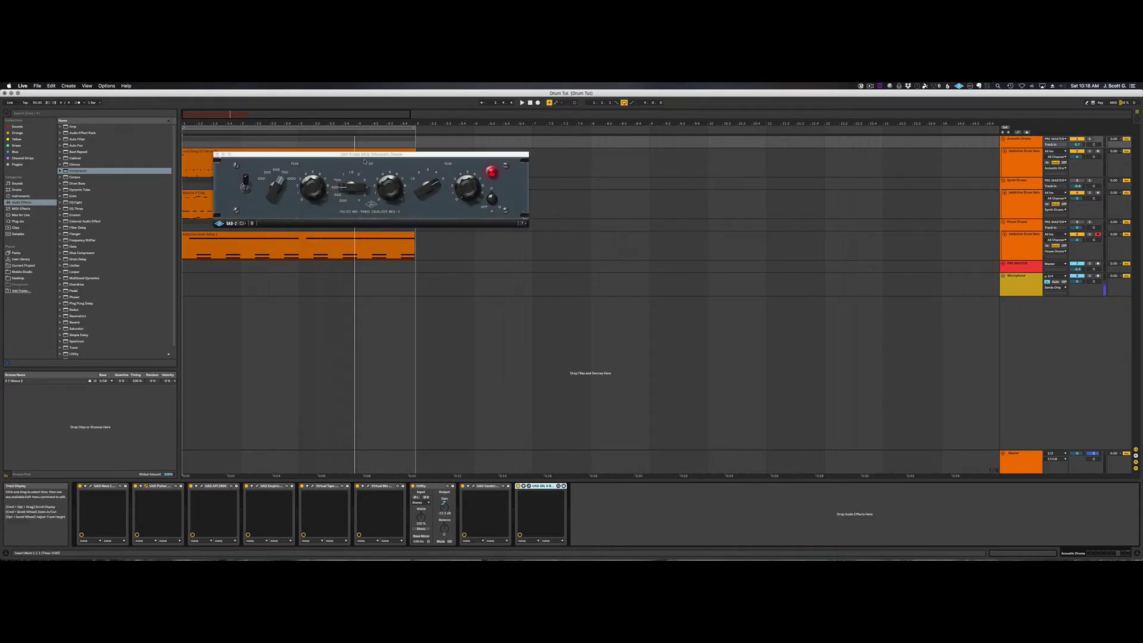
{"action": "left_click_drag", "start_coordinate": [412, 155], "coordinate": [685, 208]}
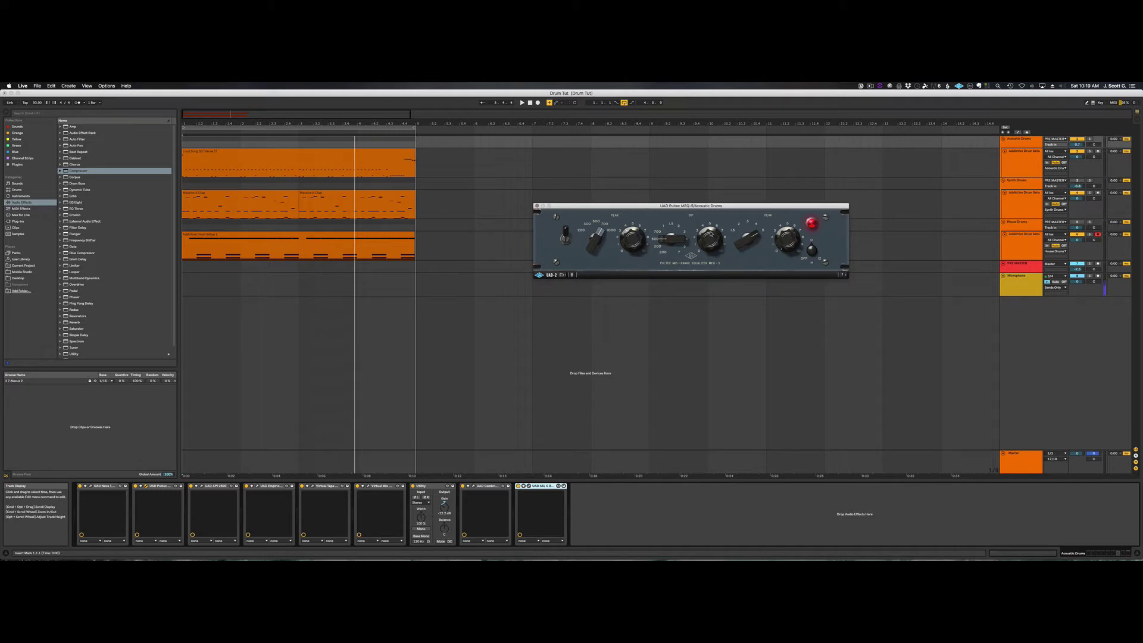
{"action": "left_click", "coordinate": [523, 102]}
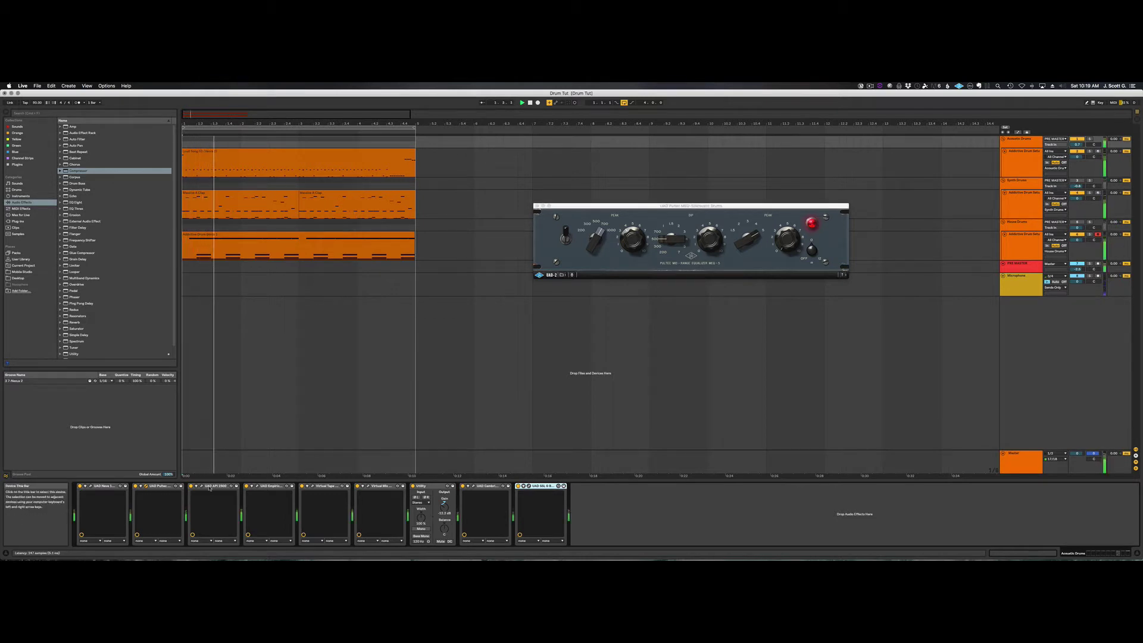
{"action": "left_click", "coordinate": [712, 239]}
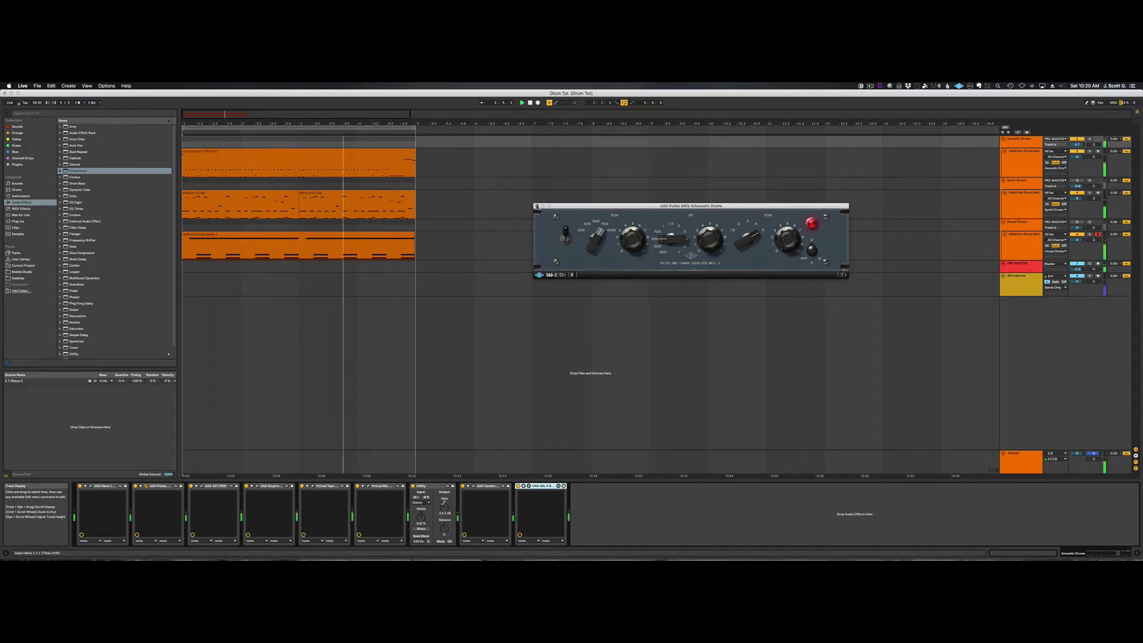
{"action": "double_click", "coordinate": [530, 104]}
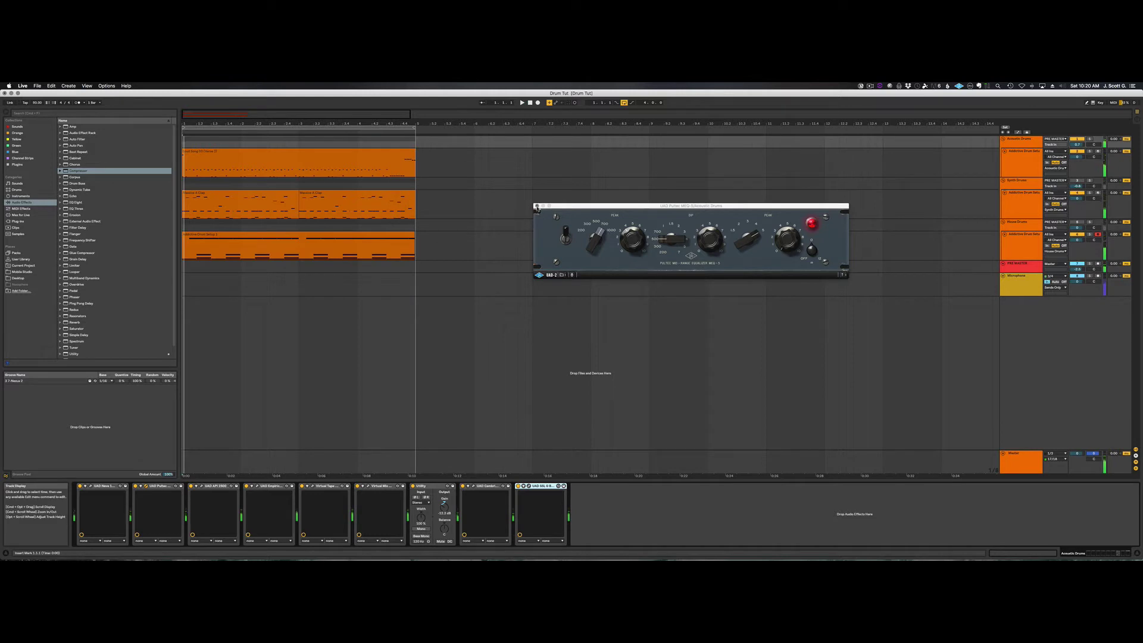
{"action": "left_click", "coordinate": [537, 206]}
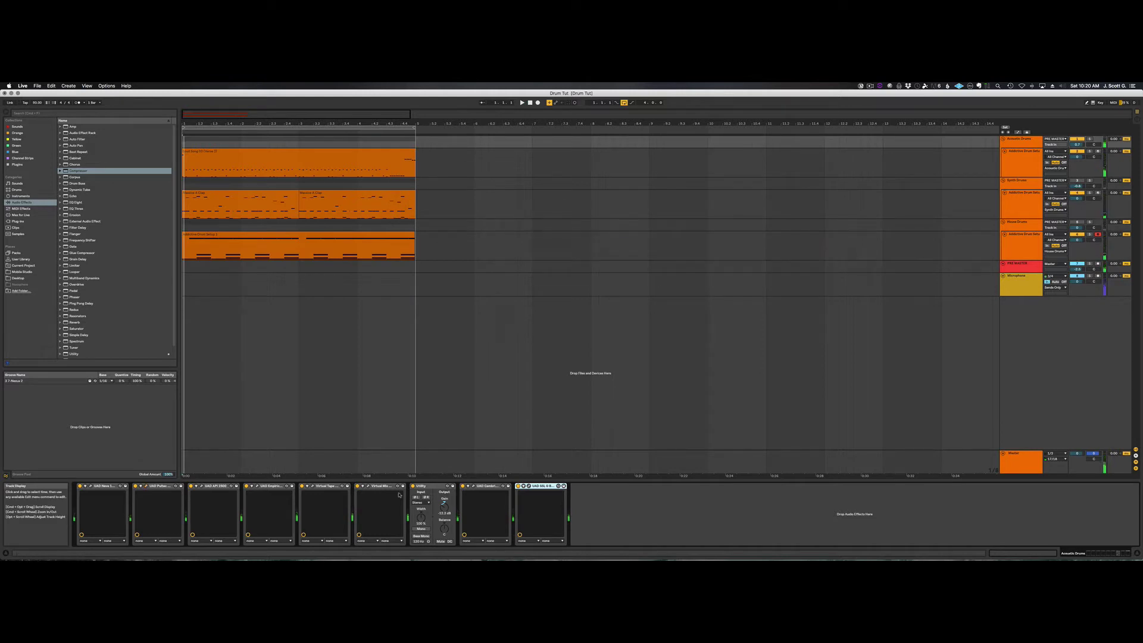
Open the UAD API 2500 bus compressor on Acoustic Drums and watch its meters while the drum loop plays
{"action": "left_click", "coordinate": [202, 487]}
{"action": "left_click_drag", "start_coordinate": [470, 274], "coordinate": [696, 171]}
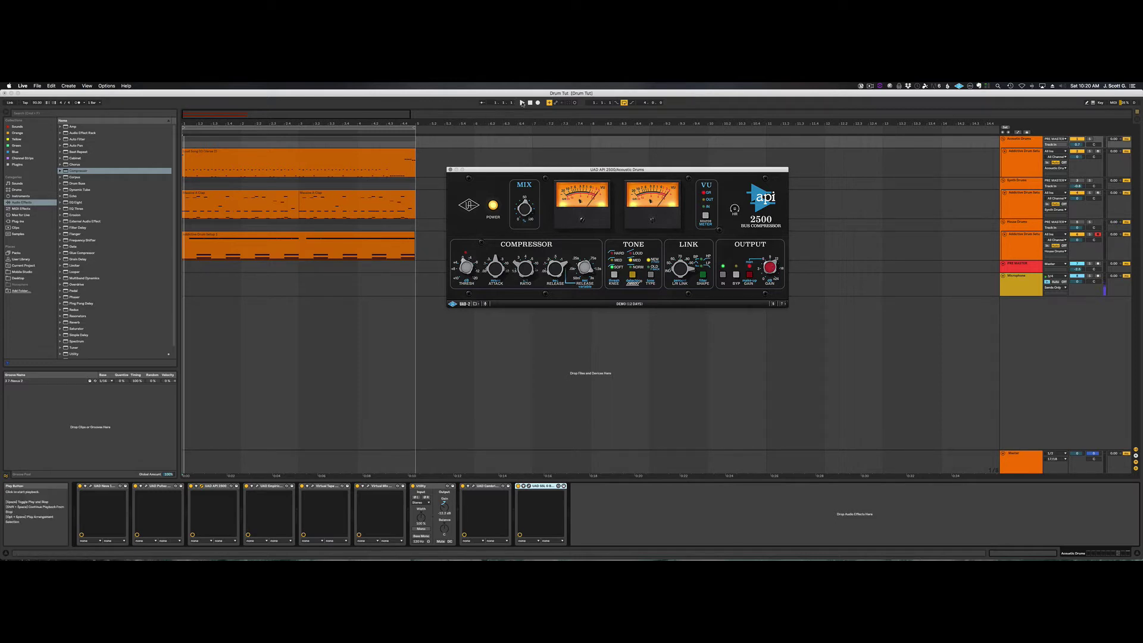
{"action": "left_click", "coordinate": [522, 103]}
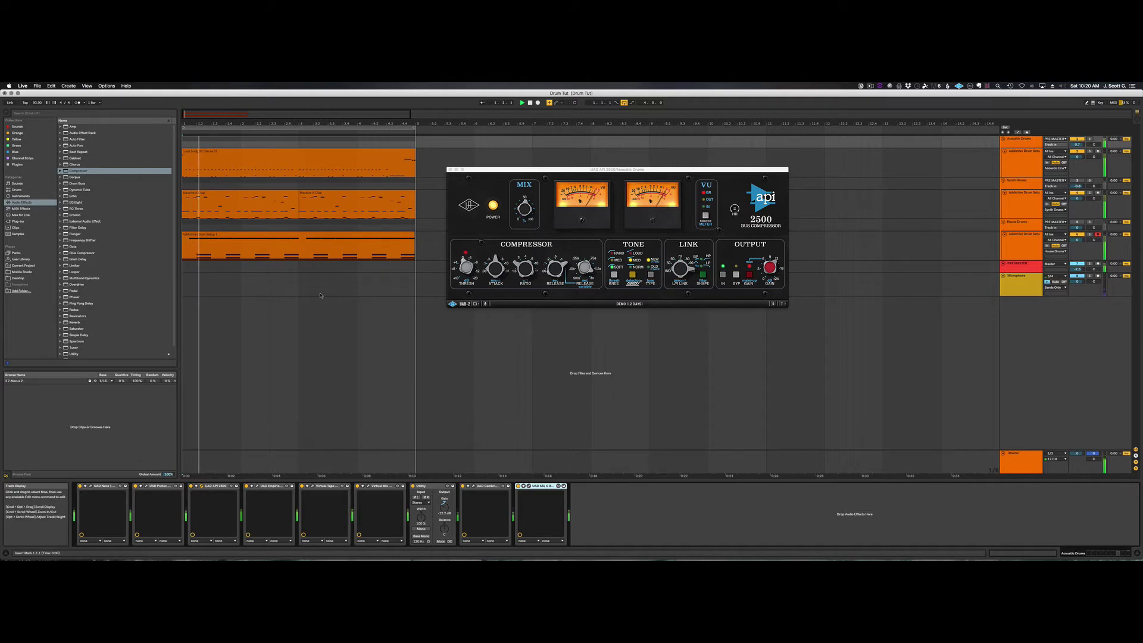
{"action": "left_click", "coordinate": [530, 102]}
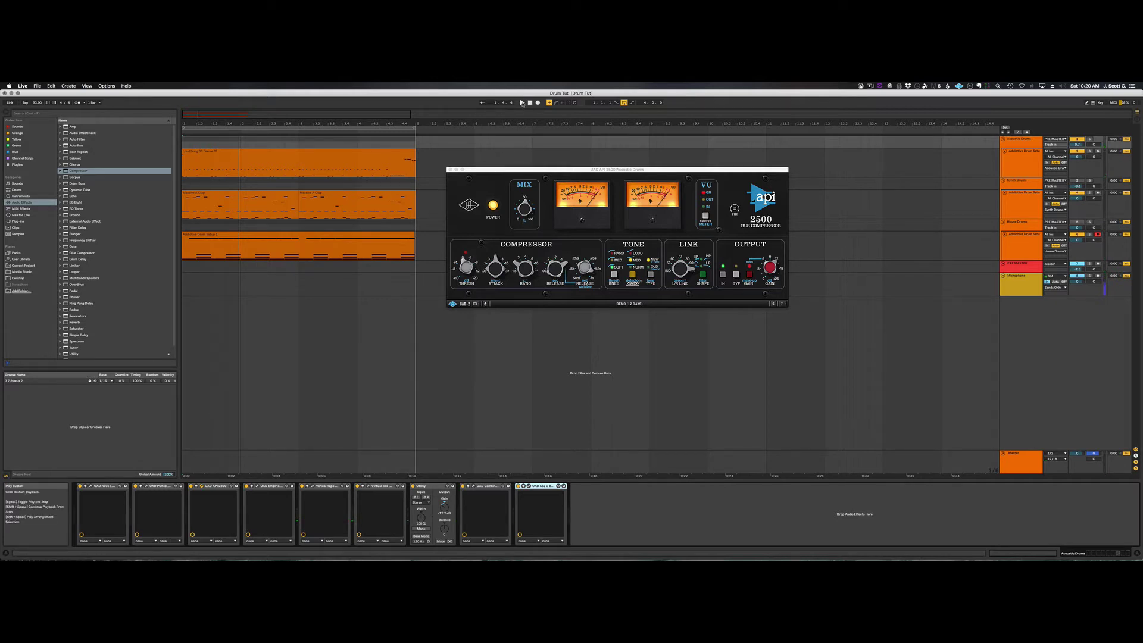
Play the drum loop through the API 2500 bus compressor once more and close its window
{"action": "left_click", "coordinate": [522, 103]}
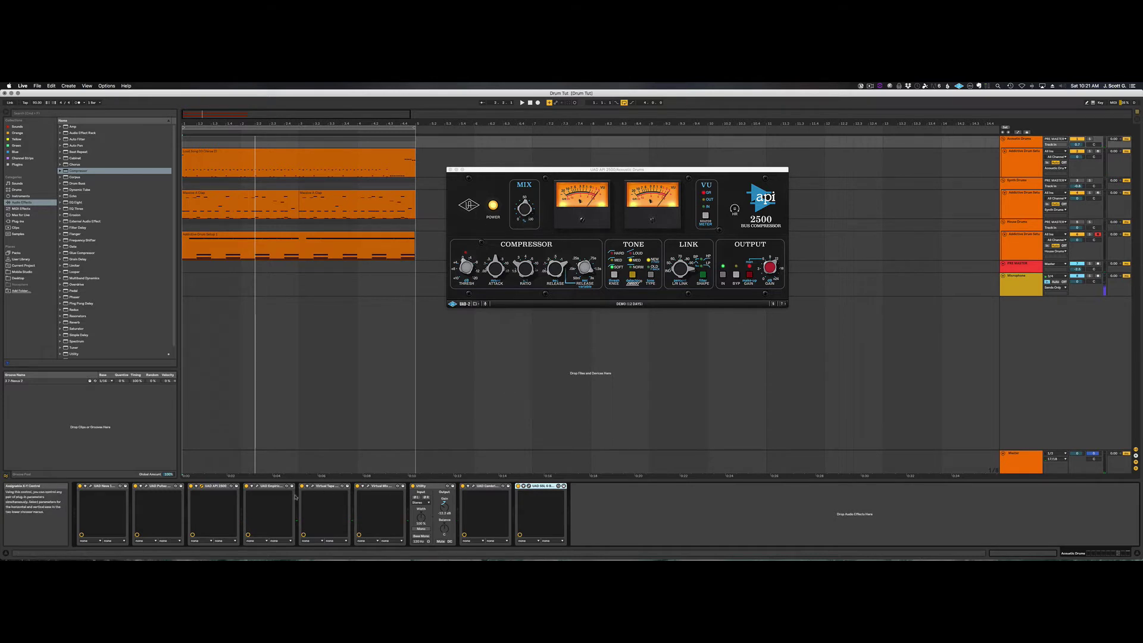
{"action": "left_click", "coordinate": [450, 170]}
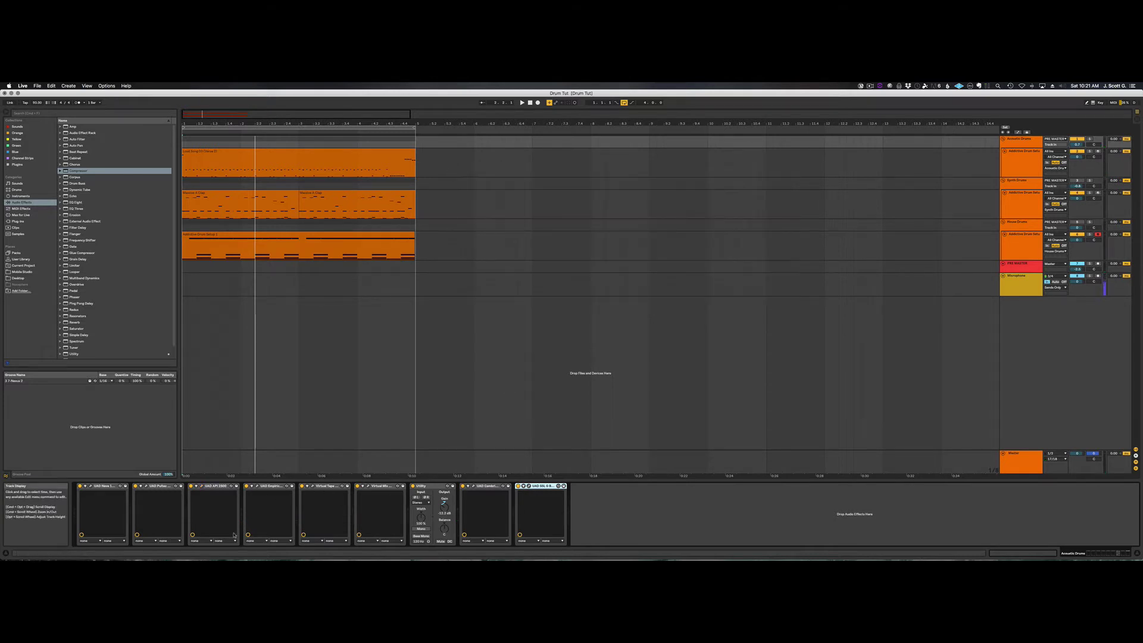
Open the UAD Empirical Labs Distressor on Acoustic Drums and watch its gain reduction while the drum loop plays
{"action": "left_click", "coordinate": [259, 486]}
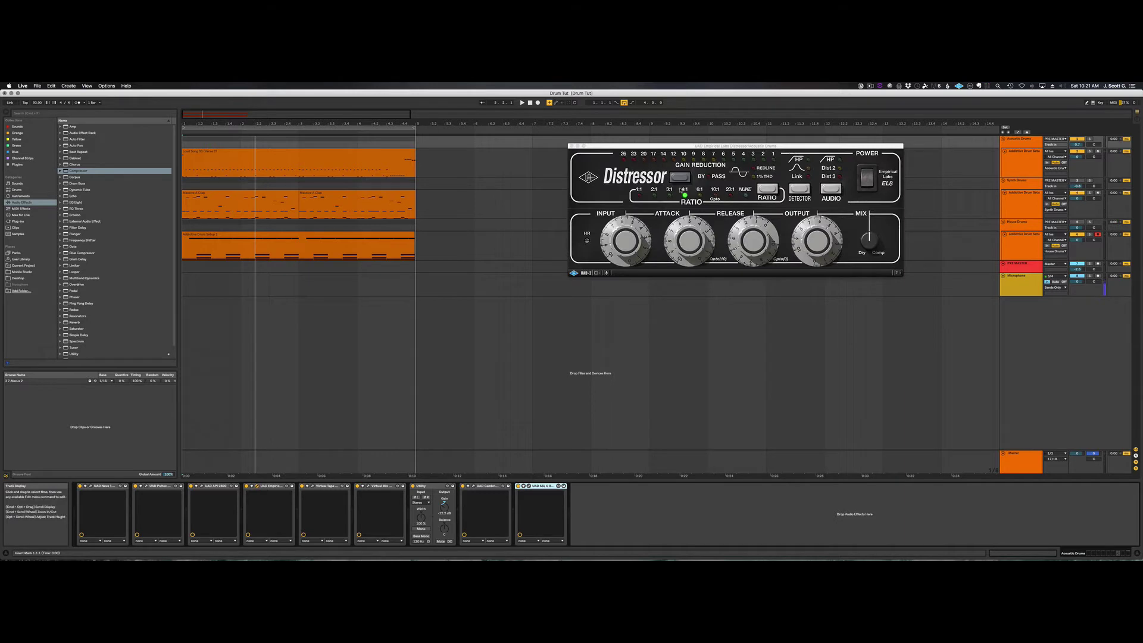
{"action": "left_click_drag", "start_coordinate": [655, 147], "coordinate": [534, 207]}
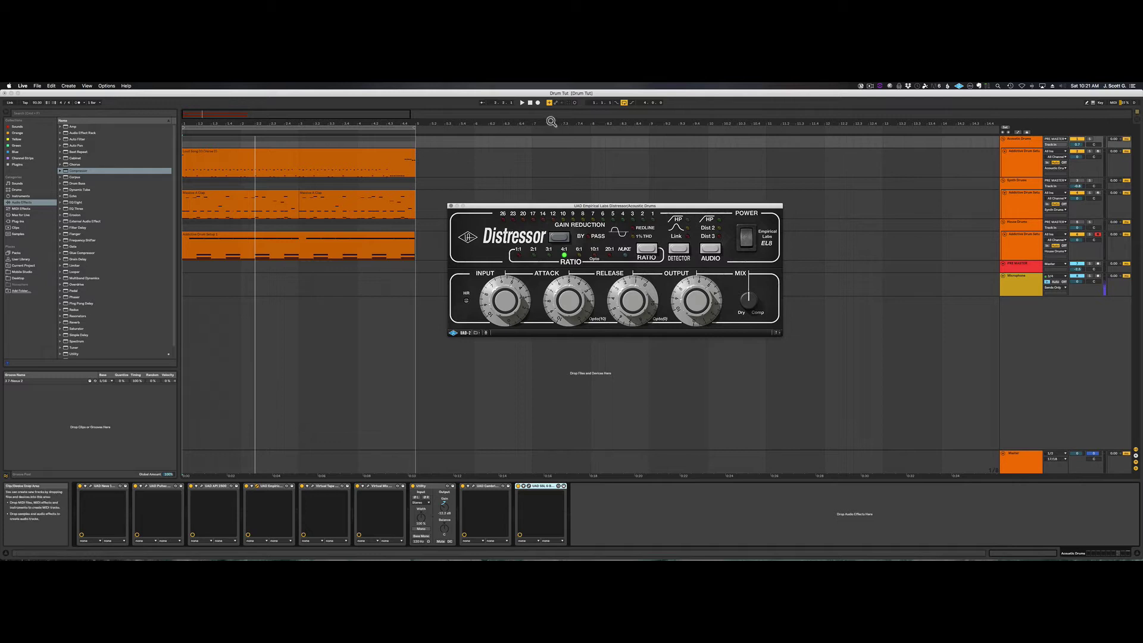
{"action": "left_click", "coordinate": [530, 103]}
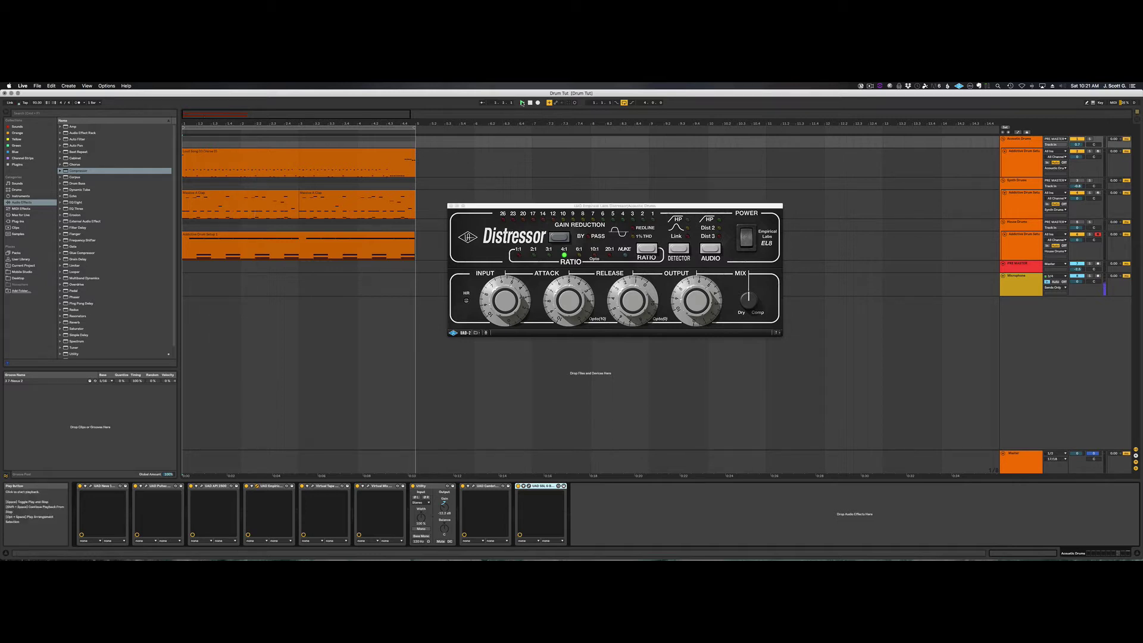
{"action": "key", "text": "space"}
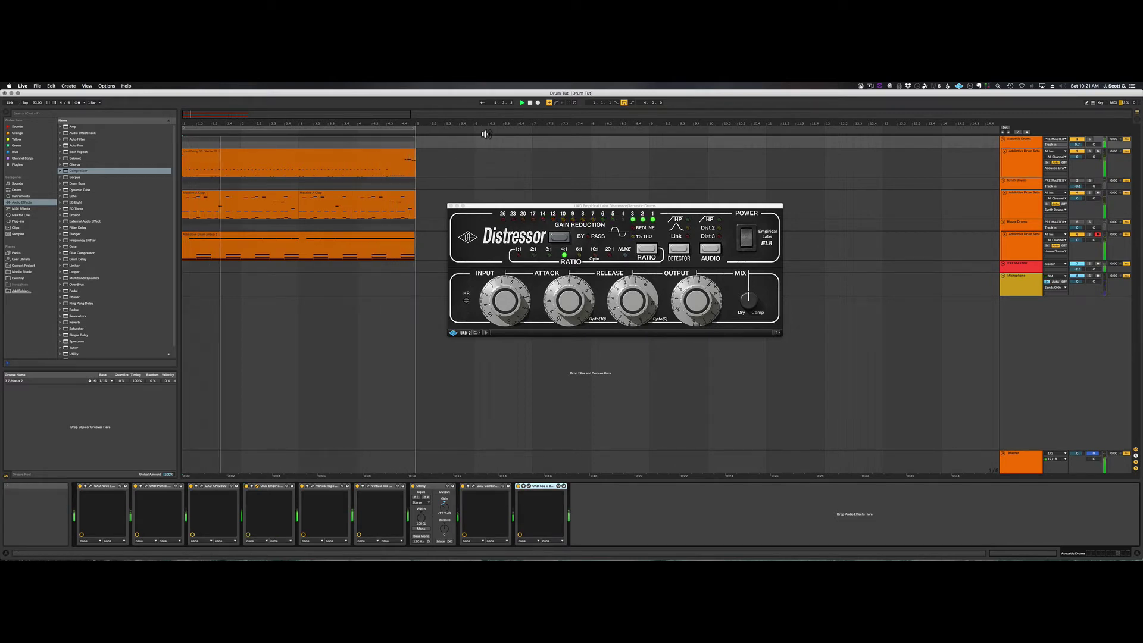
{"action": "left_click", "coordinate": [529, 103]}
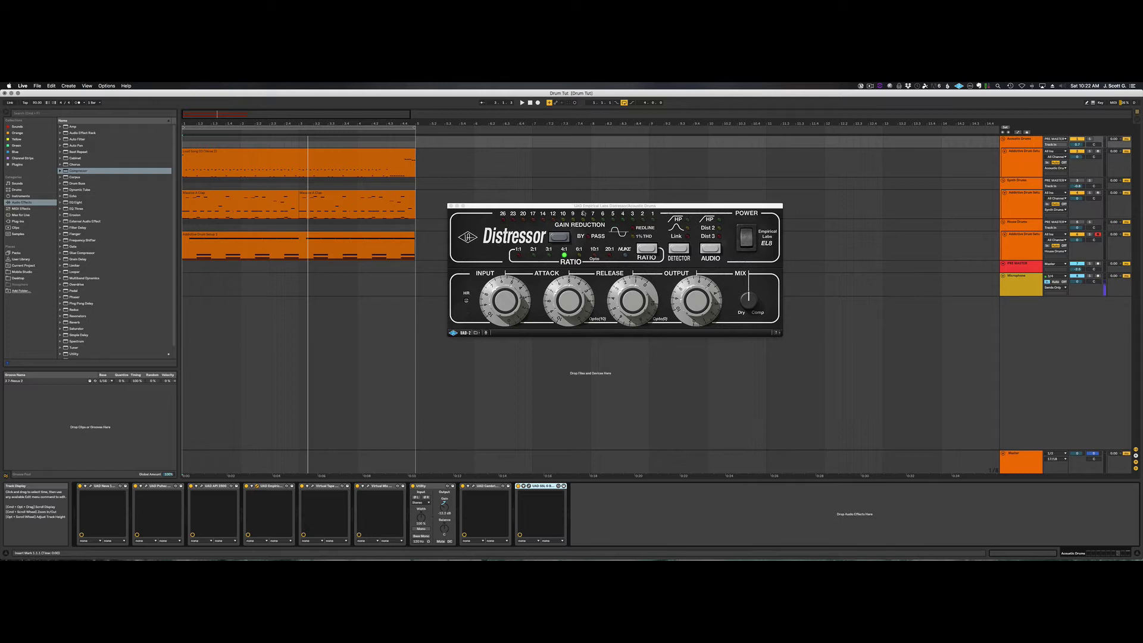
Audition the Distressor's ratios during playback from 6:1 through 20:1, Nuke and 1:1 back to 4:1, and close its window
{"action": "mouse_move", "coordinate": [589, 207]}
{"action": "left_mouse_down"}
{"action": "mouse_move", "coordinate": [598, 184]}
{"action": "mouse_move", "coordinate": [594, 209]}
{"action": "left_mouse_up"}
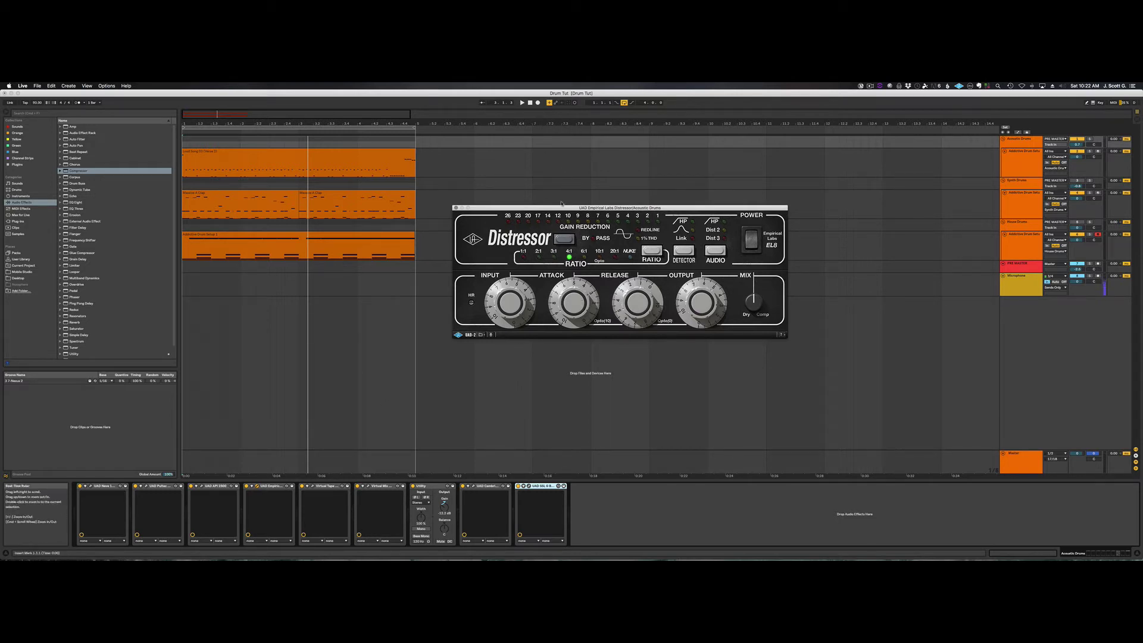
{"action": "left_click", "coordinate": [523, 103]}
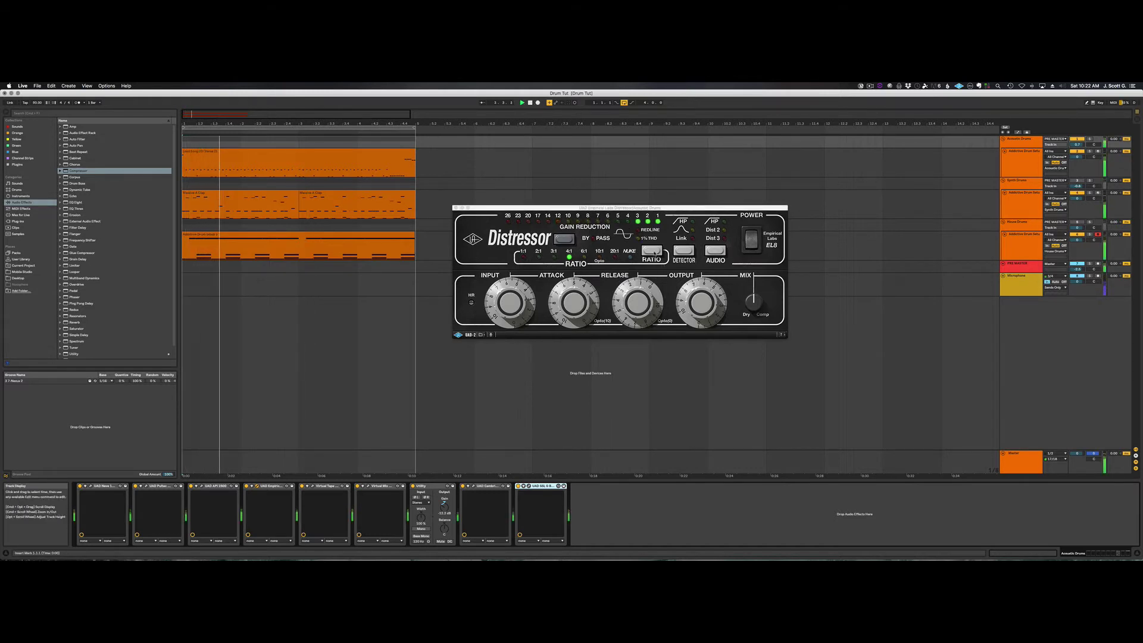
{"action": "left_click", "coordinate": [654, 252]}
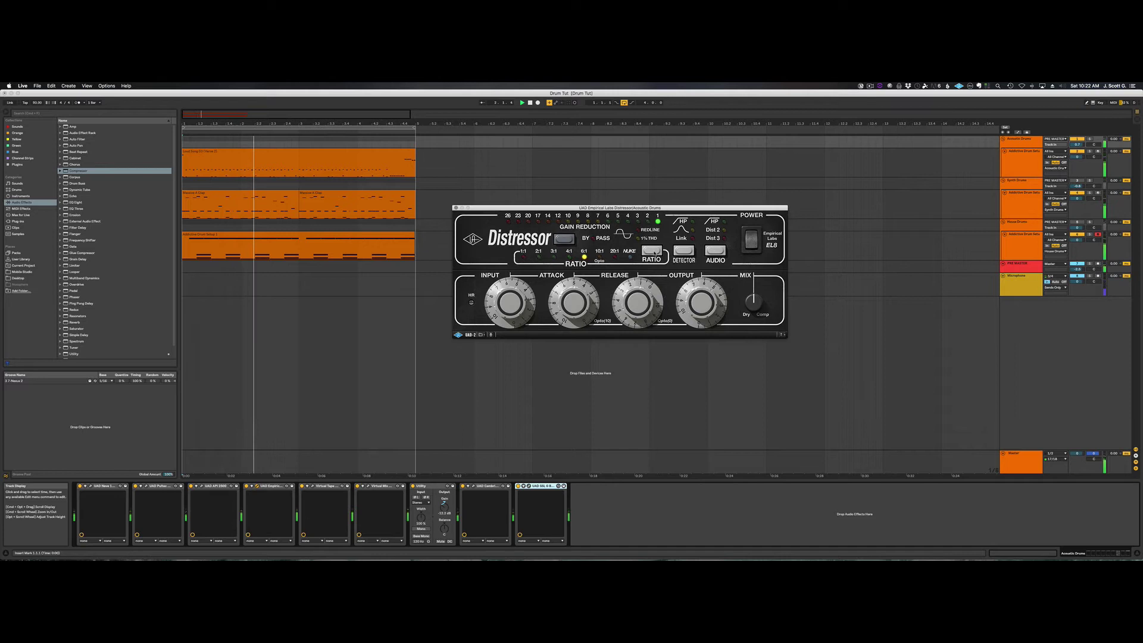
{"action": "left_click", "coordinate": [654, 252]}
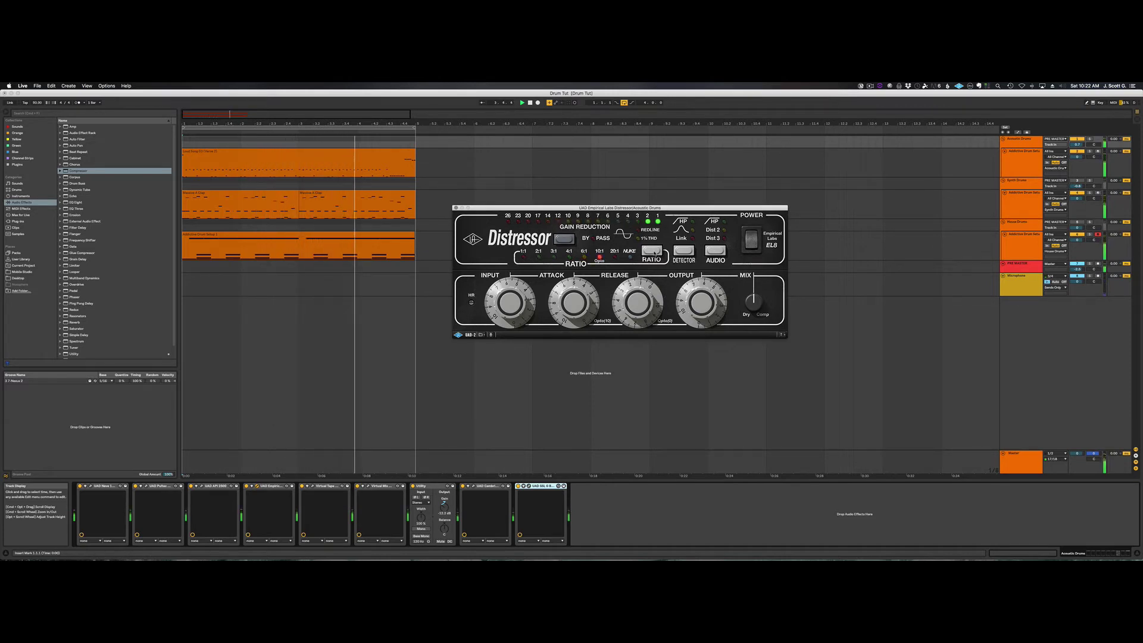
{"action": "left_click", "coordinate": [654, 252]}
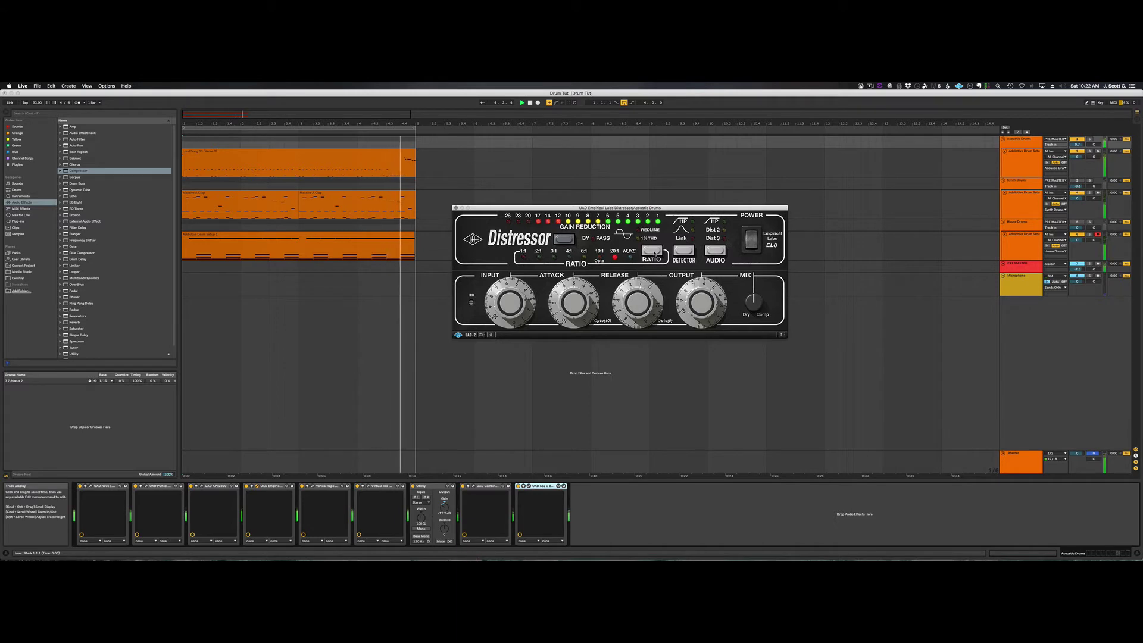
{"action": "left_click", "coordinate": [654, 252]}
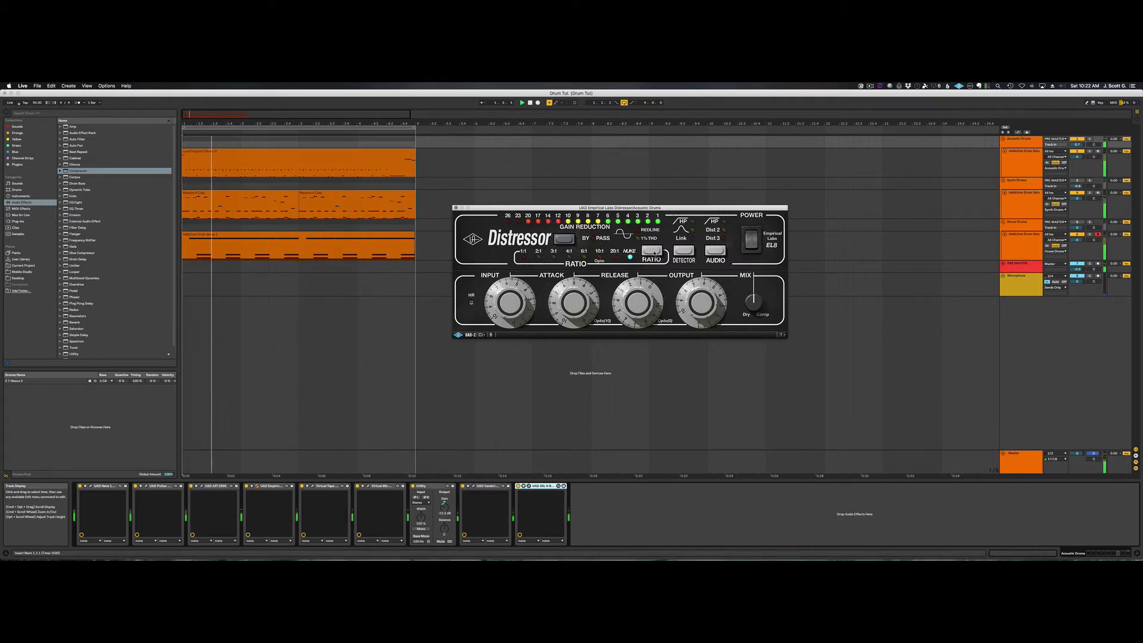
{"action": "left_click", "coordinate": [654, 252]}
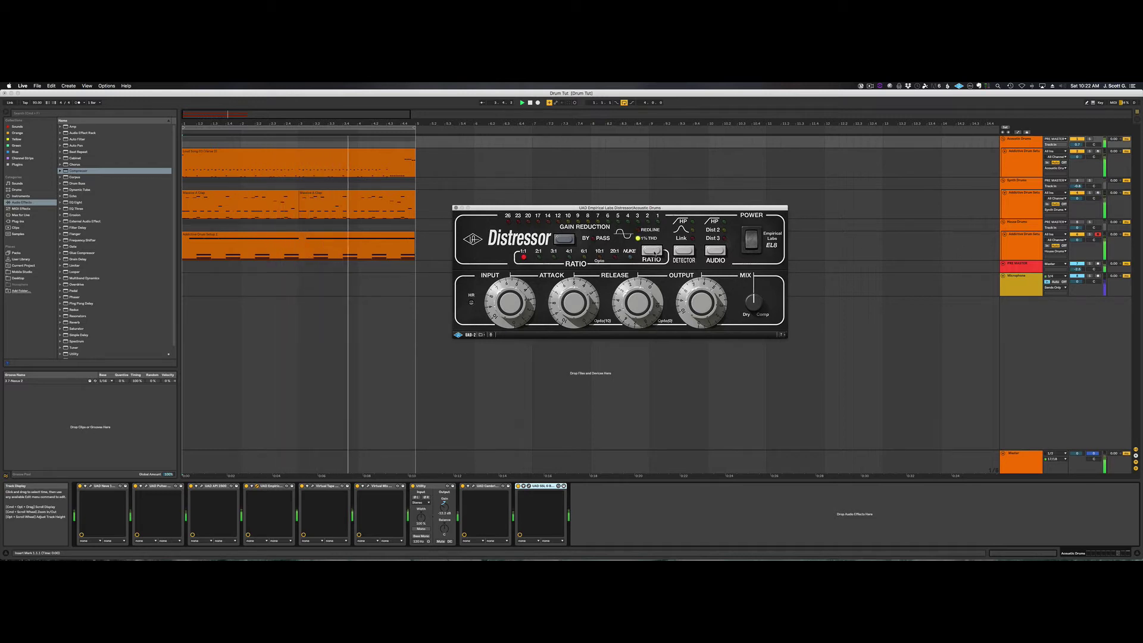
{"action": "left_click", "coordinate": [653, 252]}
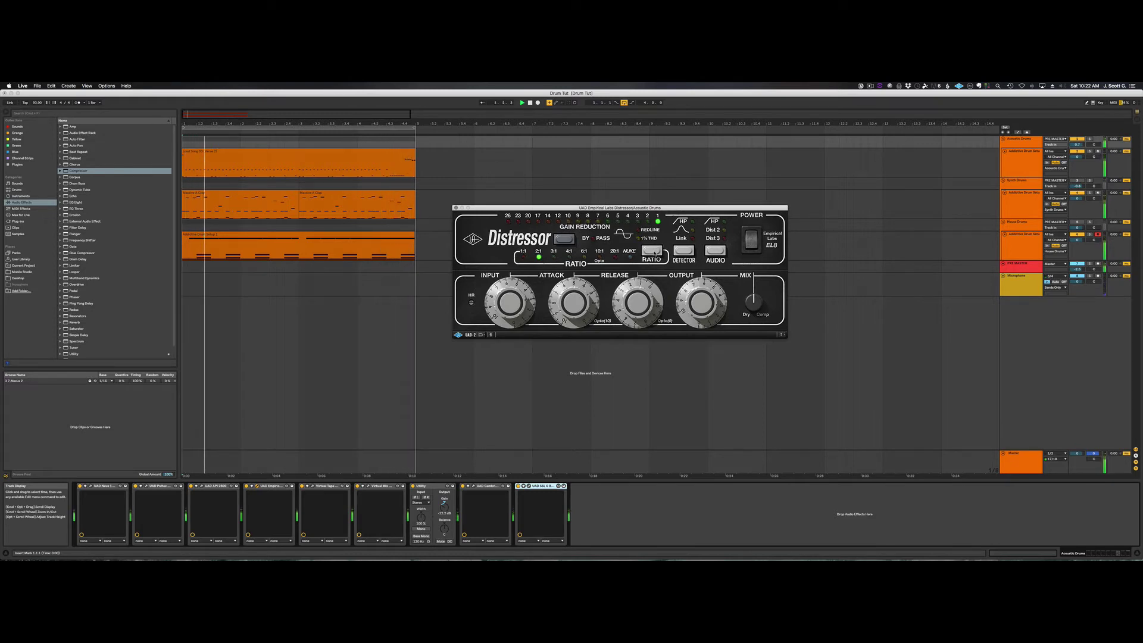
{"action": "left_click", "coordinate": [653, 253]}
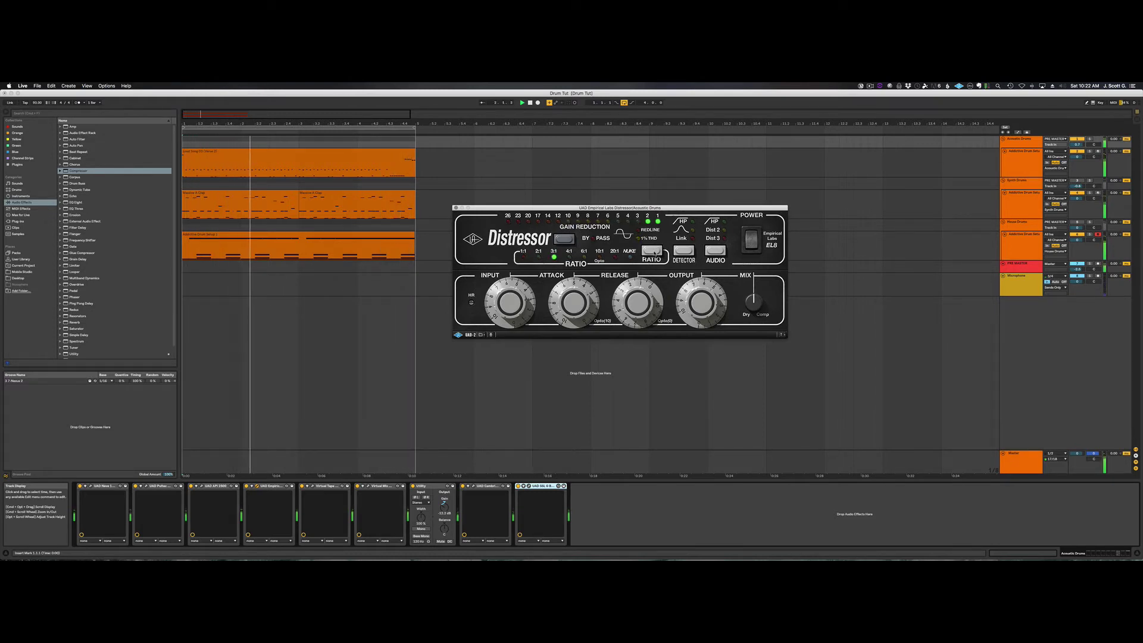
{"action": "left_click", "coordinate": [653, 252]}
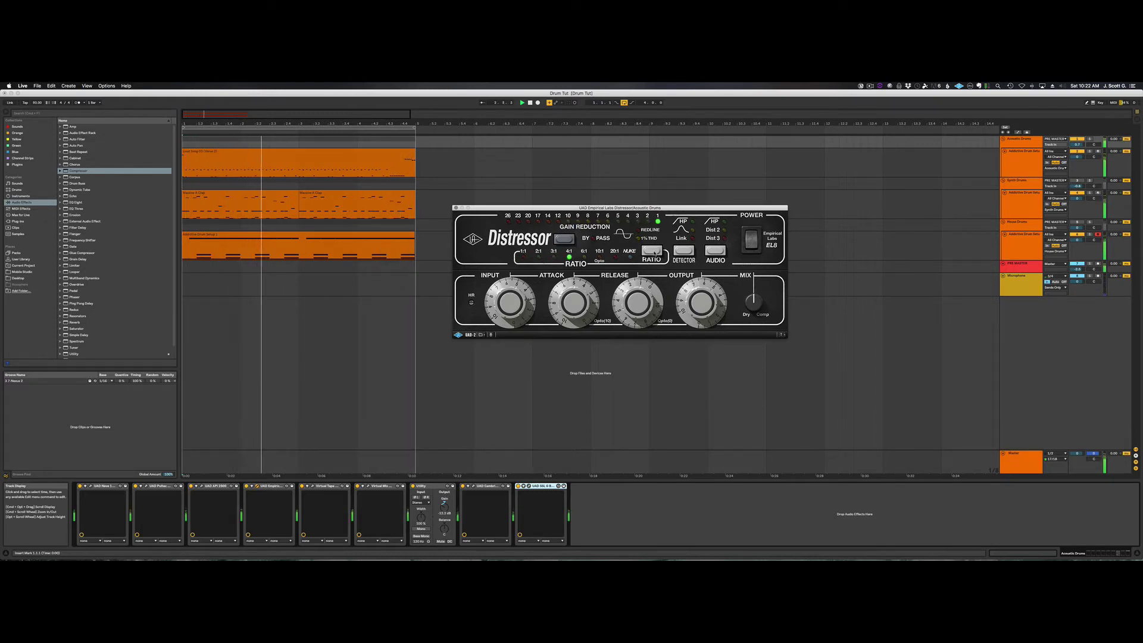
{"action": "left_click", "coordinate": [456, 208]}
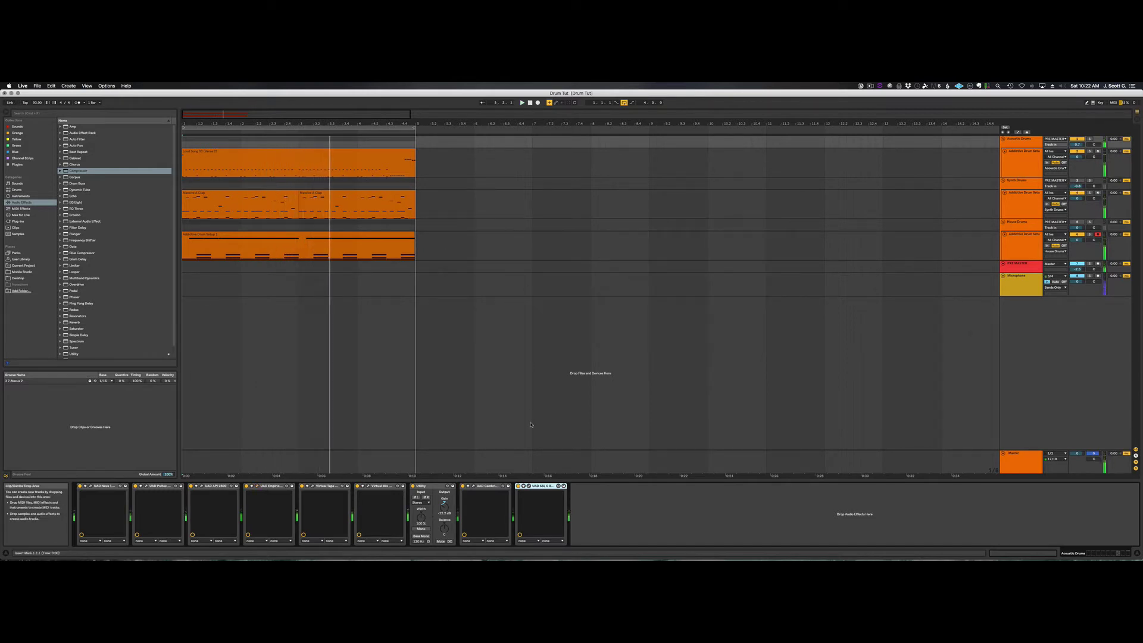
Open Slate Digital Virtual Tape Machines on Acoustic Drums, play the drum loop through it, and stop playback
{"action": "left_click", "coordinate": [313, 486]}
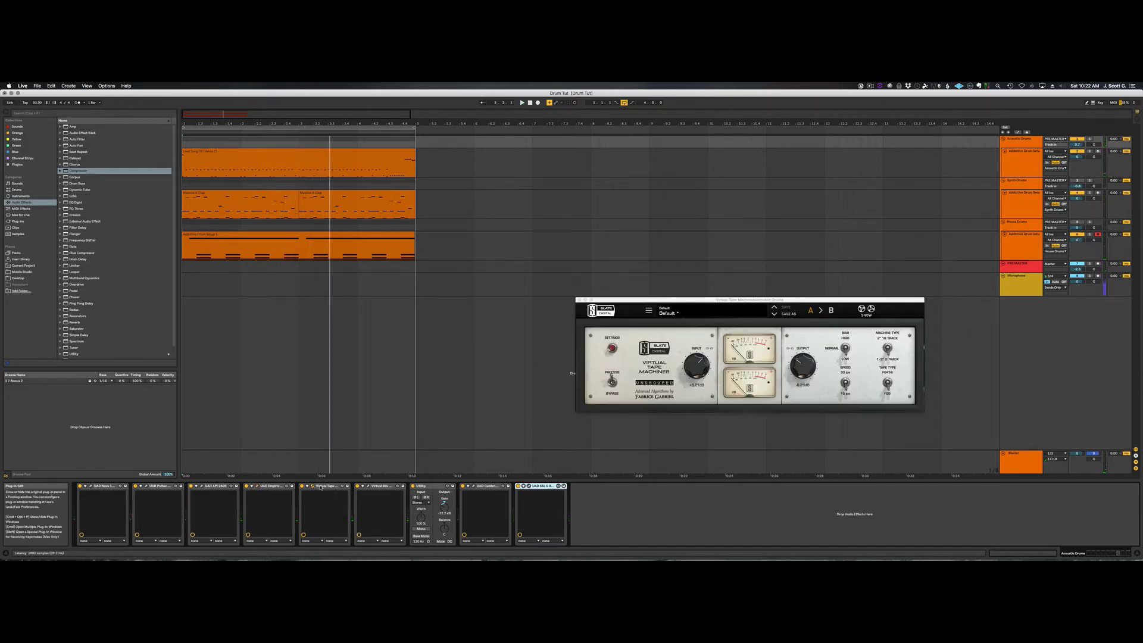
{"action": "left_click_drag", "start_coordinate": [635, 301], "coordinate": [507, 282]}
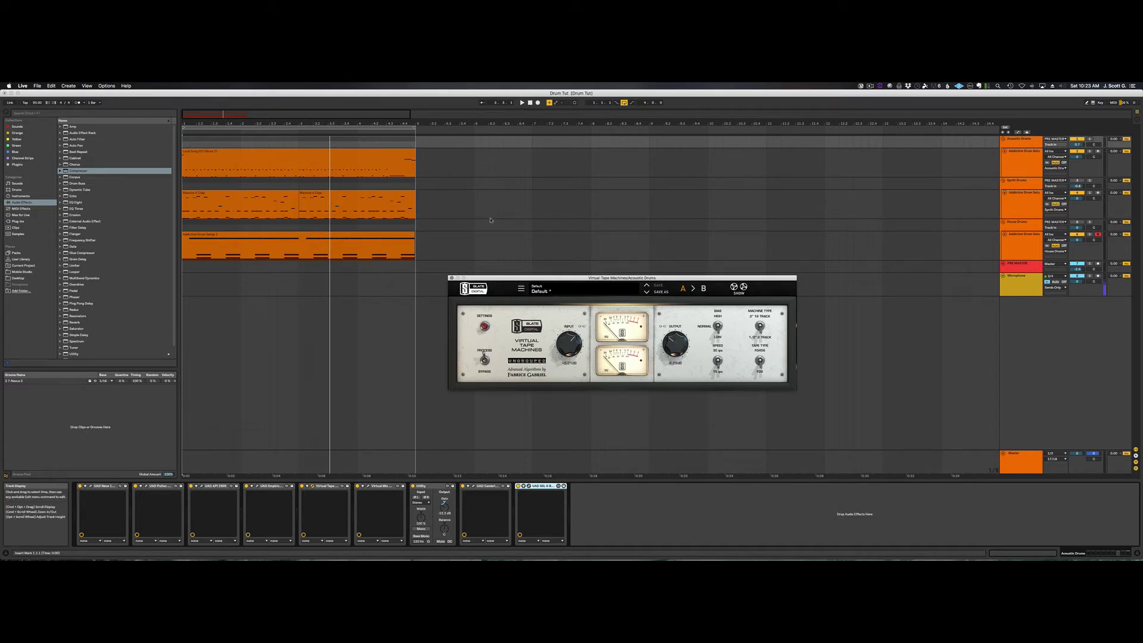
{"action": "left_click", "coordinate": [522, 102]}
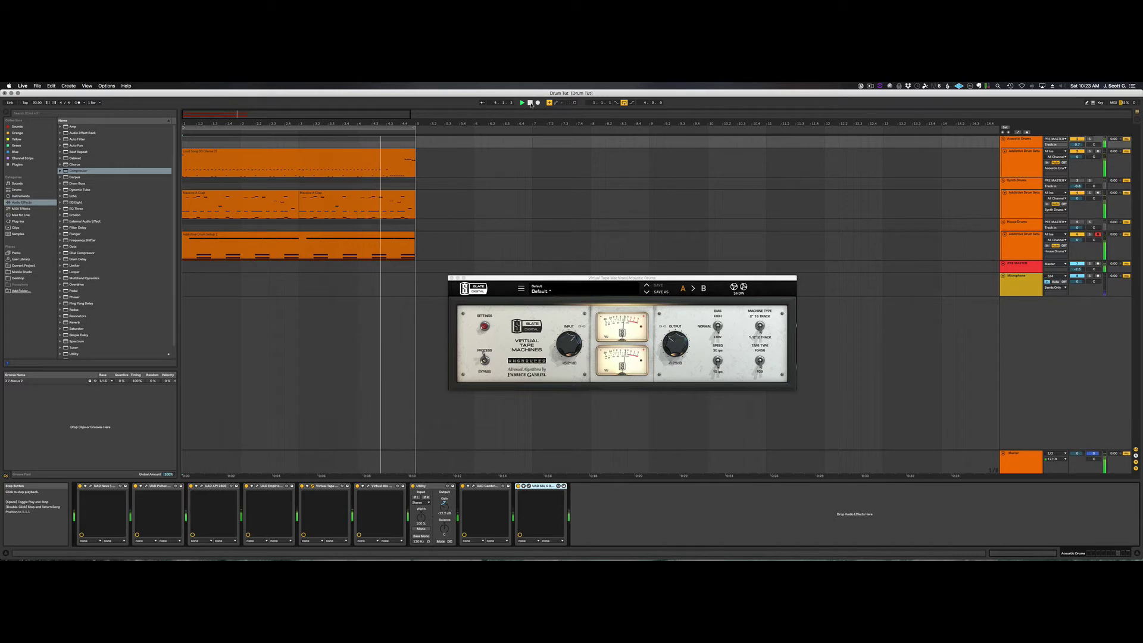
{"action": "left_click", "coordinate": [530, 103]}
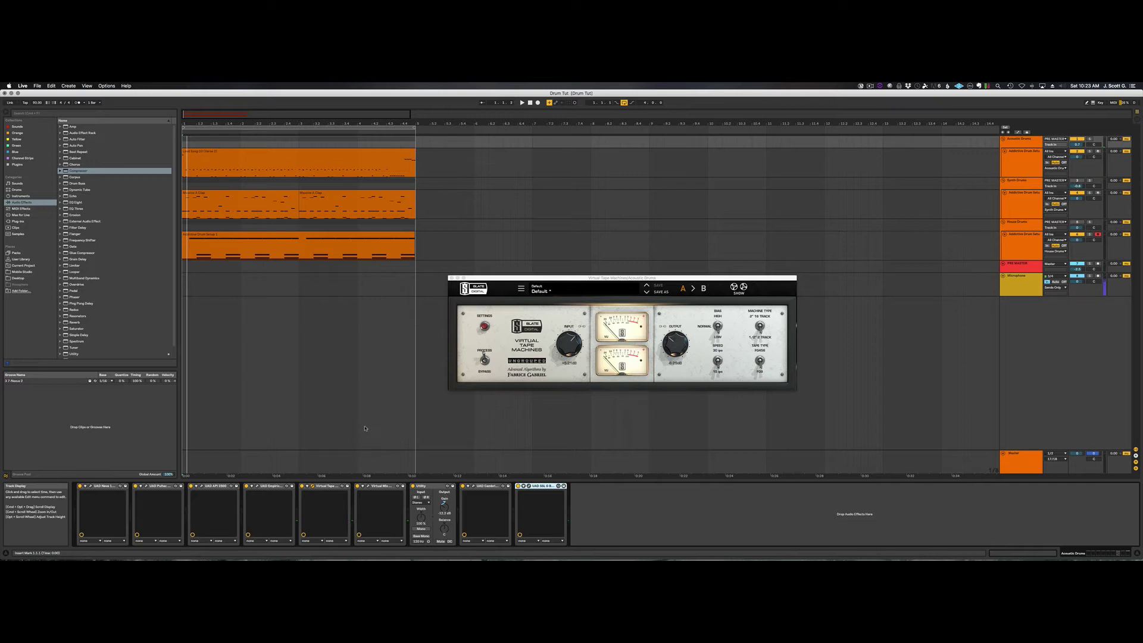
Compare the drum loop with Virtual Tape Machines switched off and back on, stop playback, and close the plug-in window
{"action": "left_click", "coordinate": [521, 103]}
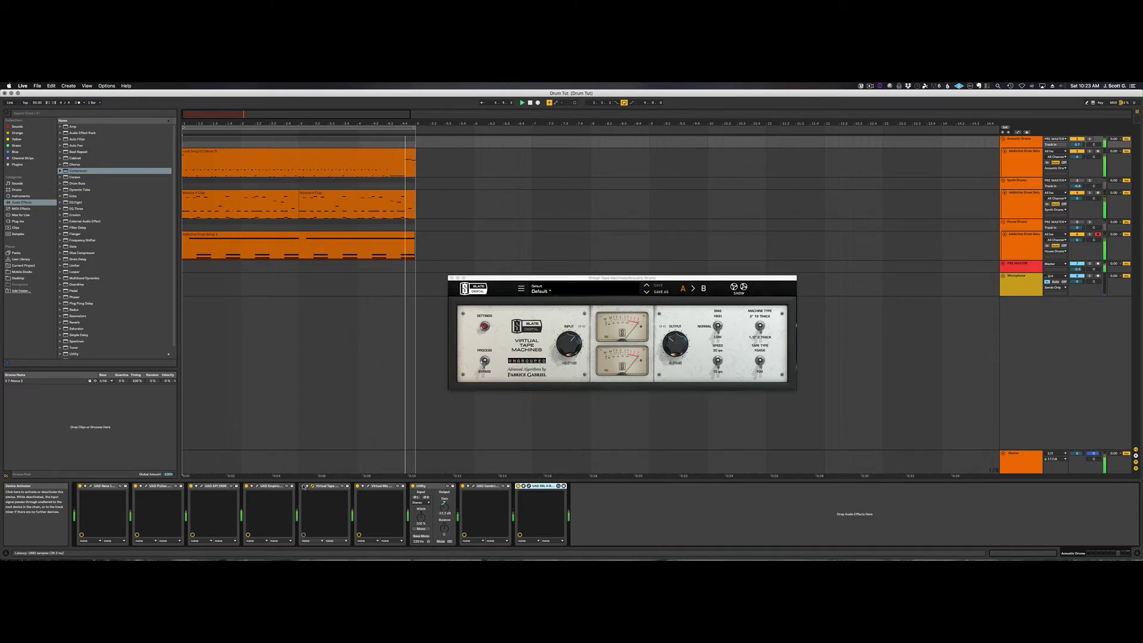
{"action": "left_click", "coordinate": [304, 486]}
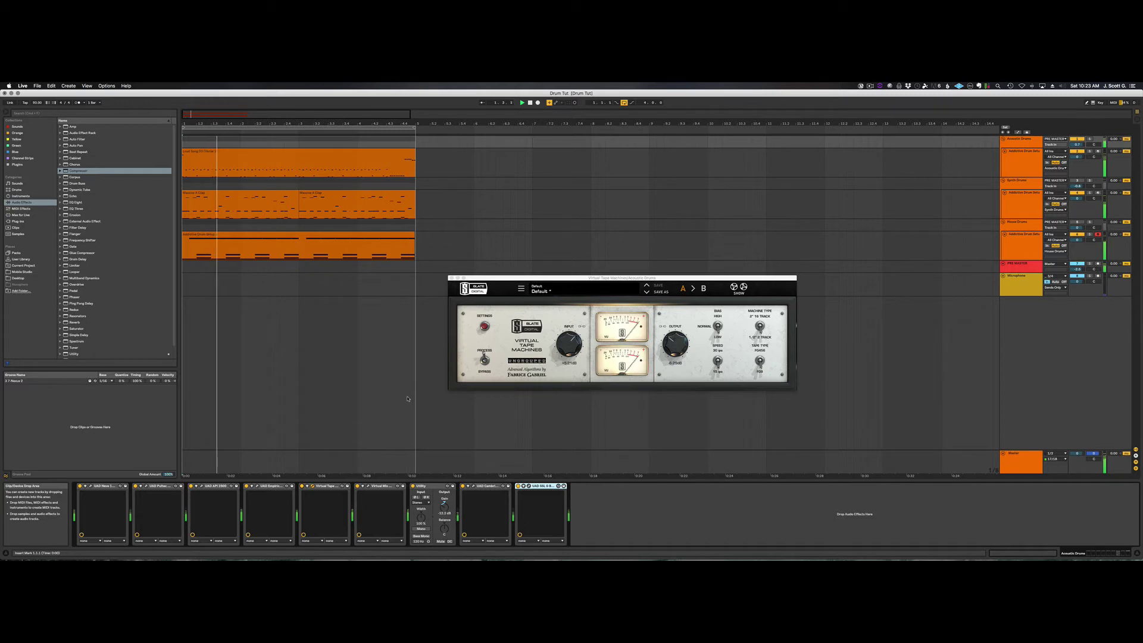
{"action": "left_click", "coordinate": [529, 102]}
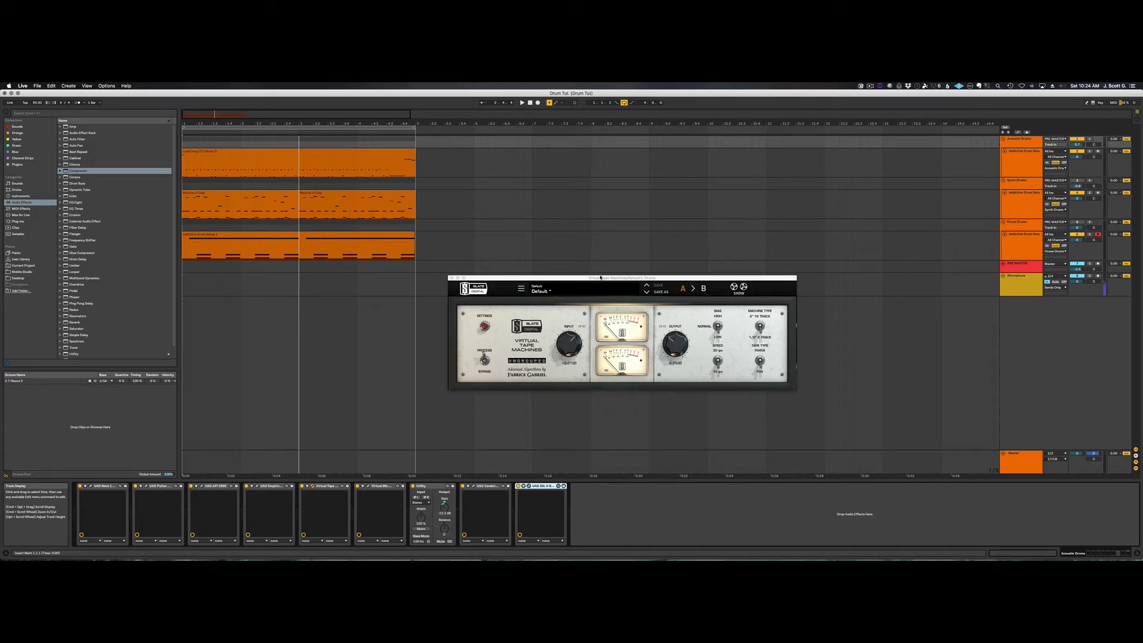
{"action": "left_click_drag", "start_coordinate": [600, 277], "coordinate": [602, 209]}
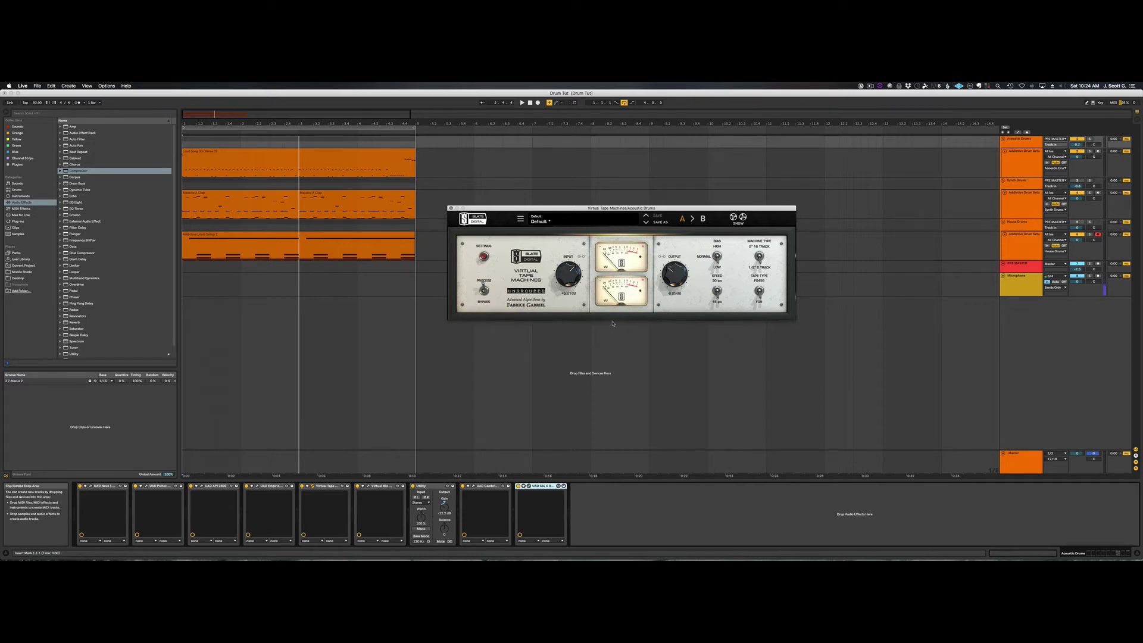
{"action": "left_click", "coordinate": [451, 208]}
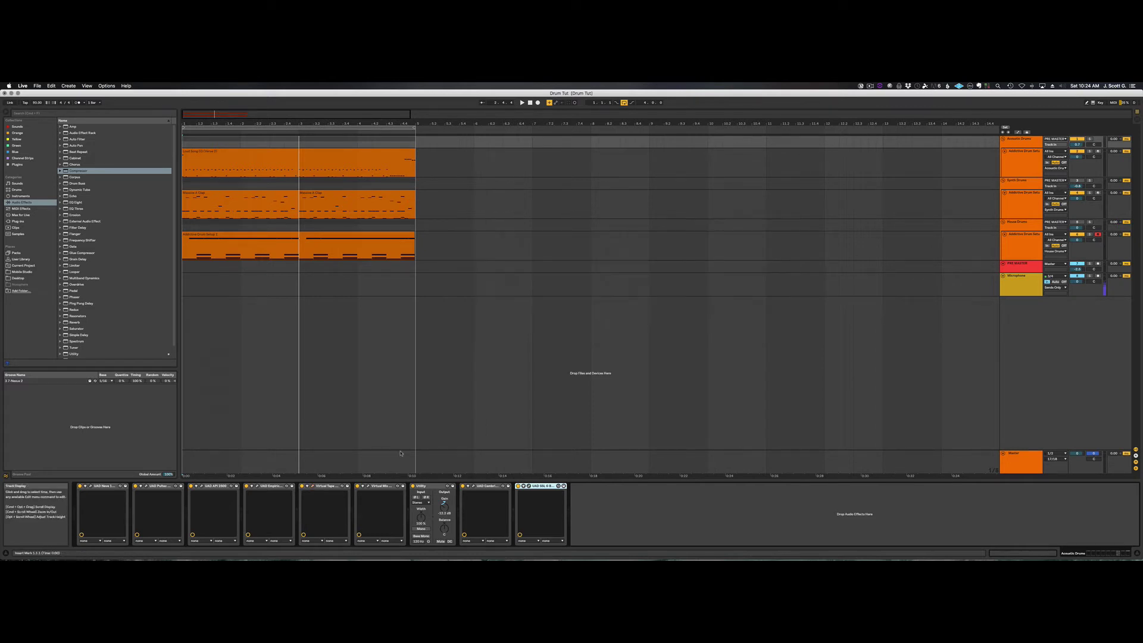
Open Virtual Mix Rack on Acoustic Drums, audition the Virtual Channel's lower-left knob up and back during playback, and close the window
{"action": "left_click", "coordinate": [367, 486]}
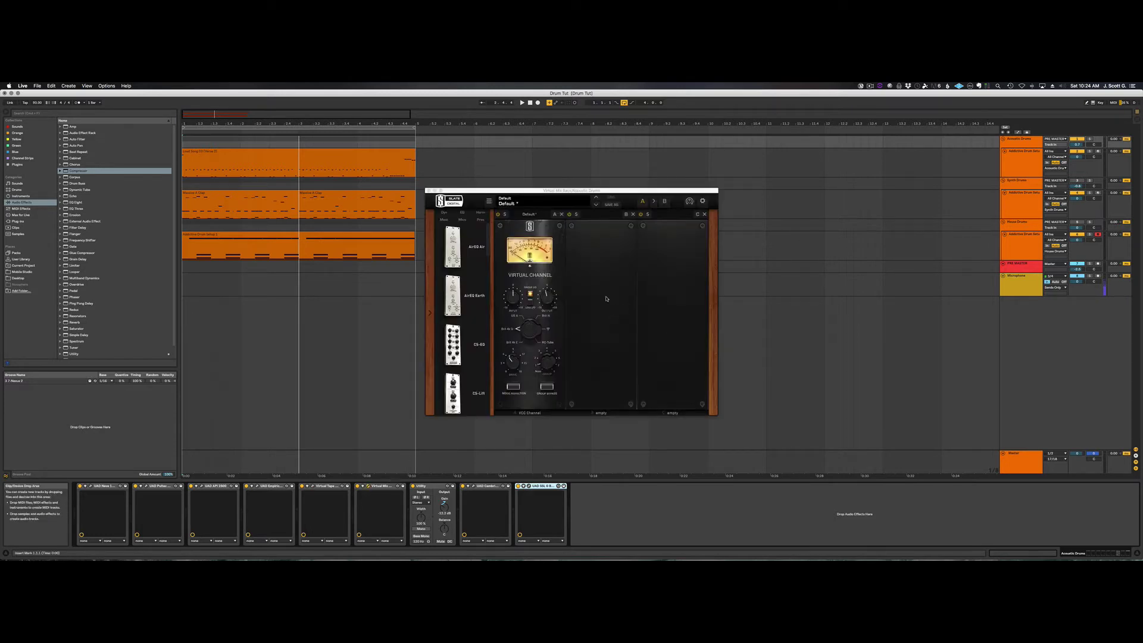
{"action": "left_click_drag", "start_coordinate": [561, 191], "coordinate": [591, 166]}
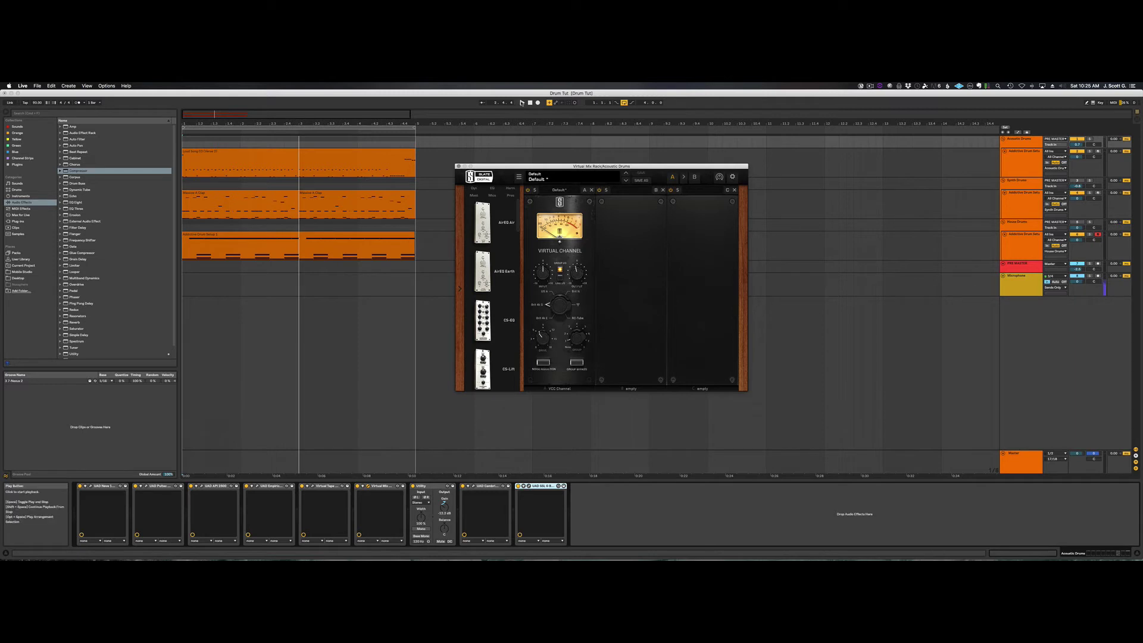
{"action": "left_click", "coordinate": [521, 102]}
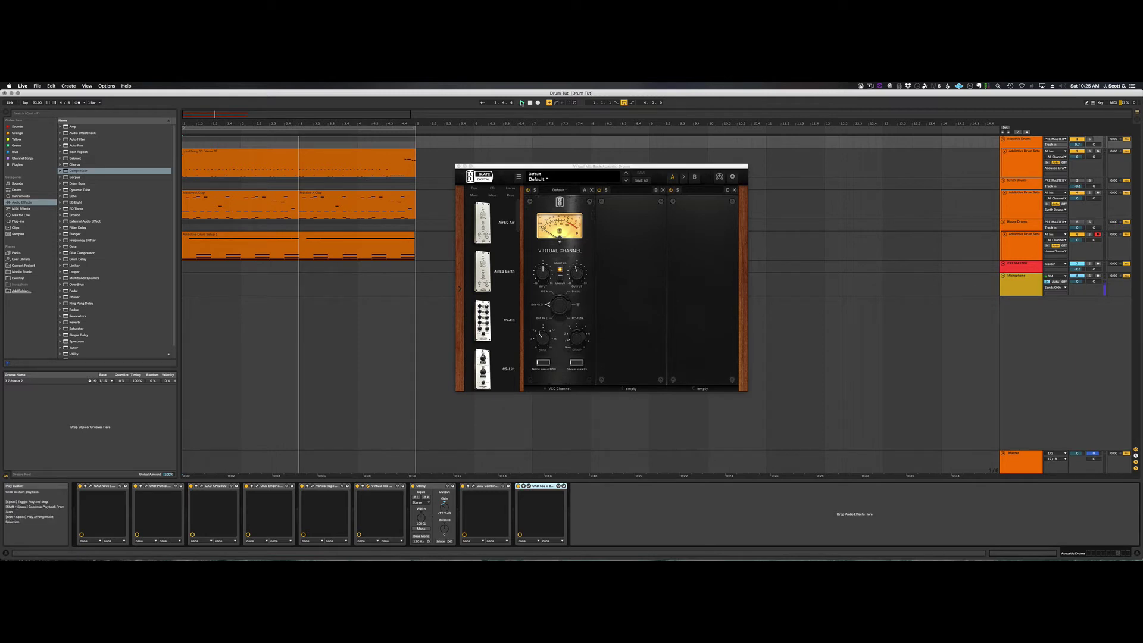
{"action": "left_click", "coordinate": [541, 337]}
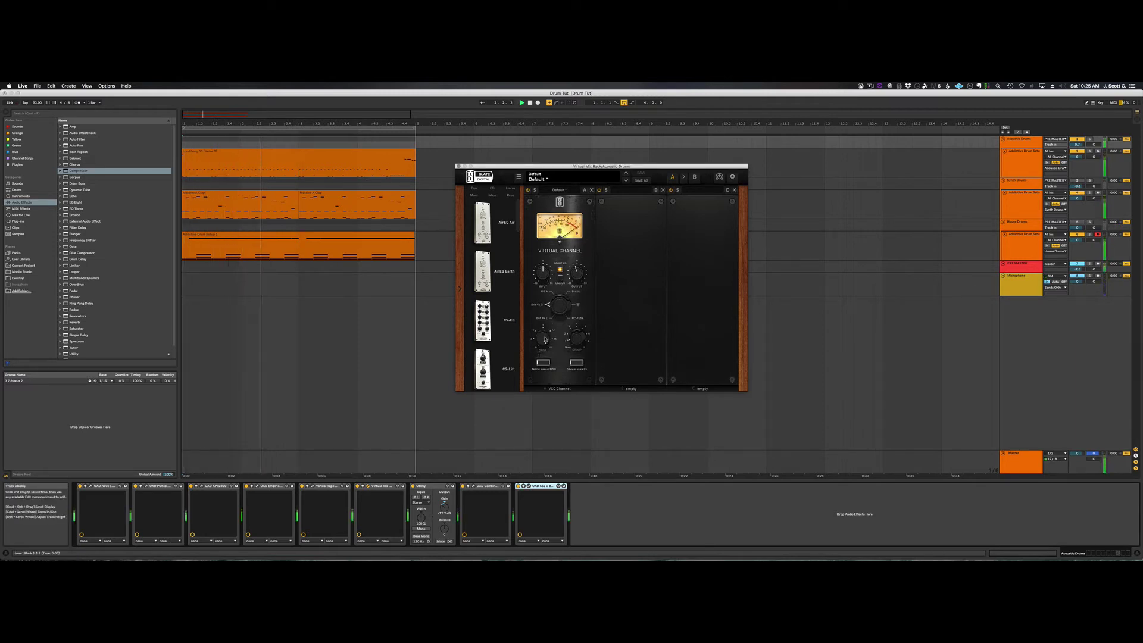
{"action": "left_click_drag", "start_coordinate": [544, 339], "coordinate": [535, 373]}
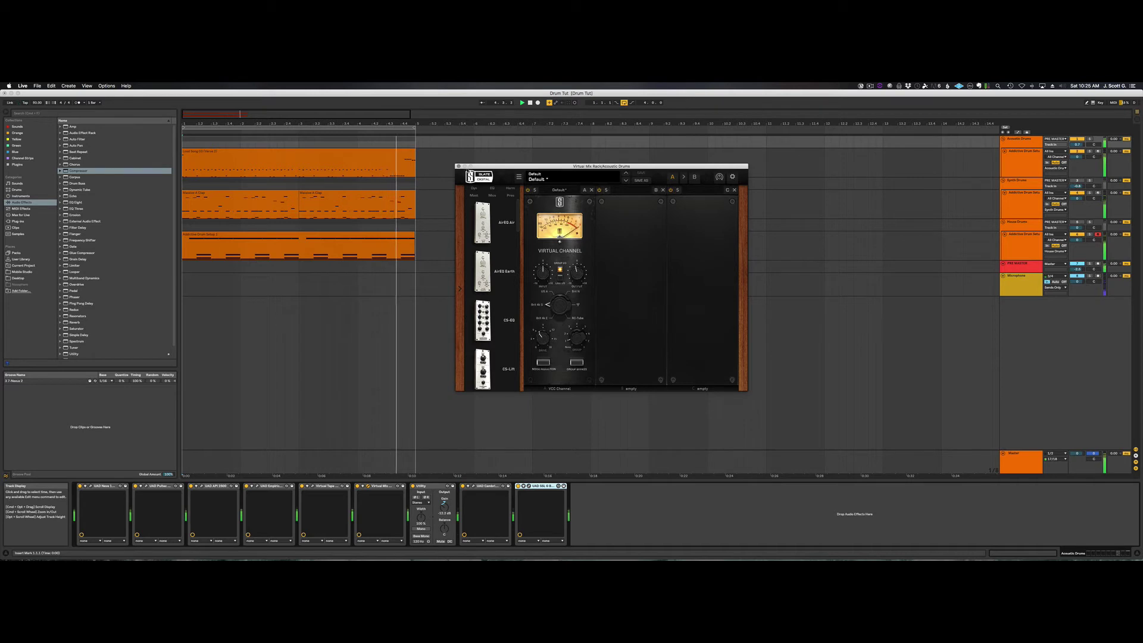
{"action": "left_click", "coordinate": [458, 166]}
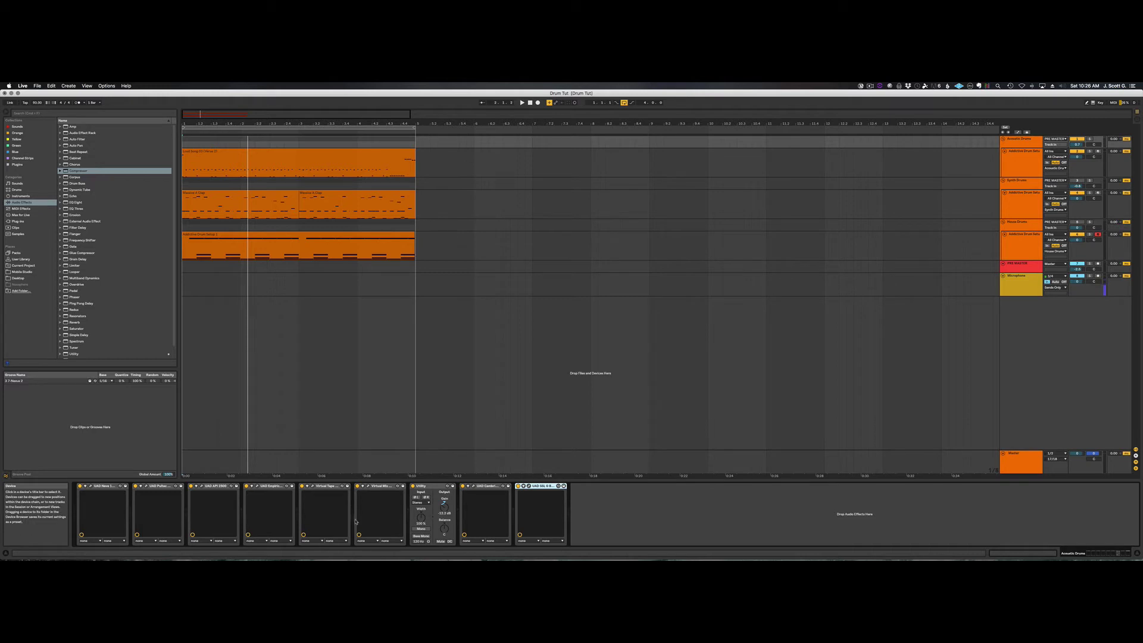
Play the drum loop with all plug-in windows closed to hear the Acoustic Drums chain, and stop playback
{"action": "left_click", "coordinate": [522, 103]}
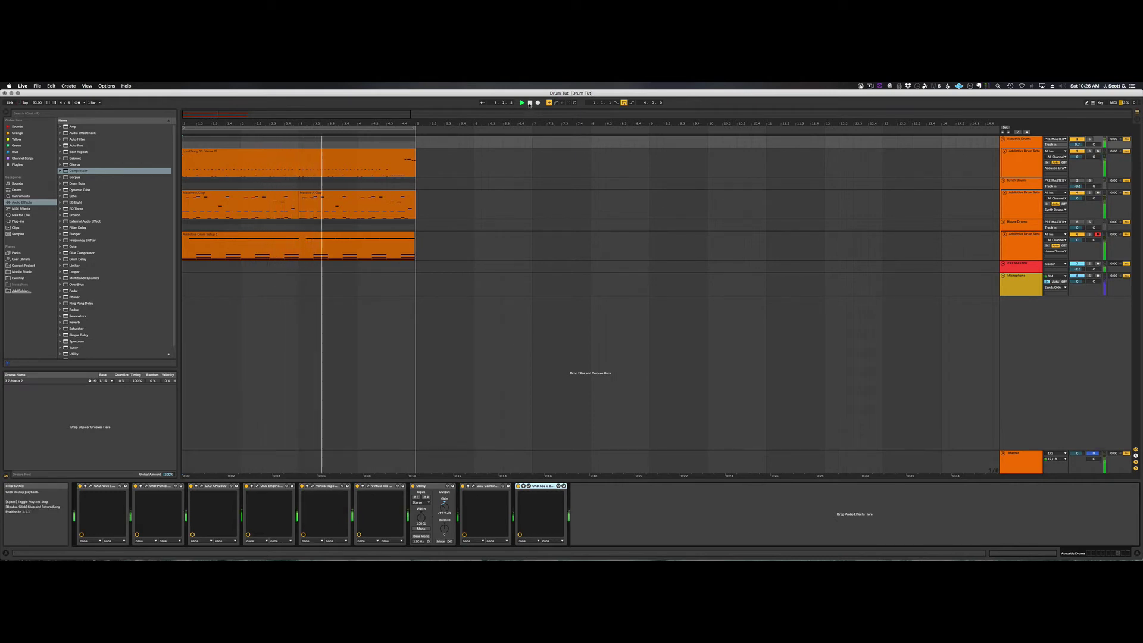
{"action": "left_click", "coordinate": [530, 103]}
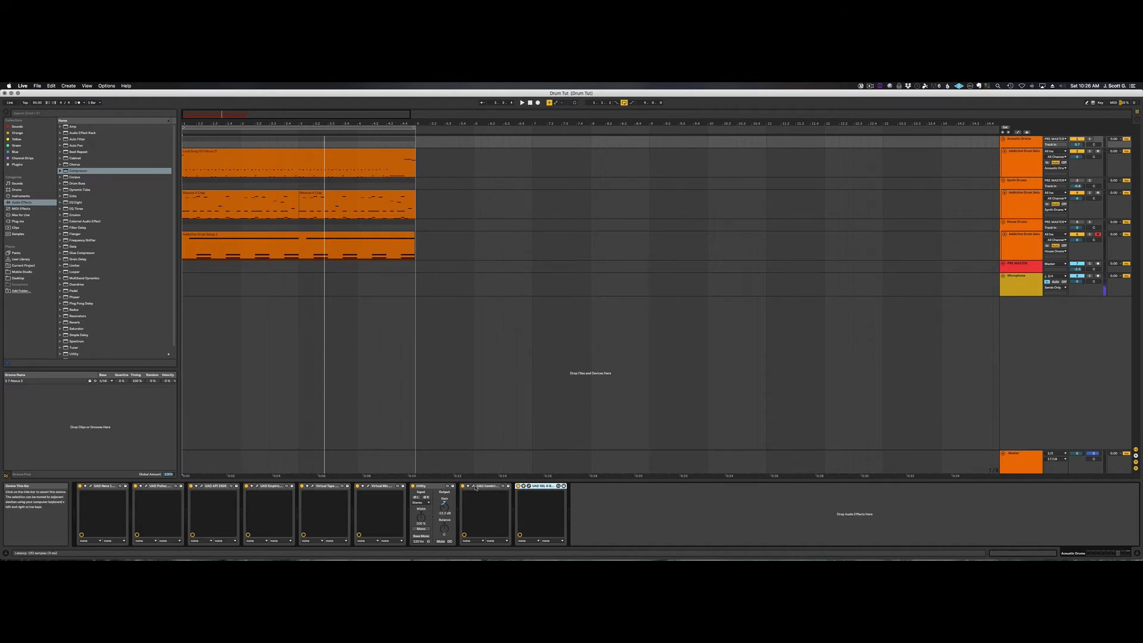
Open the UAD Cambridge EQ on Acoustic Drums, audition an exaggerated boost on a low-frequency band during playback, restore it, and close the window
{"action": "left_click", "coordinate": [475, 486]}
{"action": "left_click_drag", "start_coordinate": [937, 138], "coordinate": [553, 240]}
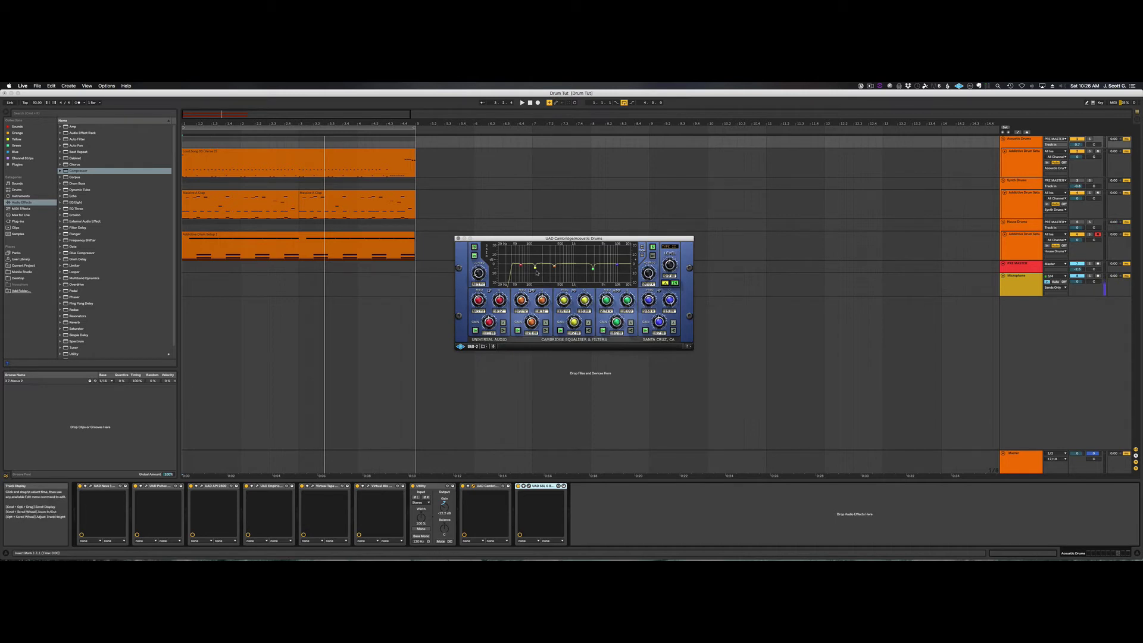
{"action": "left_click", "coordinate": [521, 102]}
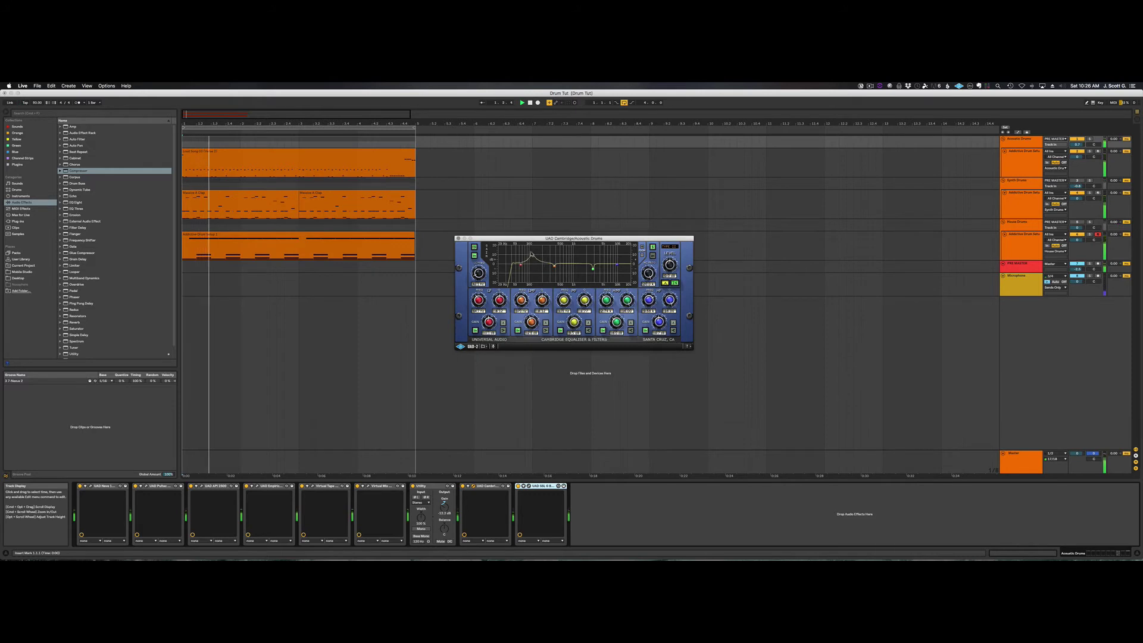
{"action": "left_click_drag", "start_coordinate": [535, 267], "coordinate": [533, 244]}
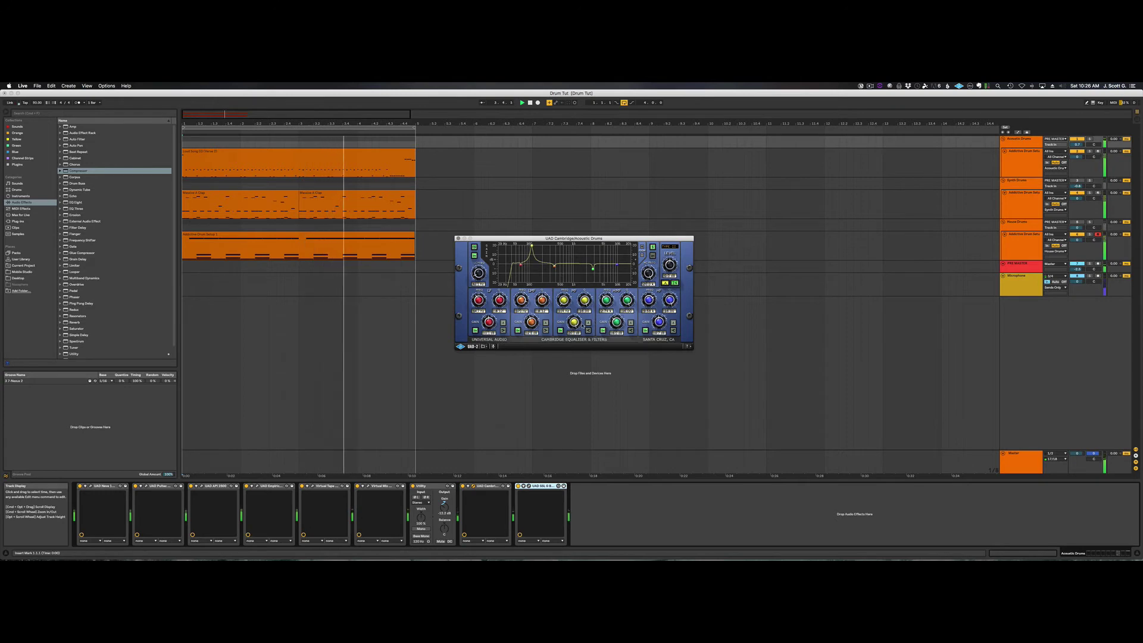
{"action": "left_click_drag", "start_coordinate": [575, 324], "coordinate": [571, 355]}
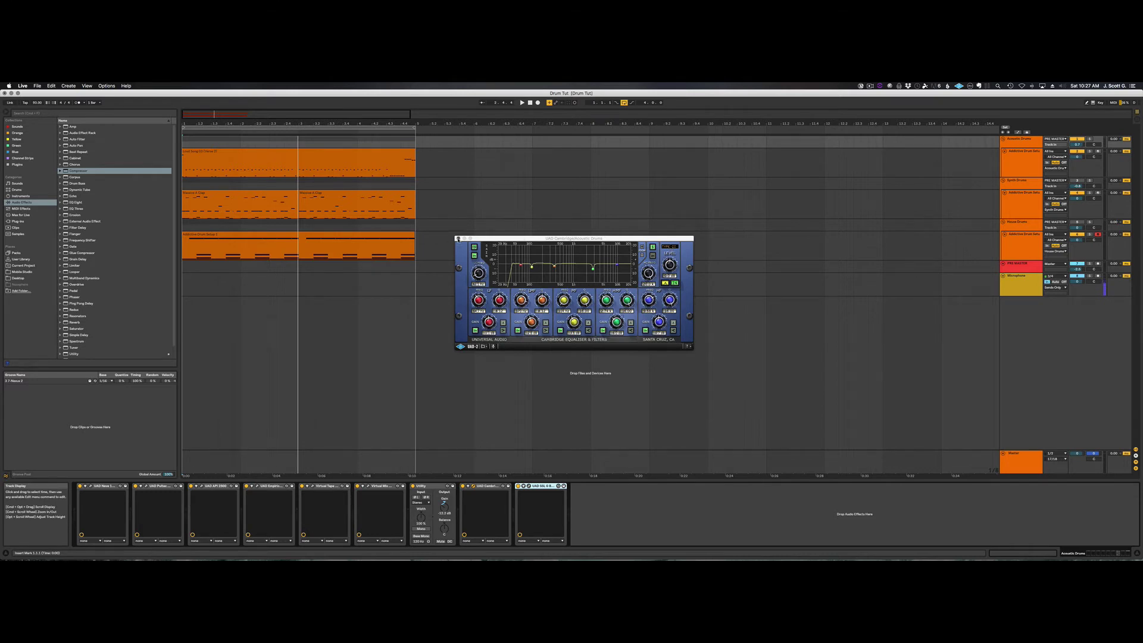
{"action": "left_click", "coordinate": [458, 238]}
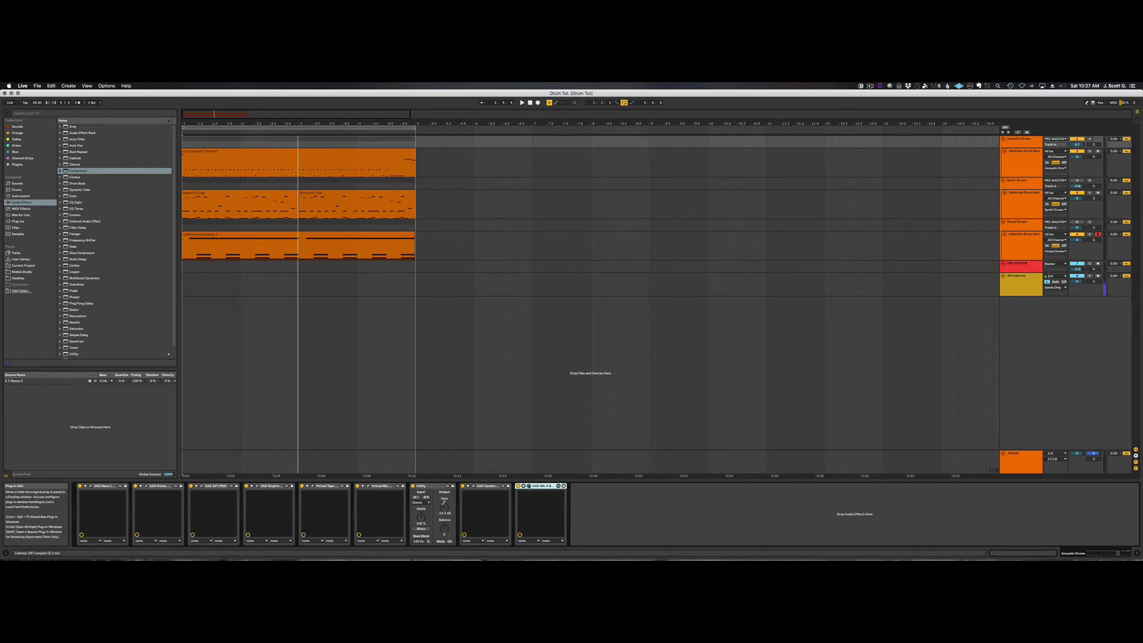
Open the UAD SSL G Bus Compressor on Acoustic Drums, play the drum loop through it, and stop playback
{"action": "left_click", "coordinate": [529, 485]}
{"action": "left_click_drag", "start_coordinate": [983, 255], "coordinate": [499, 179]}
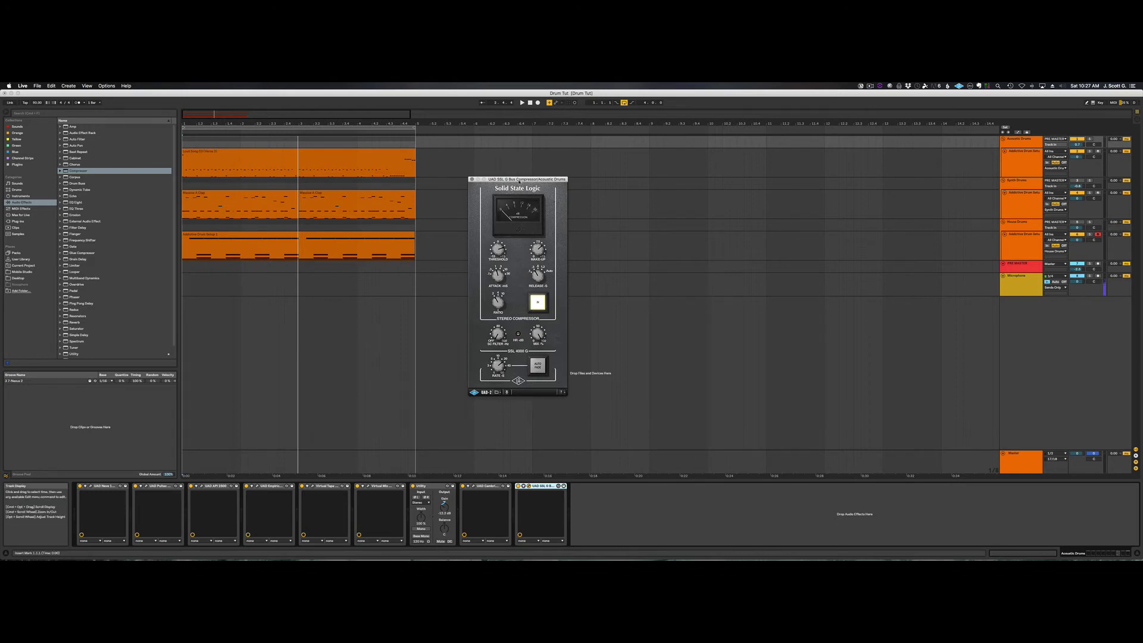
{"action": "left_click", "coordinate": [522, 103]}
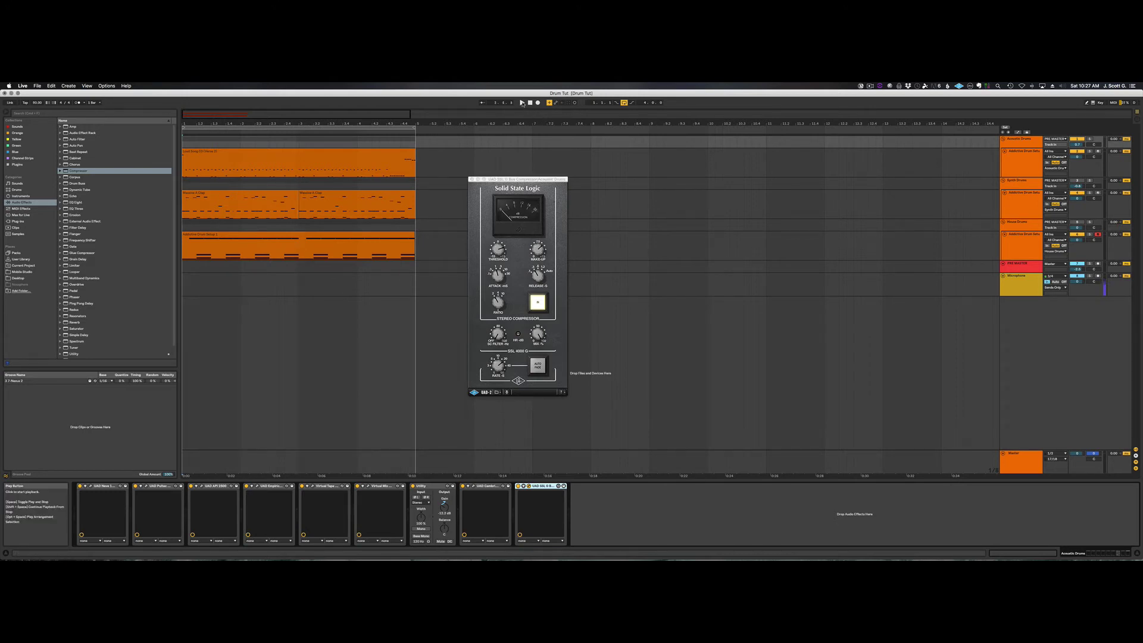
{"action": "left_click", "coordinate": [522, 103]}
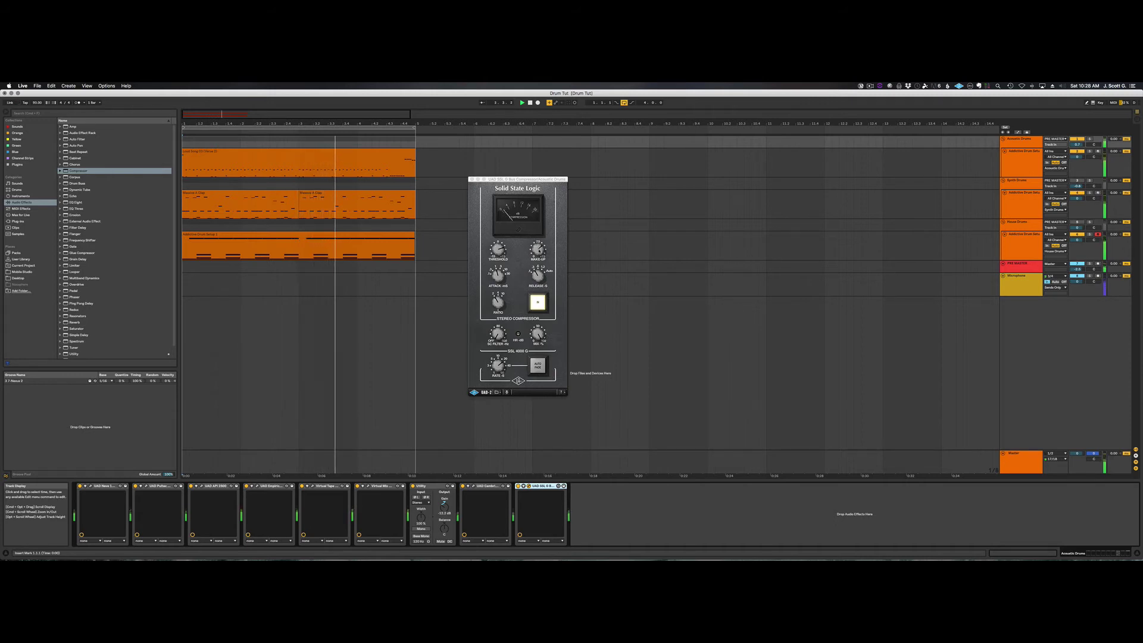
{"action": "key", "text": "space"}
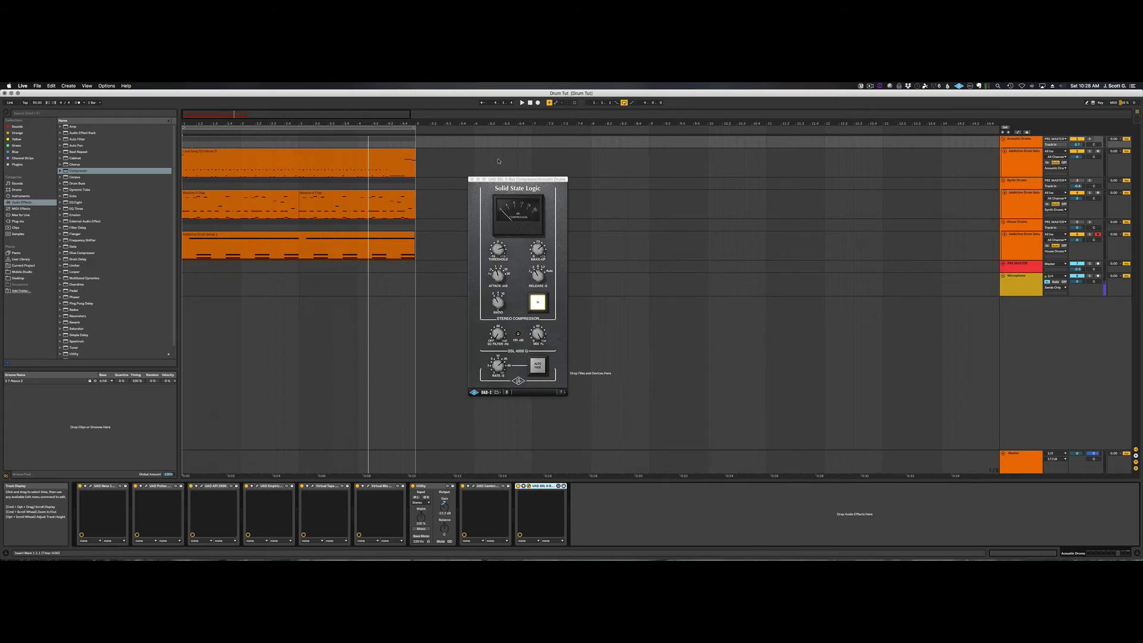
Compare the drum loop with the SSL G Bus Compressor and Utility switched off and back on, stop playback, and close the compressor window
{"action": "left_click", "coordinate": [523, 103]}
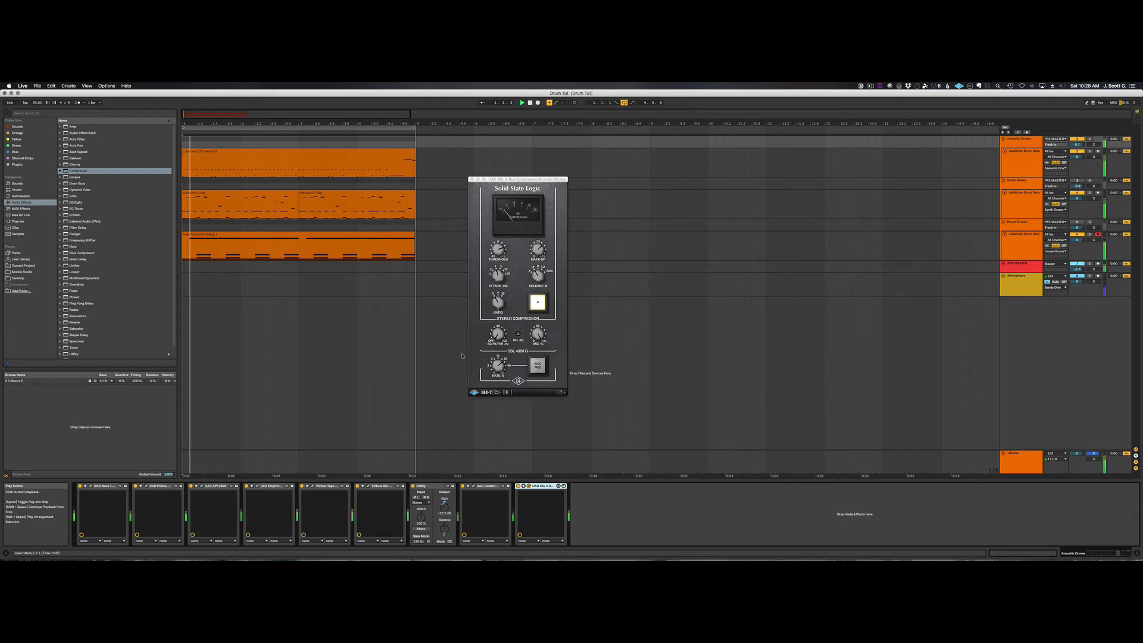
{"action": "left_click", "coordinate": [517, 486]}
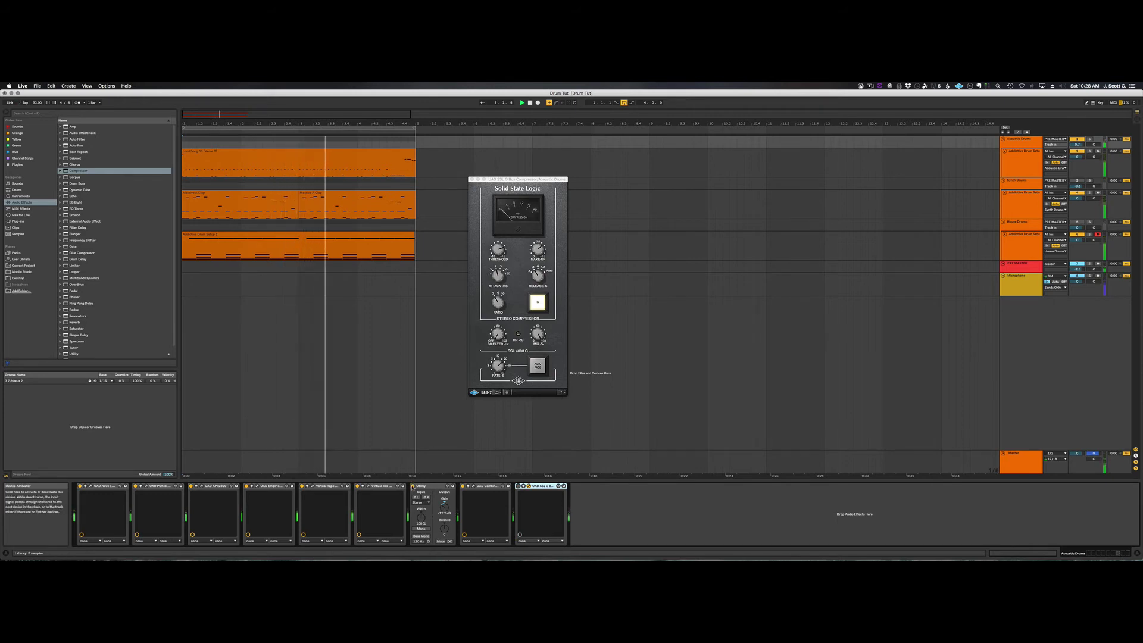
{"action": "left_click", "coordinate": [412, 486]}
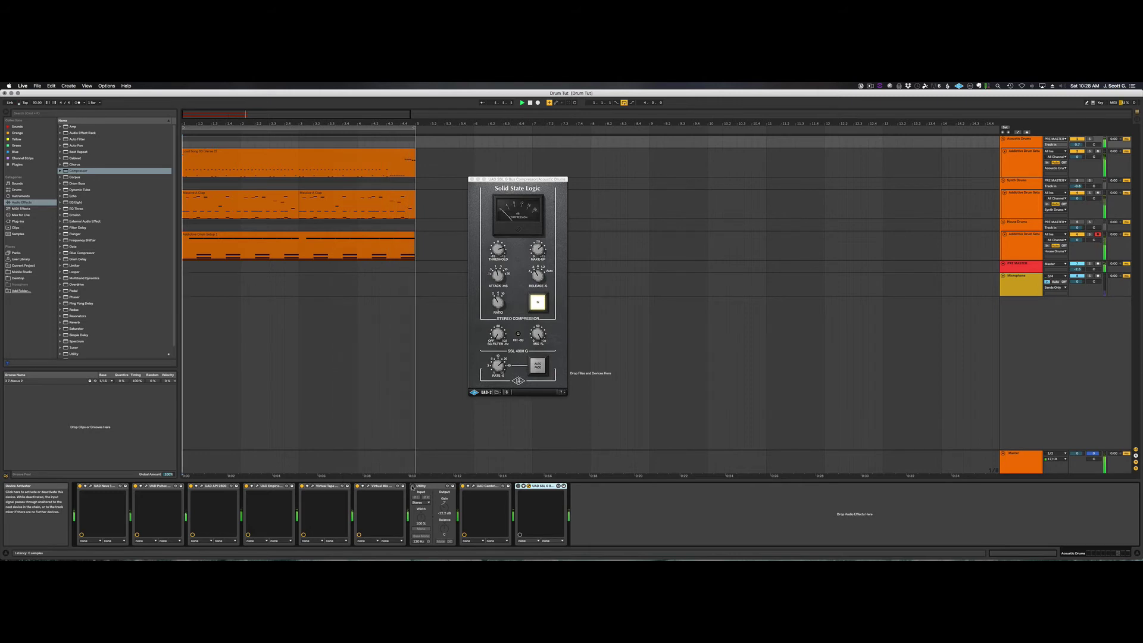
{"action": "left_click", "coordinate": [412, 486]}
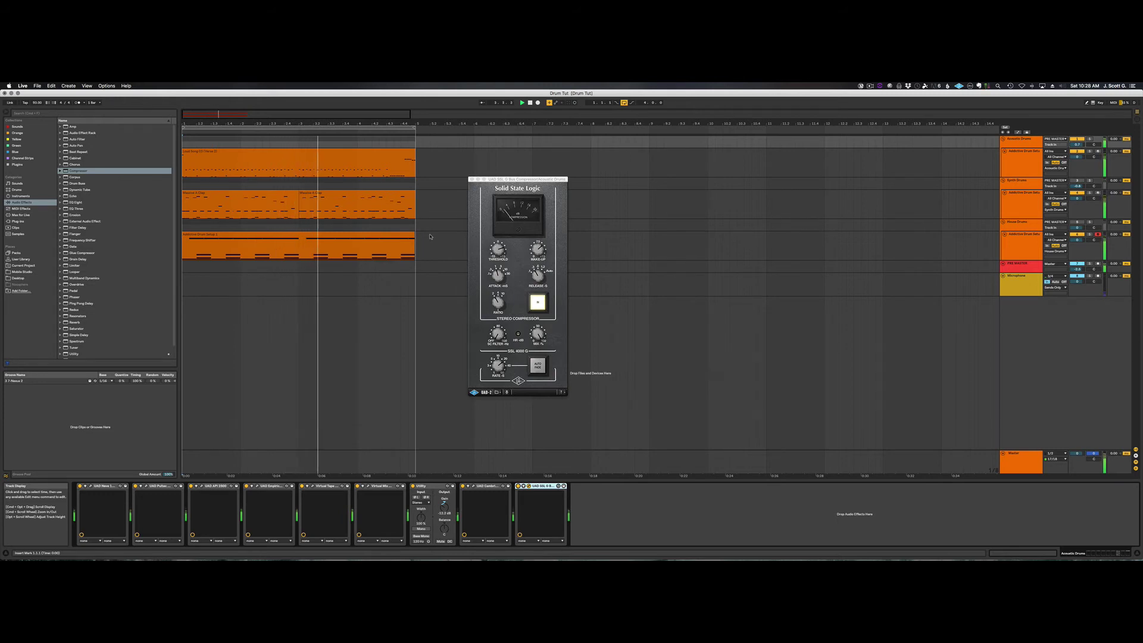
{"action": "left_click", "coordinate": [530, 104]}
{"action": "left_click", "coordinate": [471, 179]}
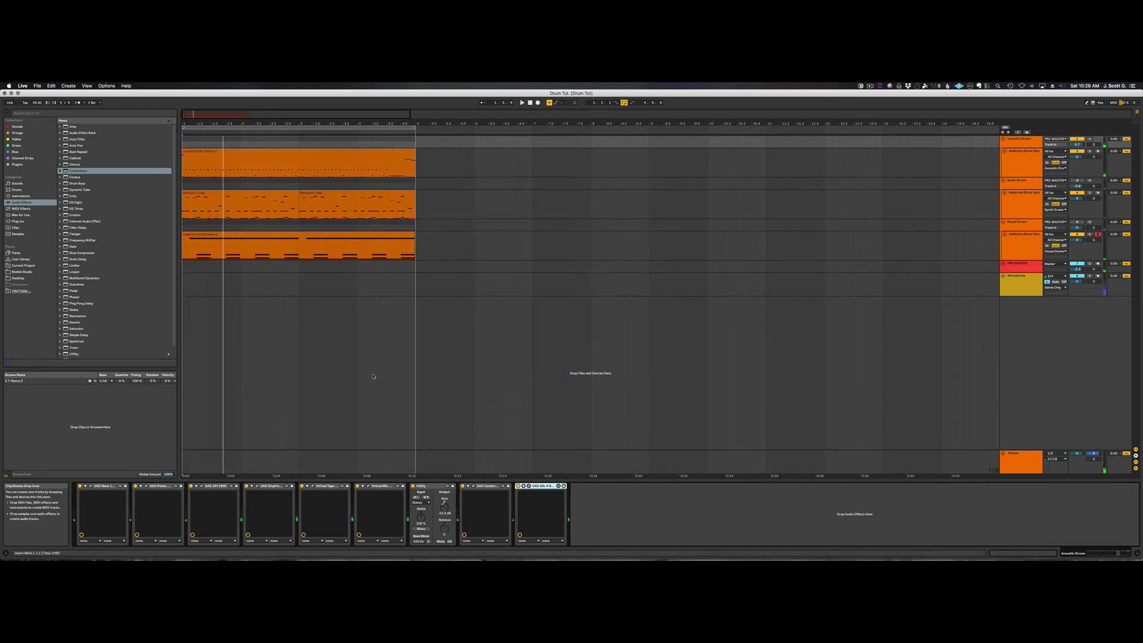
Open the Neve 1073, Pultec MEQ-5 and API 2500 windows of Acoustic Drums and arrange them without overlapping
{"action": "left_click", "coordinate": [91, 487]}
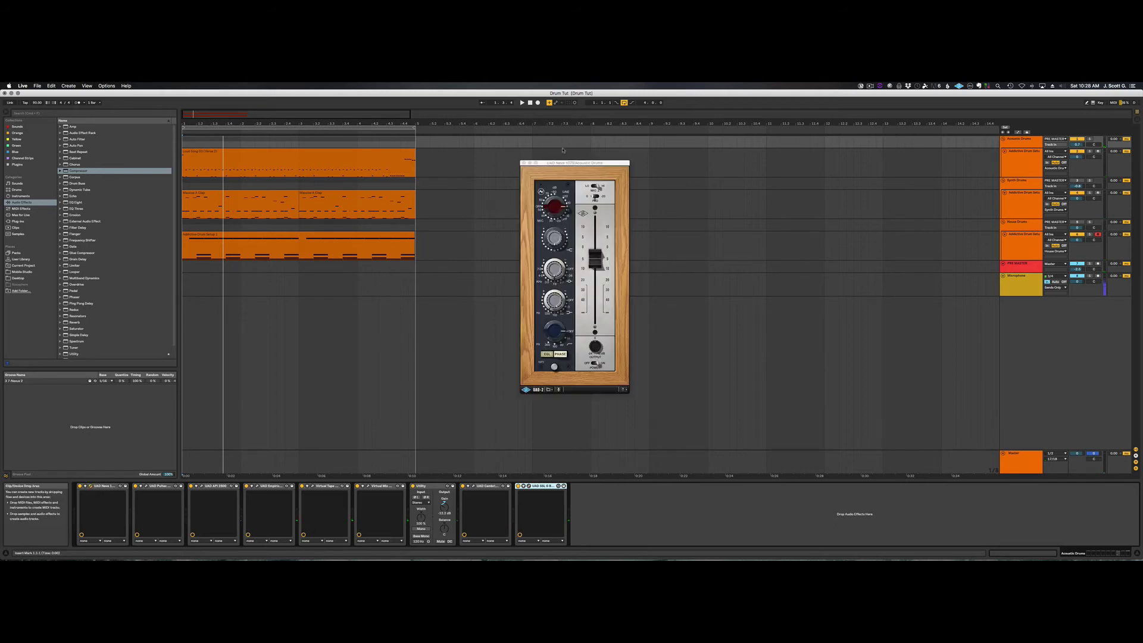
{"action": "left_click_drag", "start_coordinate": [575, 163], "coordinate": [85, 120]}
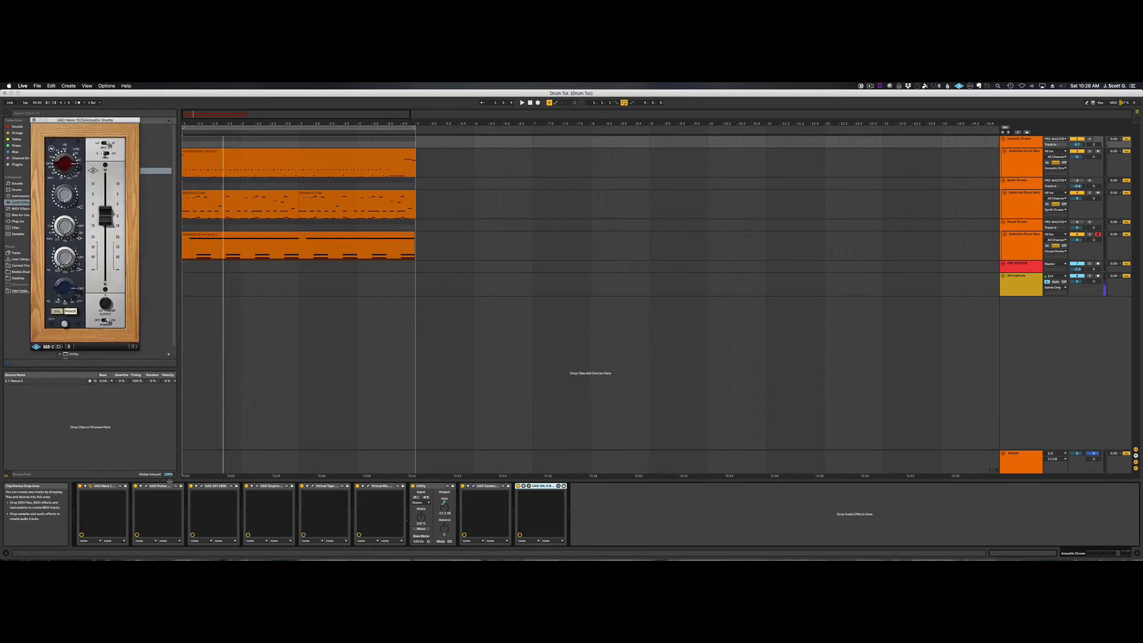
{"action": "left_click", "coordinate": [145, 487]}
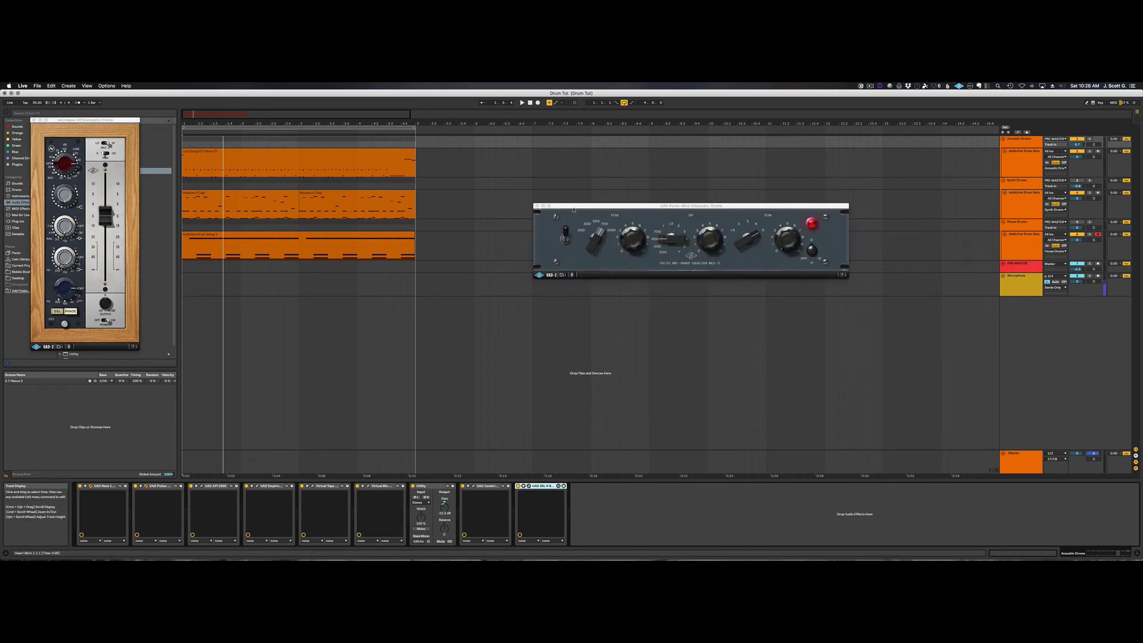
{"action": "left_click_drag", "start_coordinate": [573, 209], "coordinate": [209, 132]}
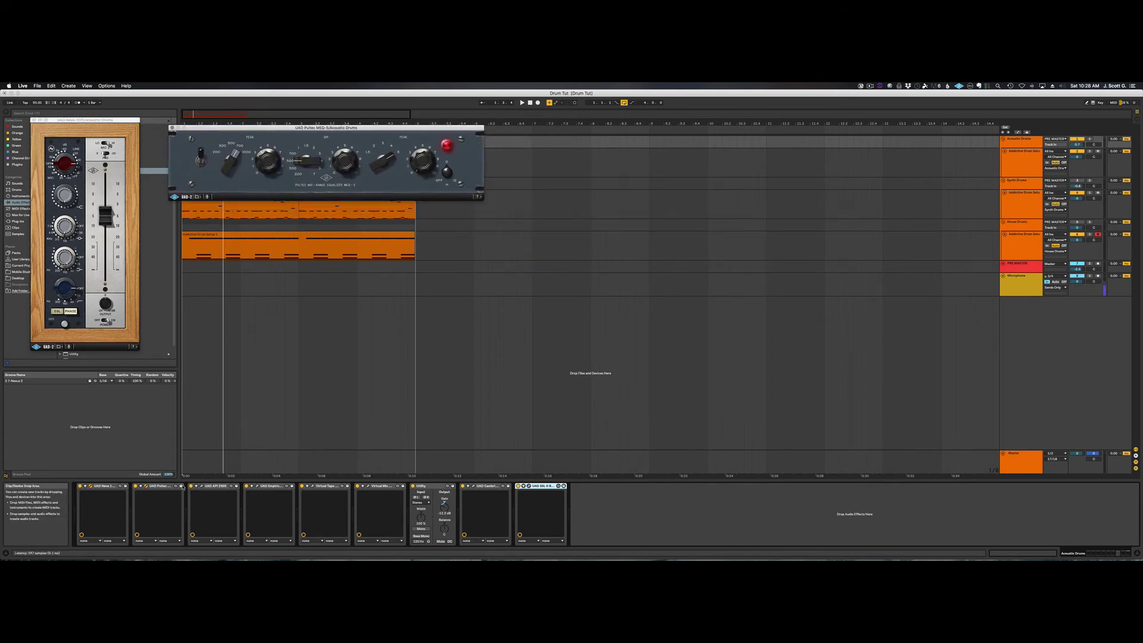
{"action": "left_click", "coordinate": [201, 487]}
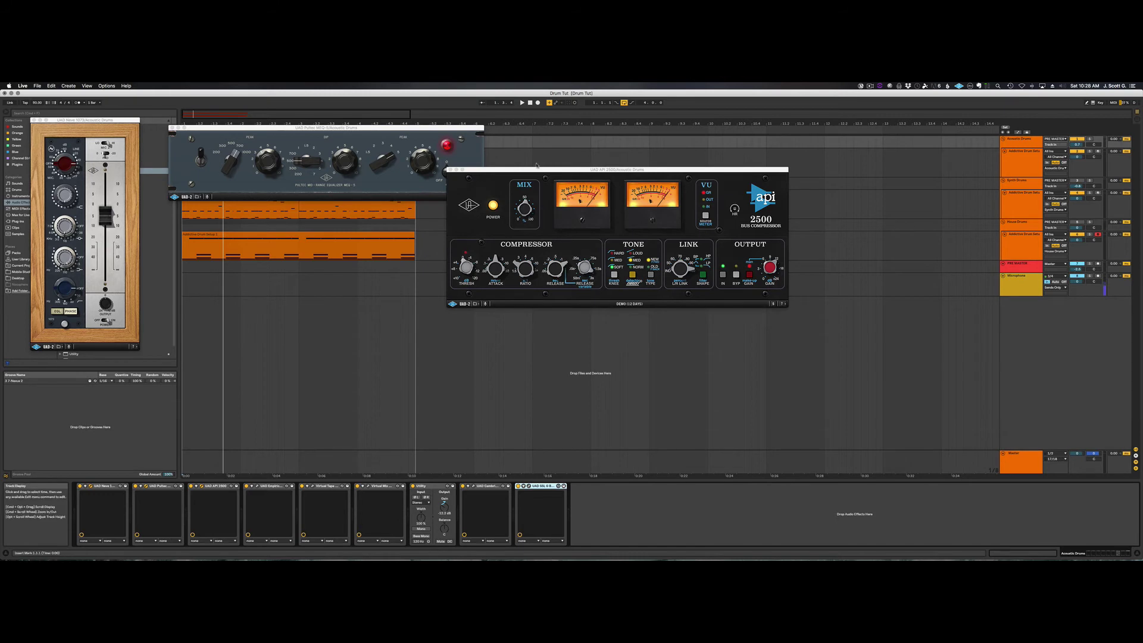
{"action": "left_click_drag", "start_coordinate": [537, 165], "coordinate": [298, 228]}
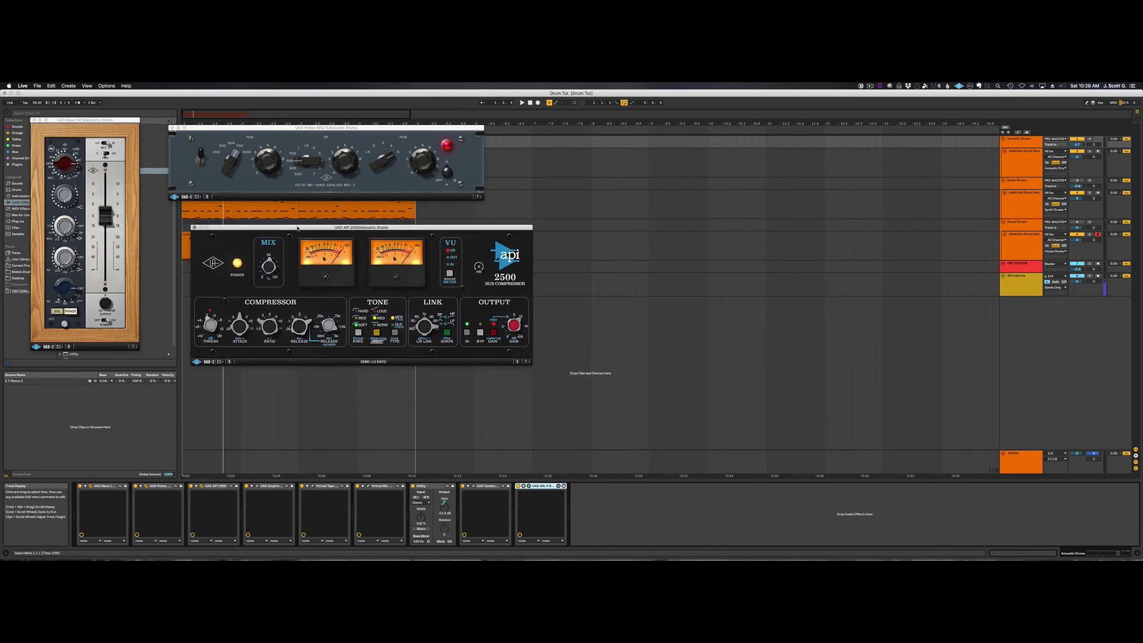
Open the Distressor, Virtual Tape Machines and Virtual Mix Rack windows and place them beside the other plug-ins
{"action": "left_click", "coordinate": [256, 487]}
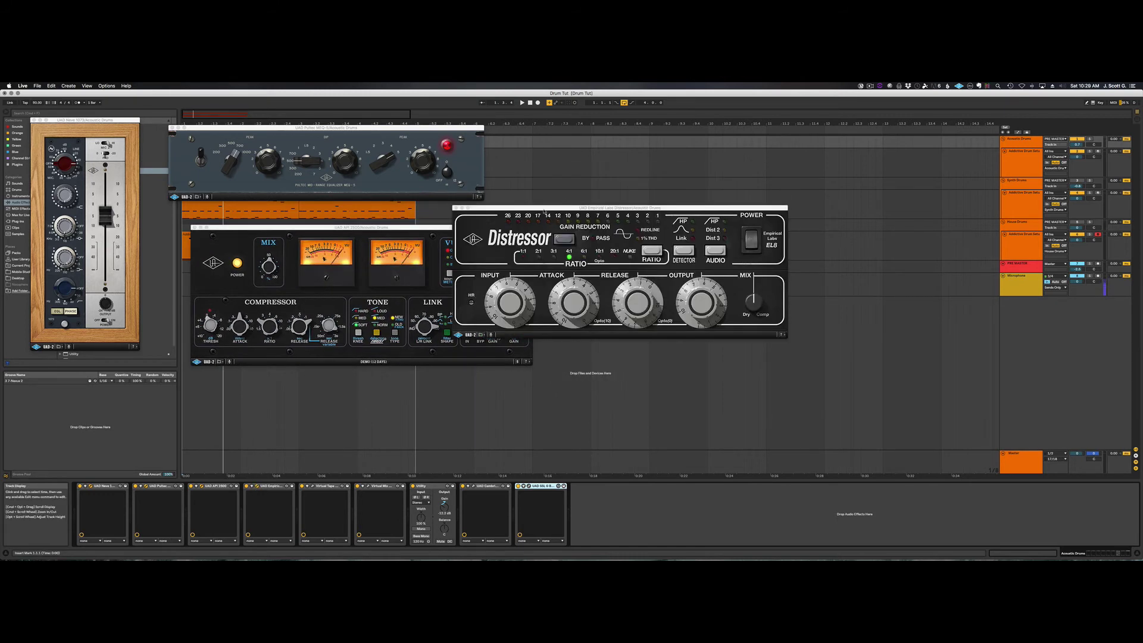
{"action": "left_click_drag", "start_coordinate": [543, 209], "coordinate": [637, 134]}
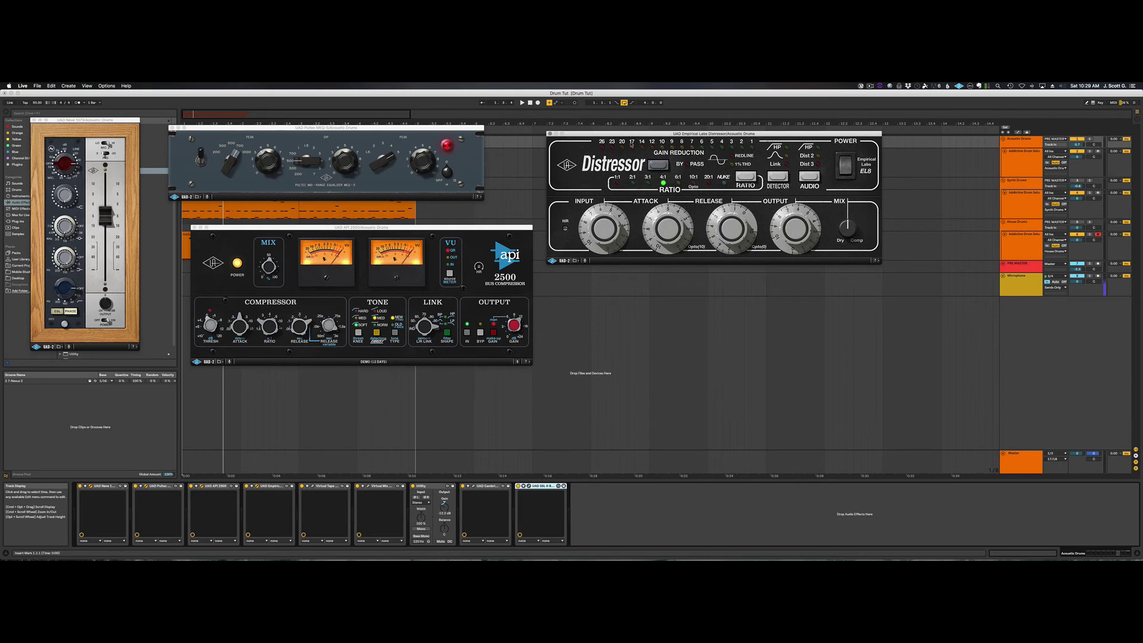
{"action": "left_click", "coordinate": [311, 487]}
{"action": "left_click_drag", "start_coordinate": [578, 208], "coordinate": [686, 281]}
{"action": "left_click", "coordinate": [369, 486]}
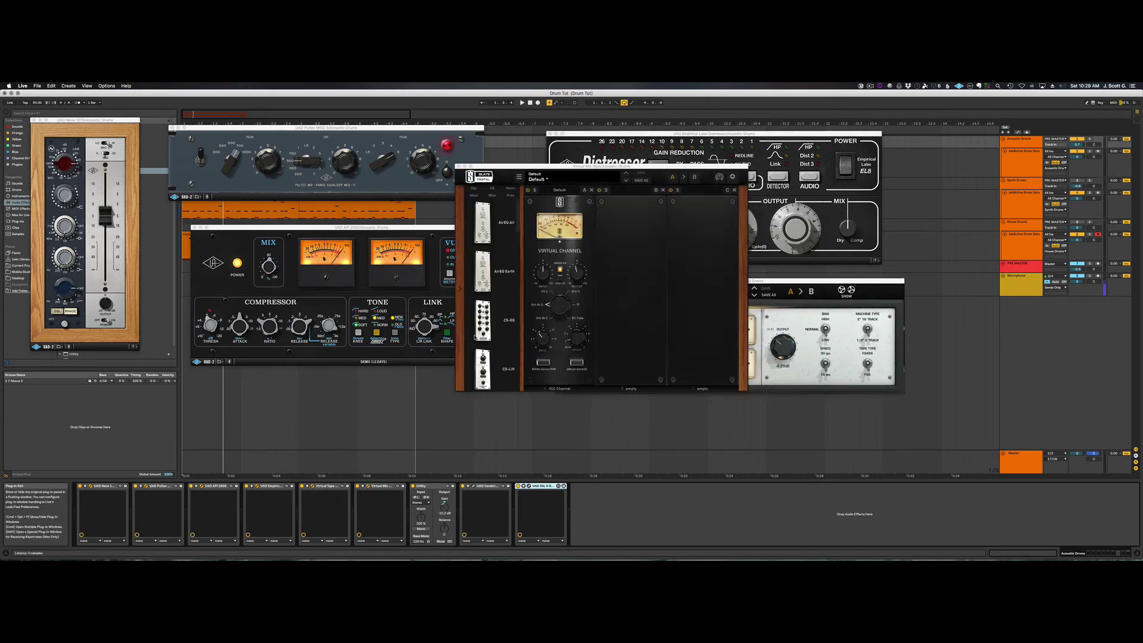
{"action": "left_click_drag", "start_coordinate": [526, 170], "coordinate": [909, 125]}
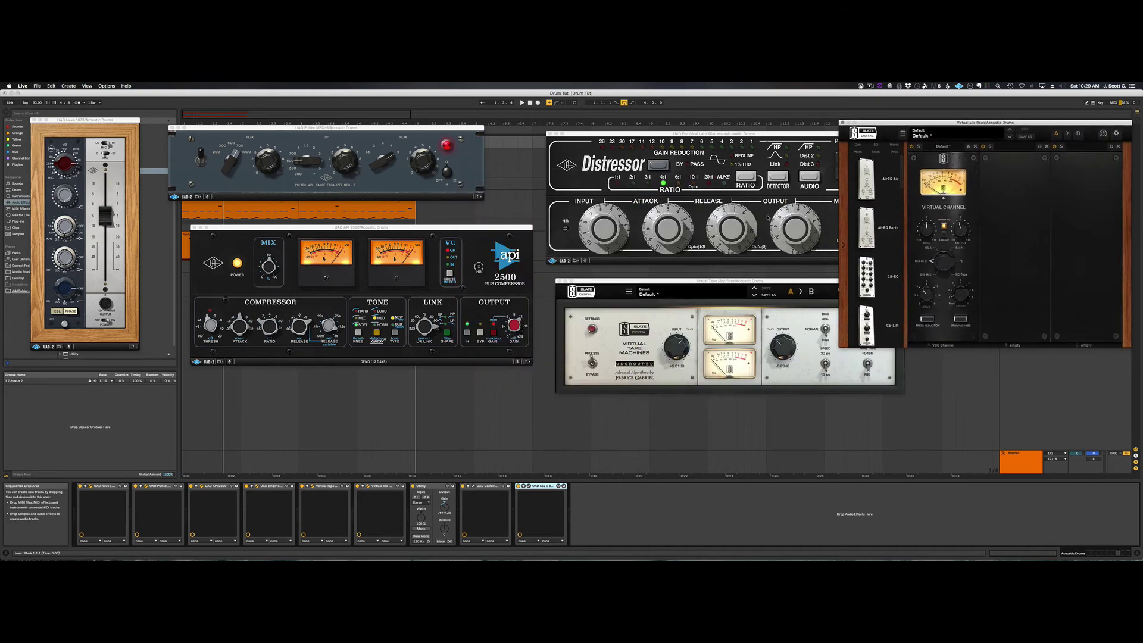
Open the Cambridge EQ and SSL G Bus Compressor windows, place them below the others, and shift the Distressor clear of the Virtual Mix Rack
{"action": "left_click", "coordinate": [473, 487]}
{"action": "left_click_drag", "start_coordinate": [524, 238], "coordinate": [642, 410]}
{"action": "left_click", "coordinate": [532, 487]}
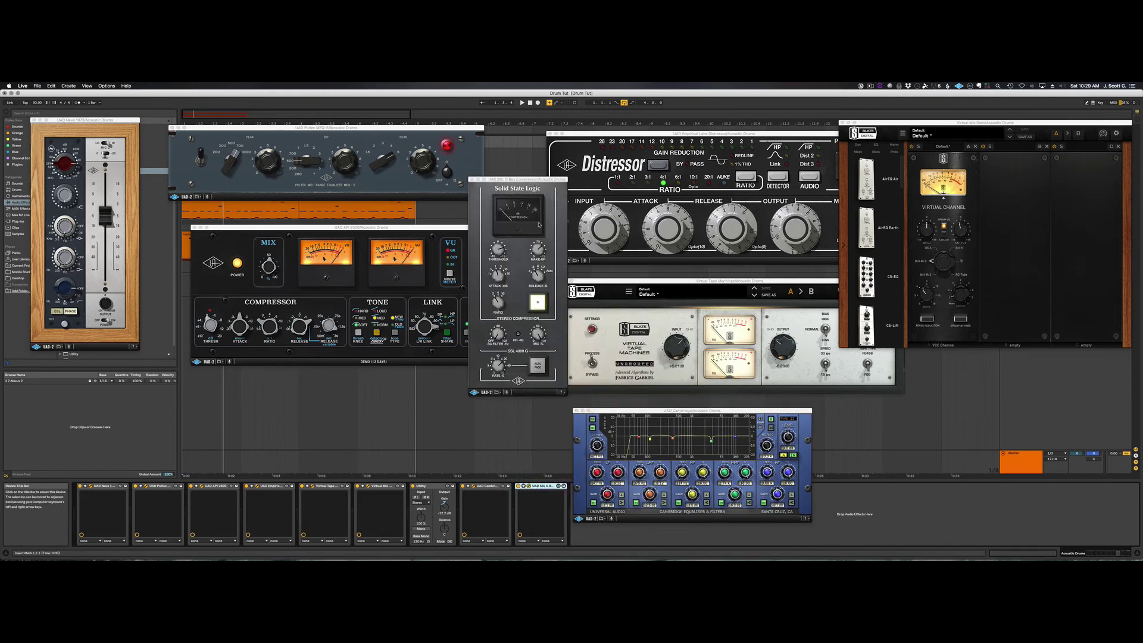
{"action": "left_click_drag", "start_coordinate": [529, 182], "coordinate": [980, 324]}
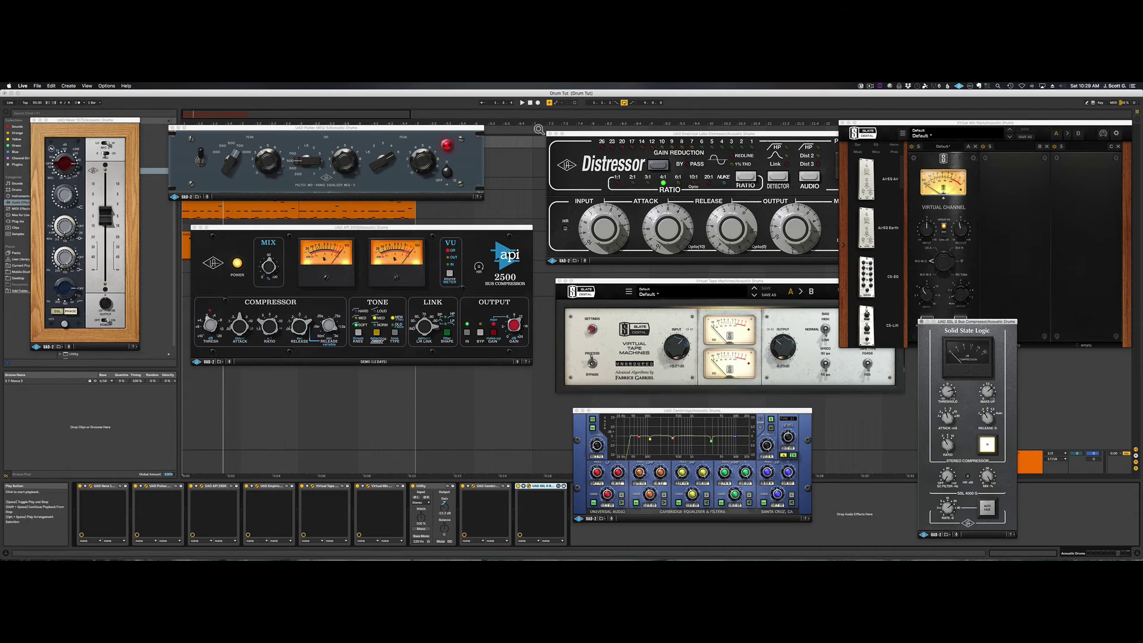
{"action": "left_click_drag", "start_coordinate": [568, 138], "coordinate": [547, 135]}
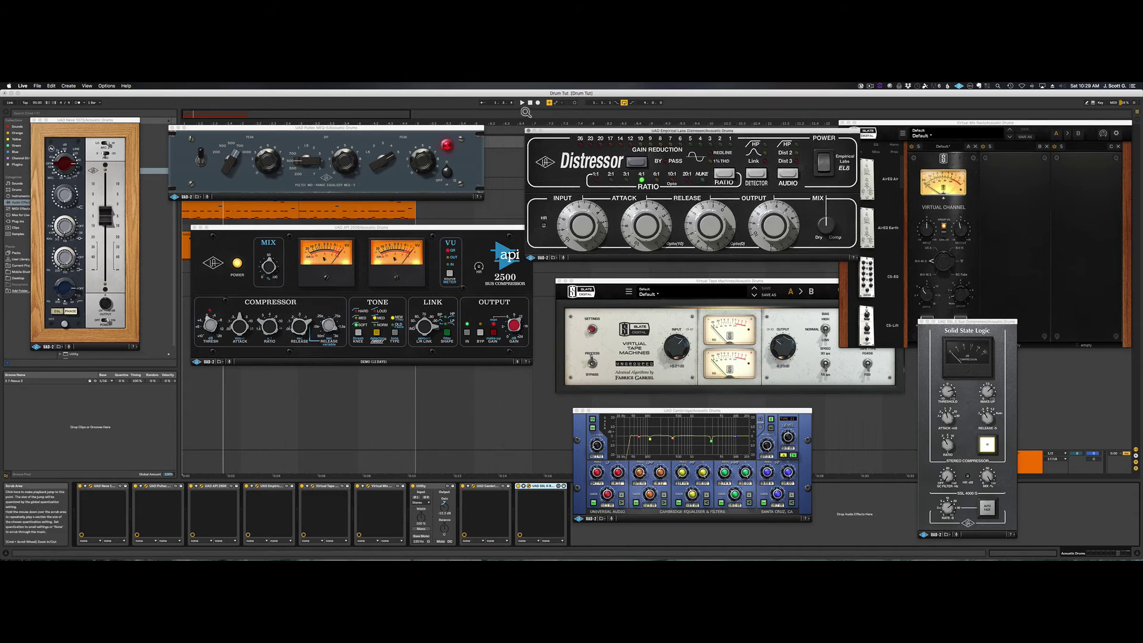
Play the drum loop with the whole Acoustic Drums chain on display, stop playback, and close all eight plug-in windows
{"action": "left_click", "coordinate": [521, 105]}
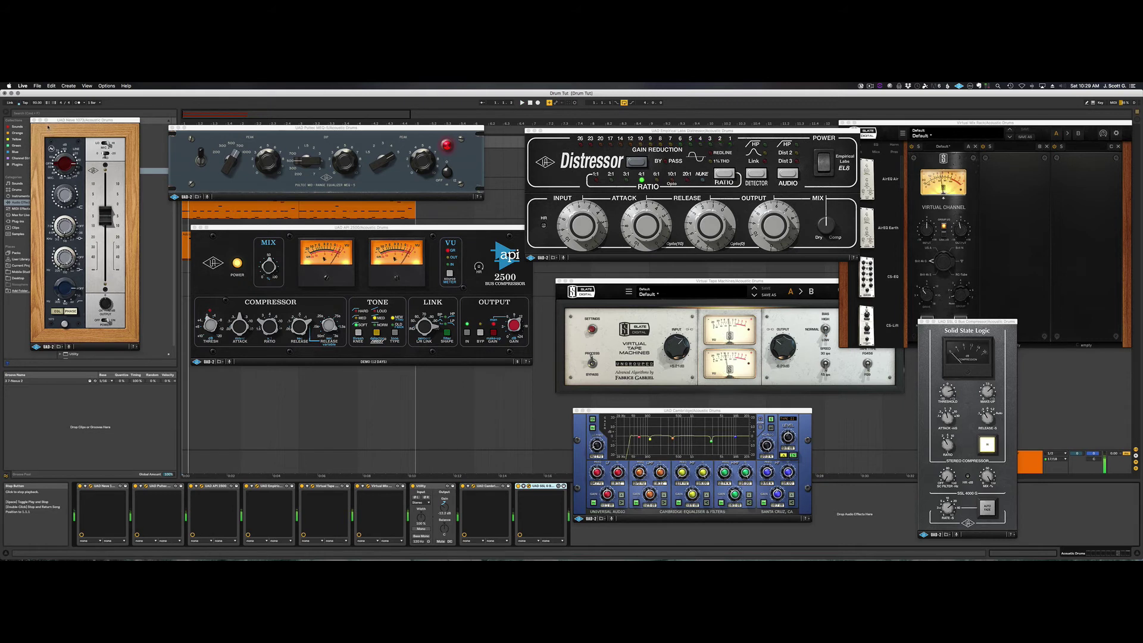
{"action": "left_click", "coordinate": [34, 120]}
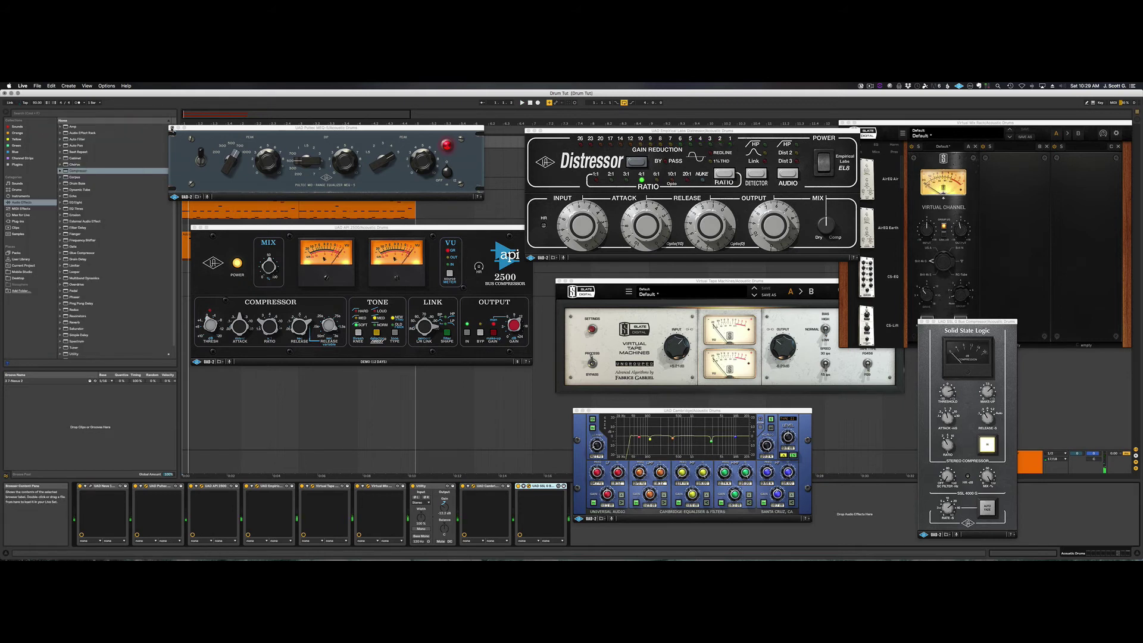
{"action": "left_click", "coordinate": [171, 128]}
{"action": "left_click", "coordinate": [194, 227]}
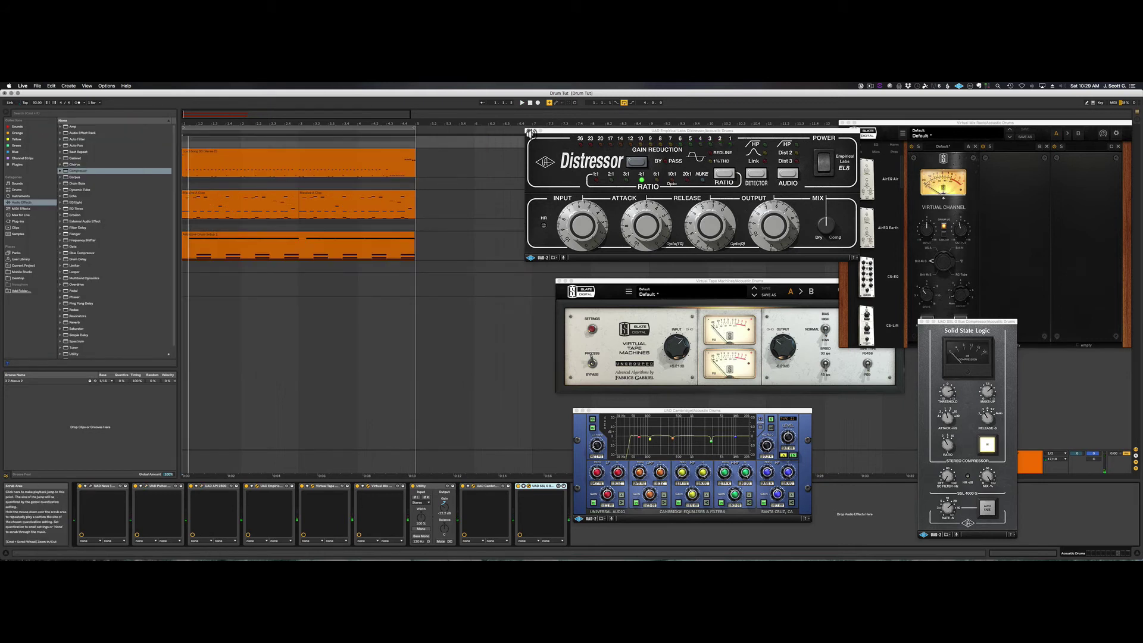
{"action": "left_click", "coordinate": [528, 131]}
{"action": "left_click", "coordinate": [559, 280]}
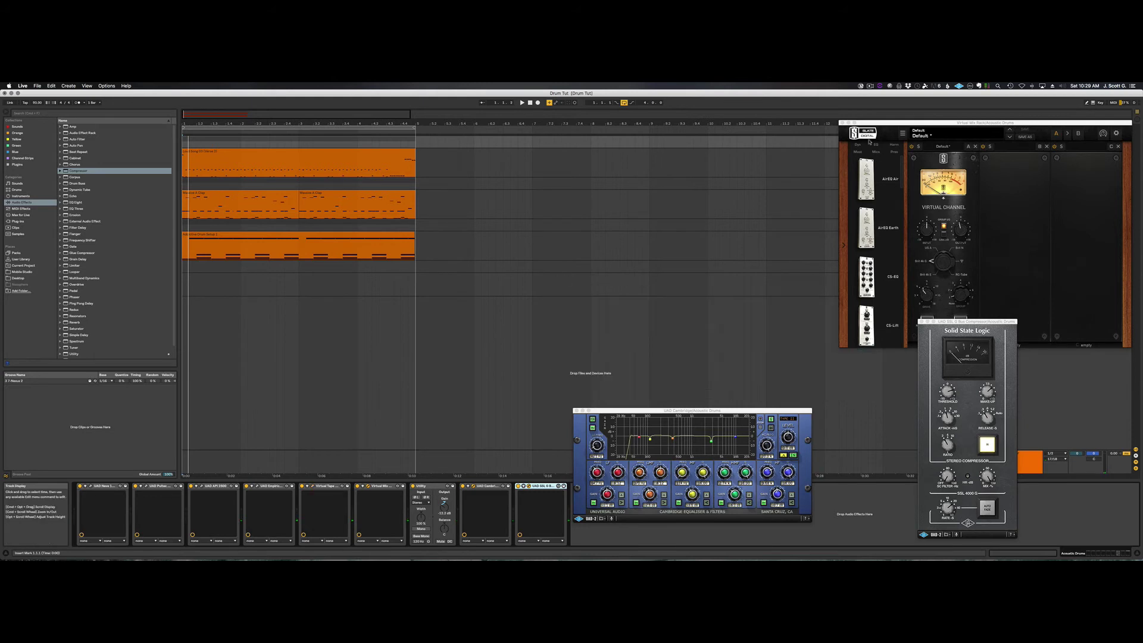
{"action": "left_click", "coordinate": [845, 126]}
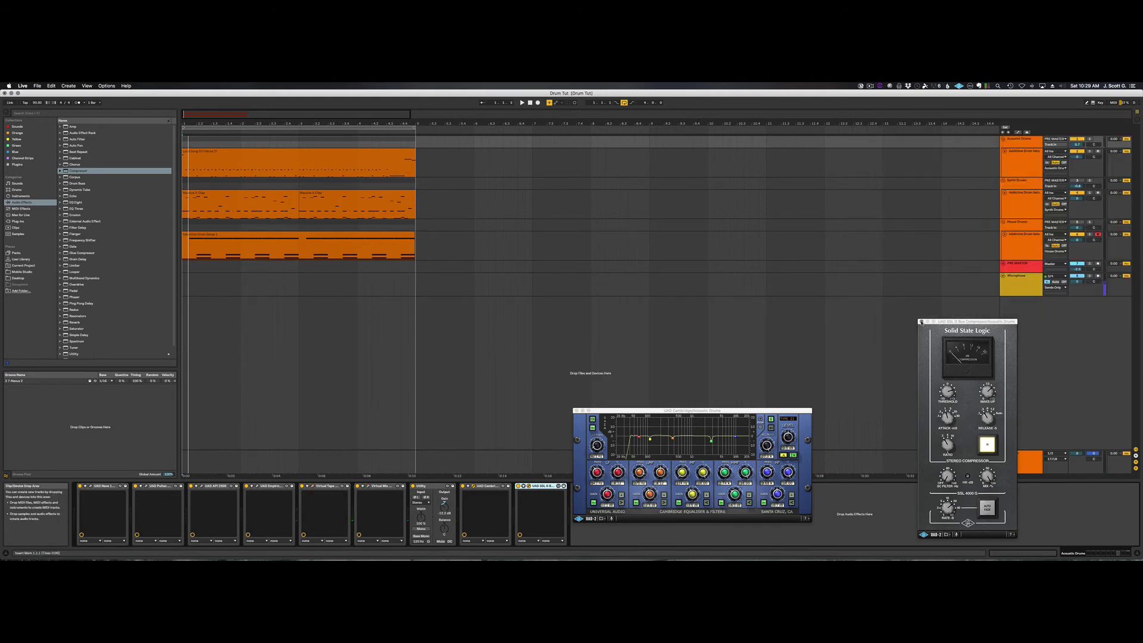
{"action": "left_click", "coordinate": [922, 322]}
{"action": "left_click", "coordinate": [577, 411]}
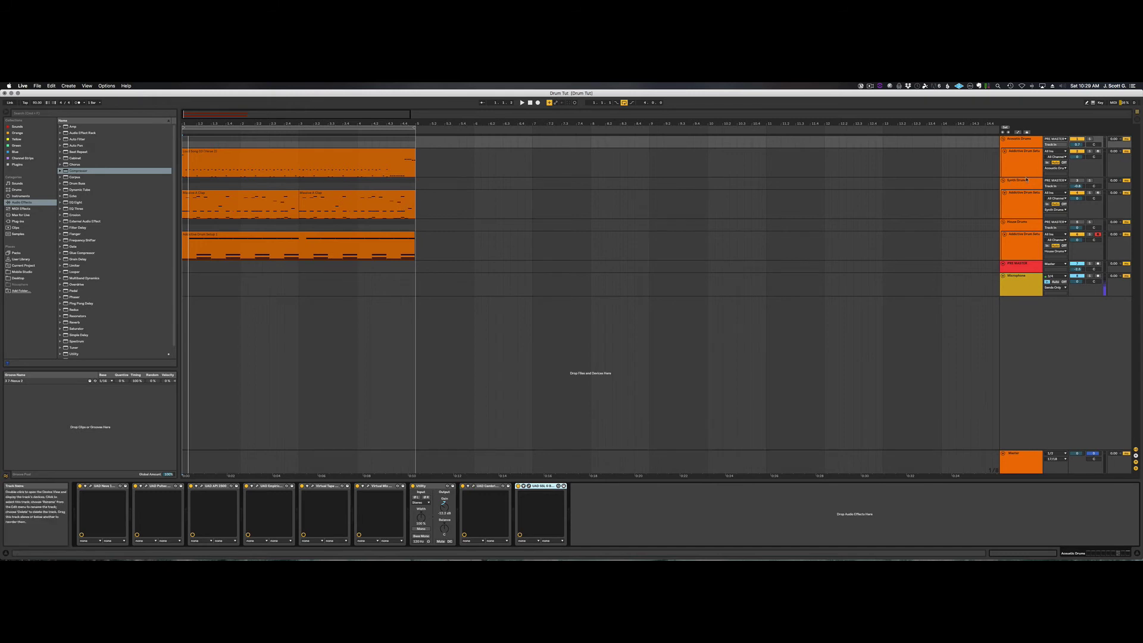
Deactivate the Acoustic Drums group, activate the Synth Drums group, and select the Addictive Drums track inside Synth Drums
{"action": "left_click", "coordinate": [1074, 140]}
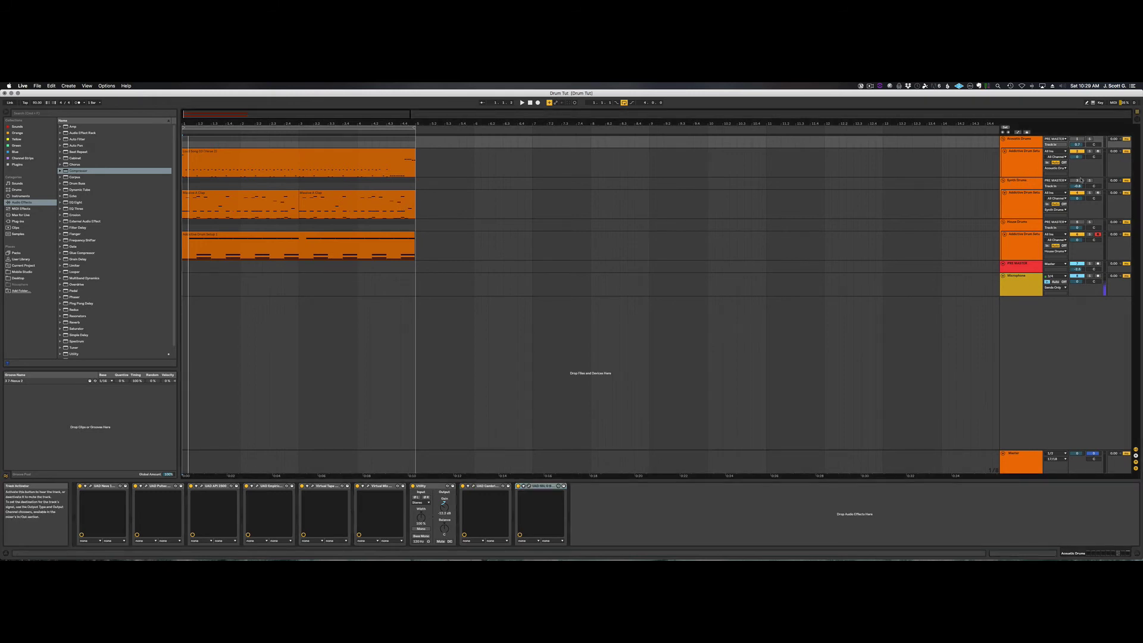
{"action": "left_click", "coordinate": [1035, 200]}
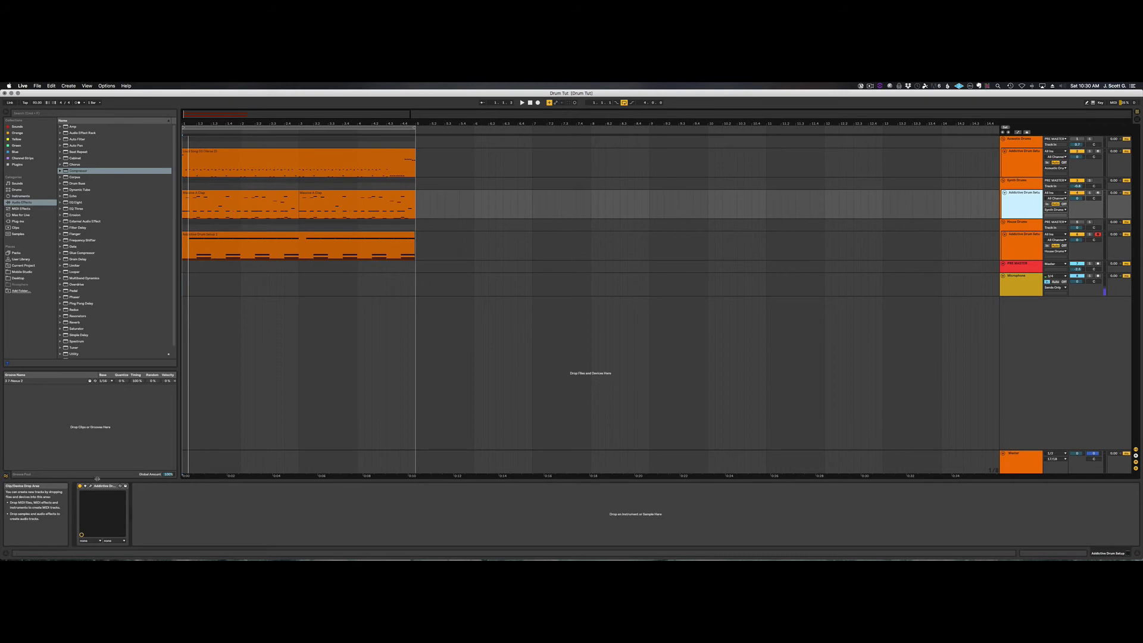
Open Addictive Drums 2 on the Synth Drums track and review its kit pieces, the Reel Machines kit presets and the edit mixer
{"action": "left_click", "coordinate": [90, 486]}
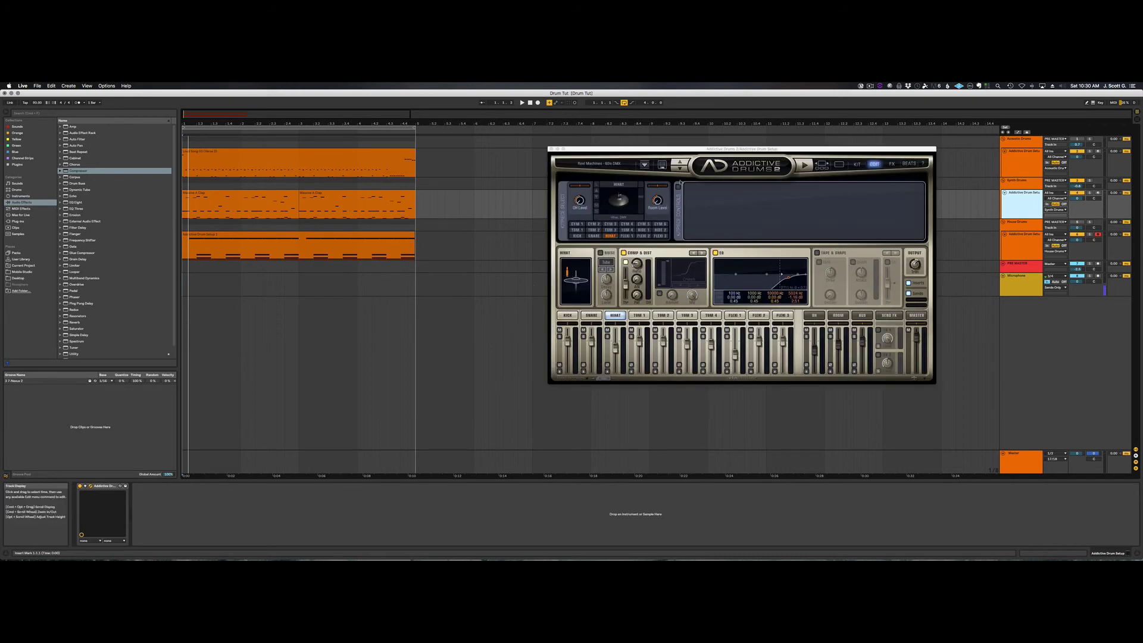
{"action": "left_click", "coordinate": [857, 164]}
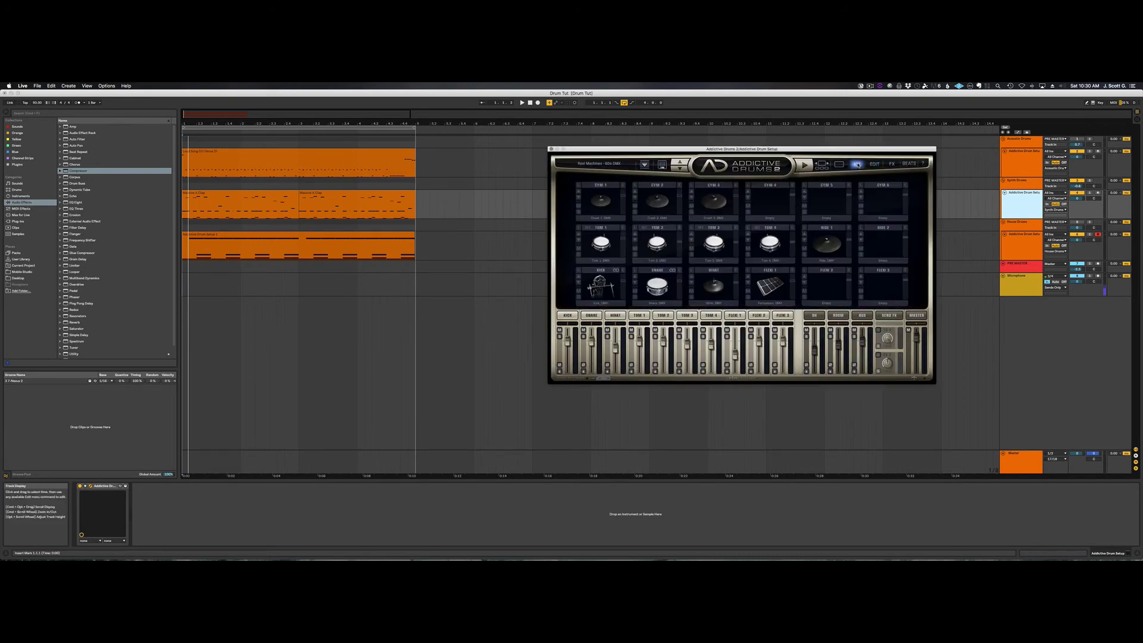
{"action": "left_click", "coordinate": [841, 165]}
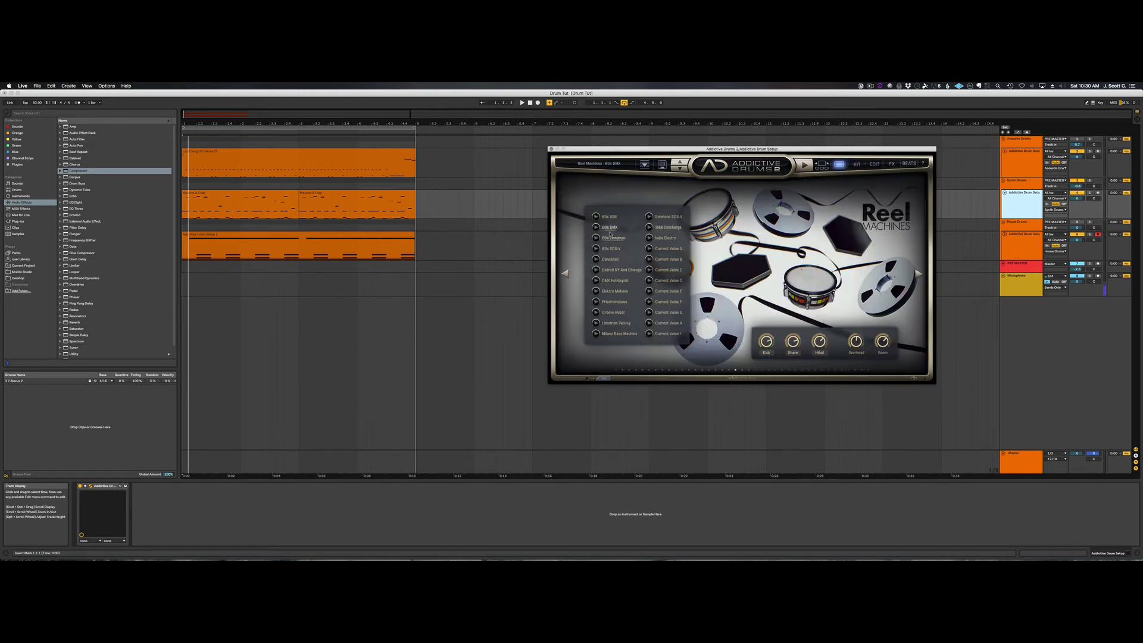
{"action": "left_click", "coordinate": [874, 165]}
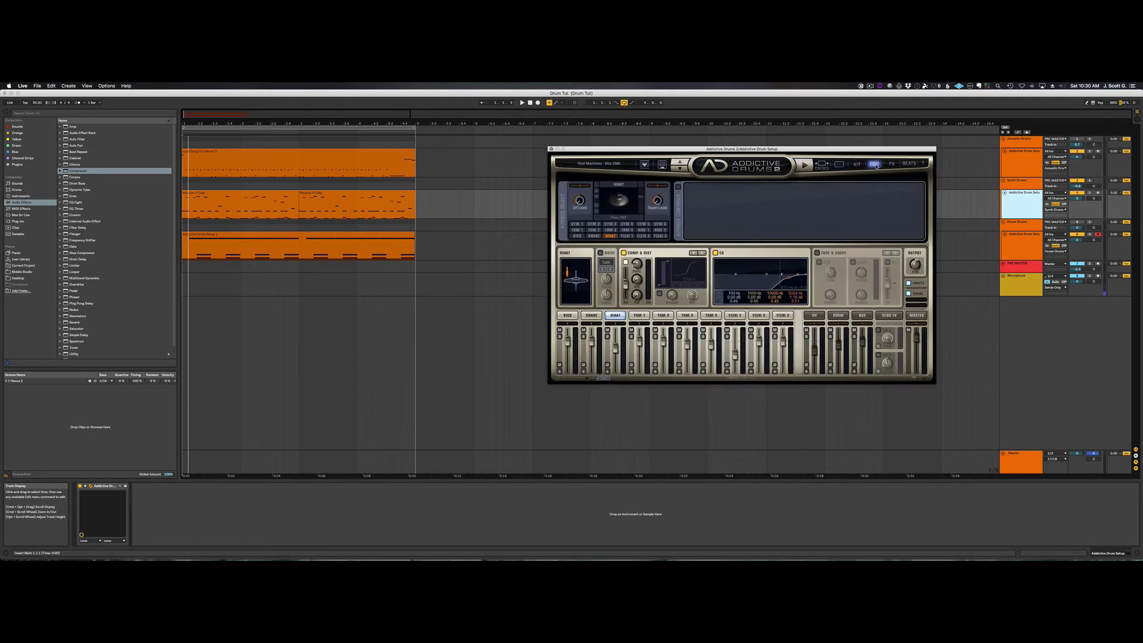
Bypass the Audio Effect Rack on the Synth Drums group and play the loop dry, stopping playback when done
{"action": "left_click", "coordinate": [1018, 181]}
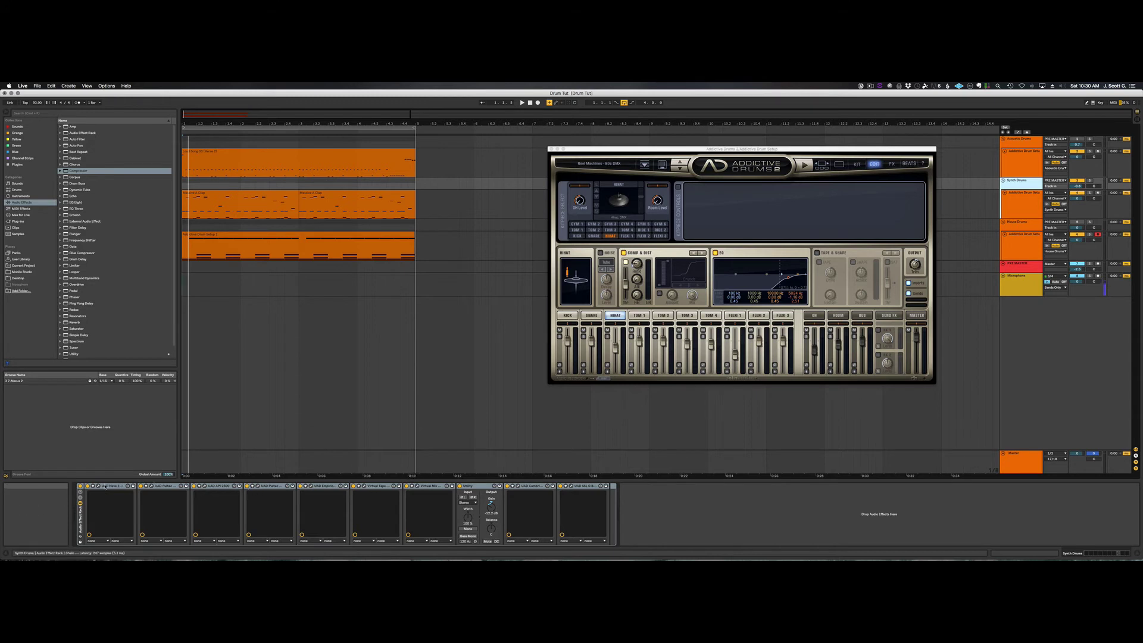
{"action": "left_click", "coordinate": [80, 487]}
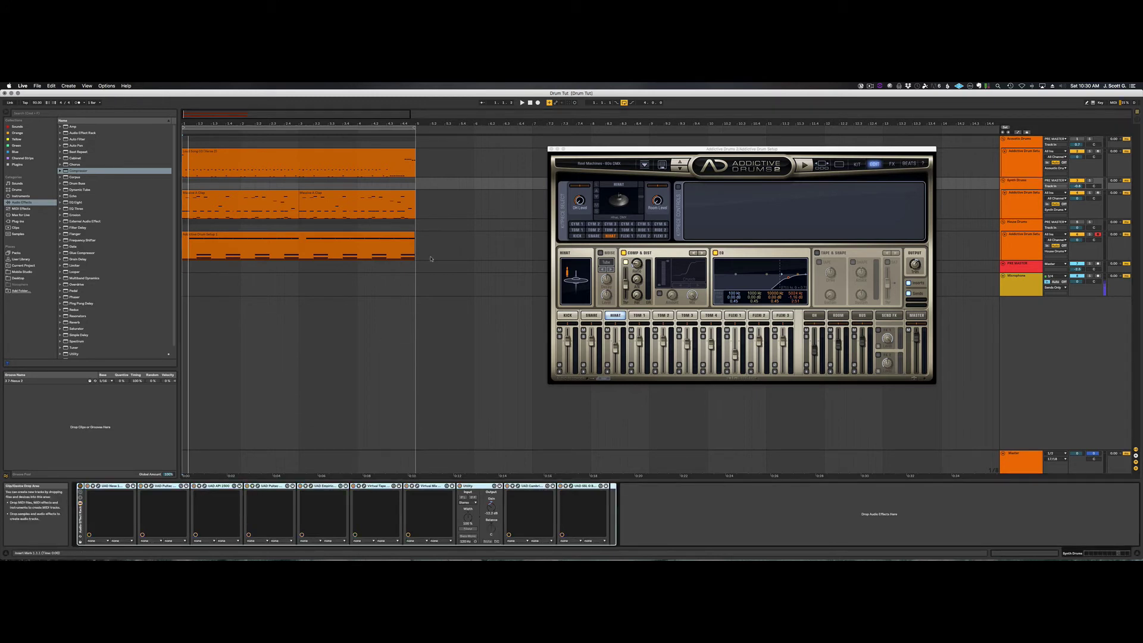
{"action": "left_click", "coordinate": [521, 102]}
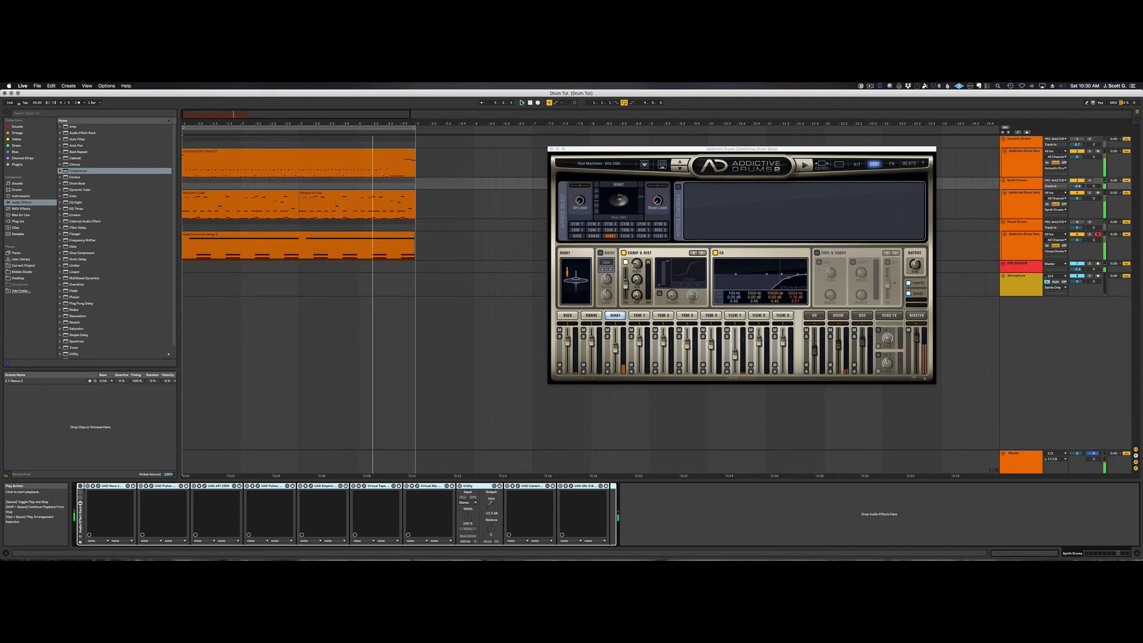
{"action": "key", "text": "space"}
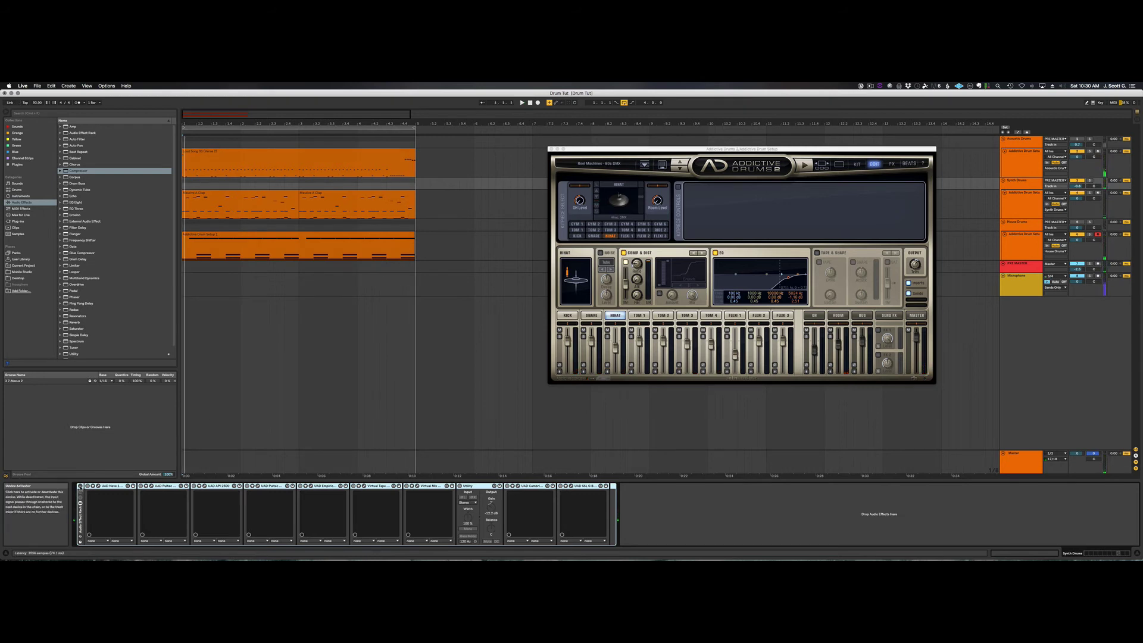
Reactivate the Synth Drums Audio Effect Rack, play the loop with processing, and close the Addictive Drums window
{"action": "left_click", "coordinate": [80, 487]}
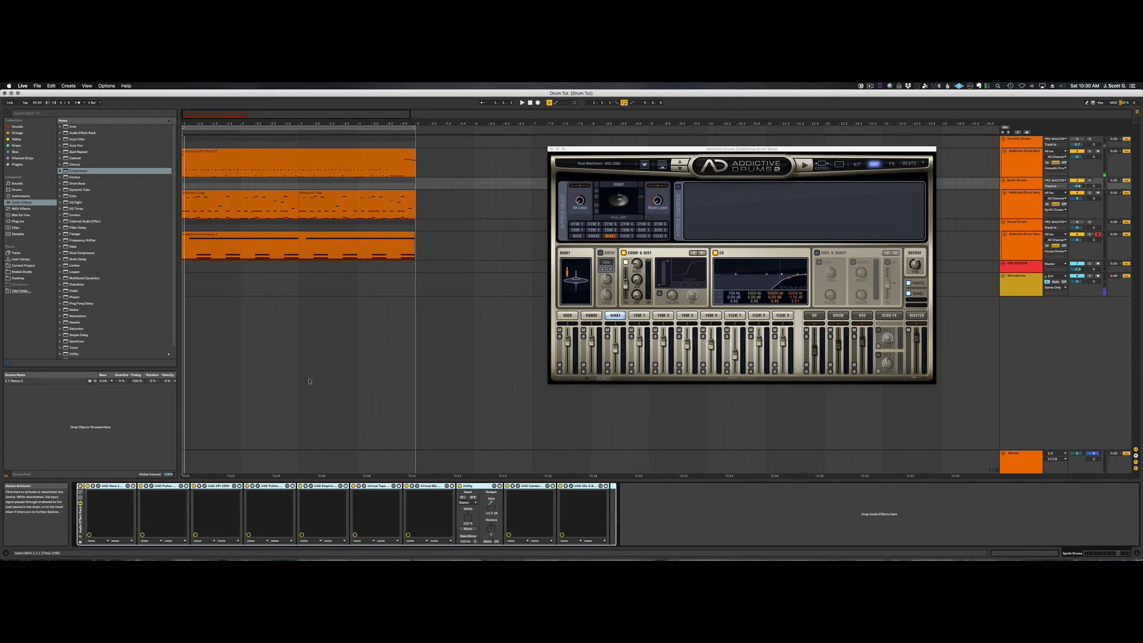
{"action": "left_click", "coordinate": [521, 103]}
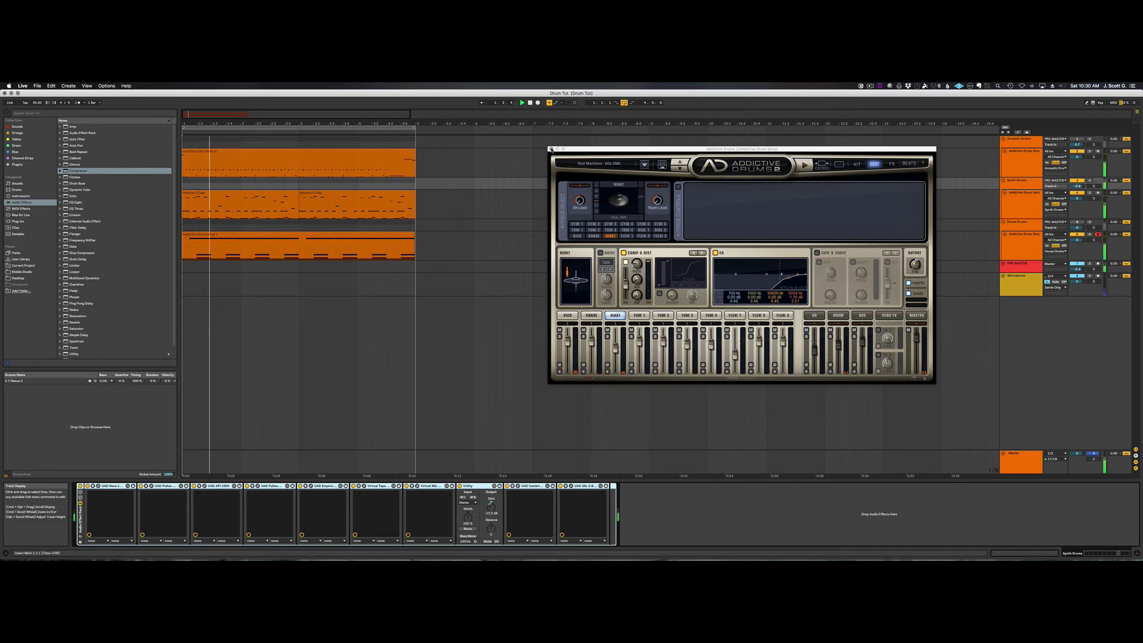
{"action": "left_click", "coordinate": [551, 149]}
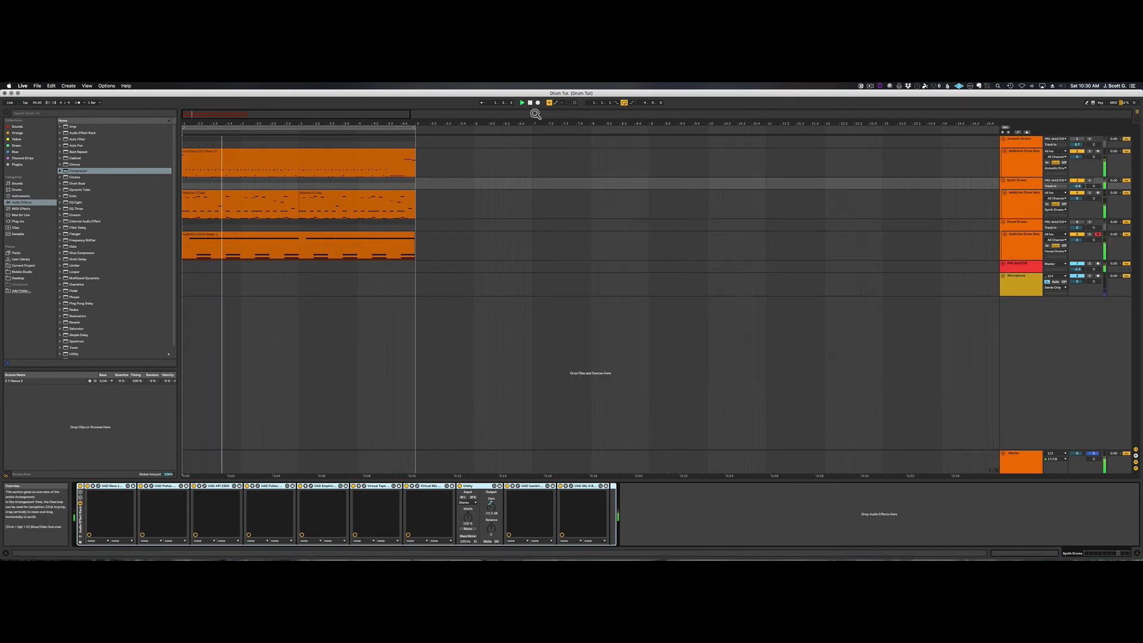
Open the Neve and Pultec MEQ-5 windows from the Synth Drums rack and place them side by side above the arrangement
{"action": "left_click", "coordinate": [94, 486]}
{"action": "left_click_drag", "start_coordinate": [116, 154], "coordinate": [97, 112]}
{"action": "left_click", "coordinate": [147, 486]}
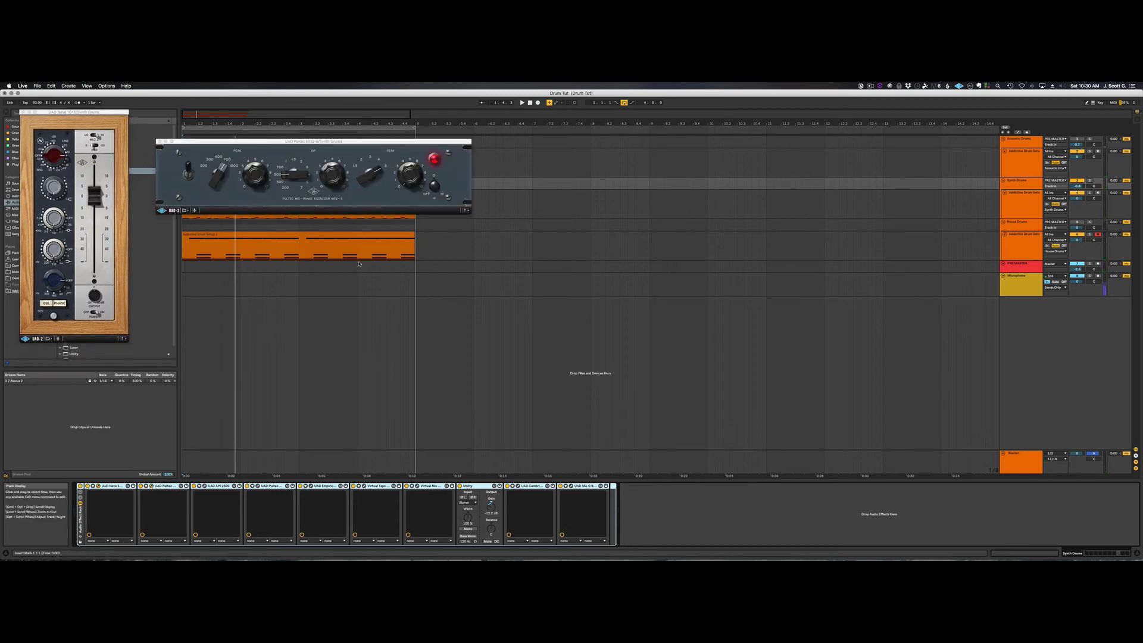
{"action": "left_click_drag", "start_coordinate": [256, 139], "coordinate": [242, 117]}
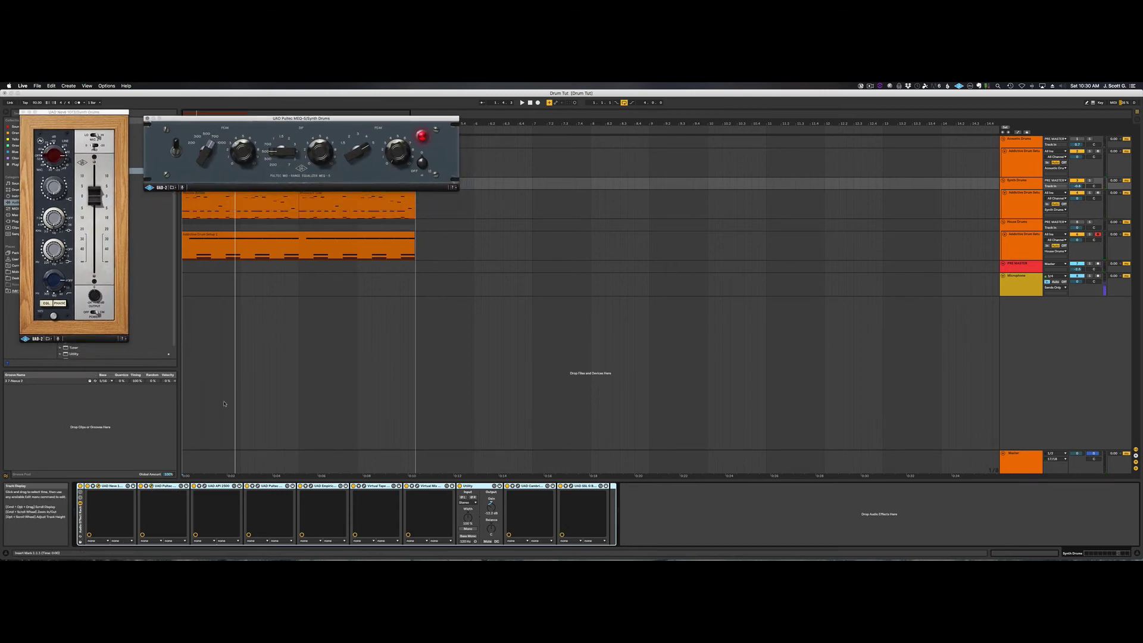
Open the API 2500 and Pultec EQP-1A windows, placing the API below the MEQ-5 and the EQP-1A beside it
{"action": "left_click", "coordinate": [201, 486]}
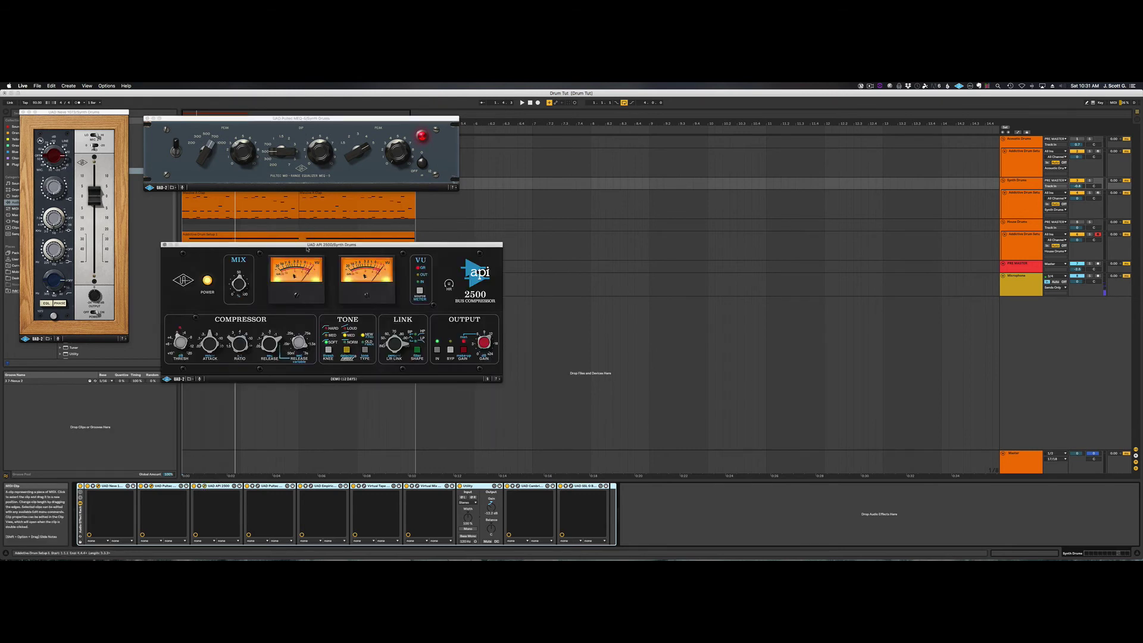
{"action": "left_click_drag", "start_coordinate": [306, 246], "coordinate": [299, 219]}
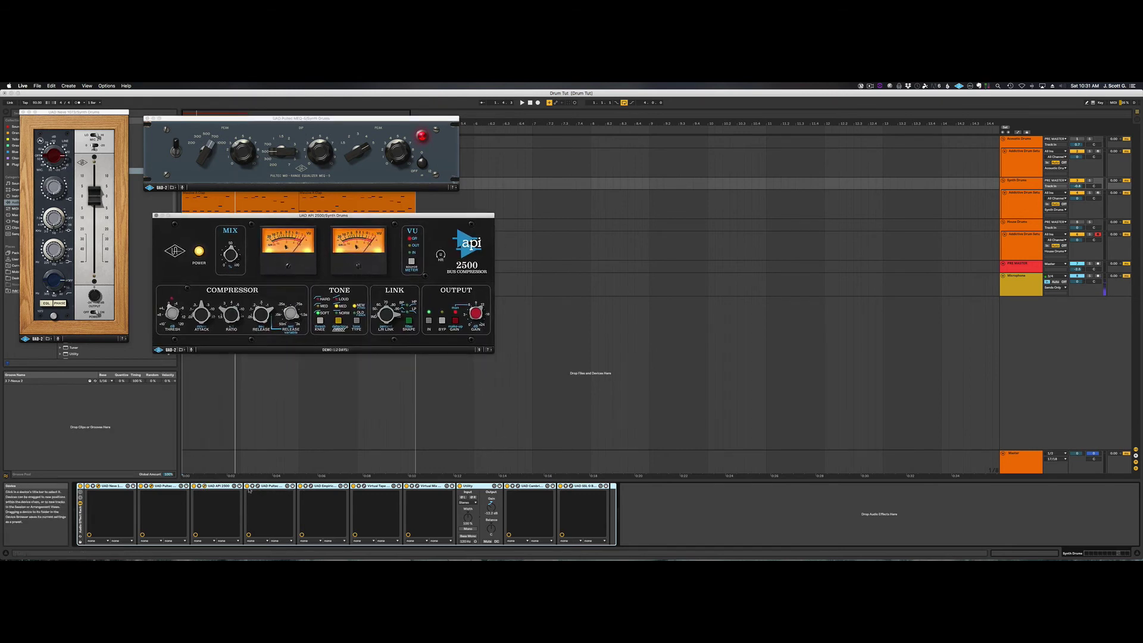
{"action": "left_click", "coordinate": [258, 487]}
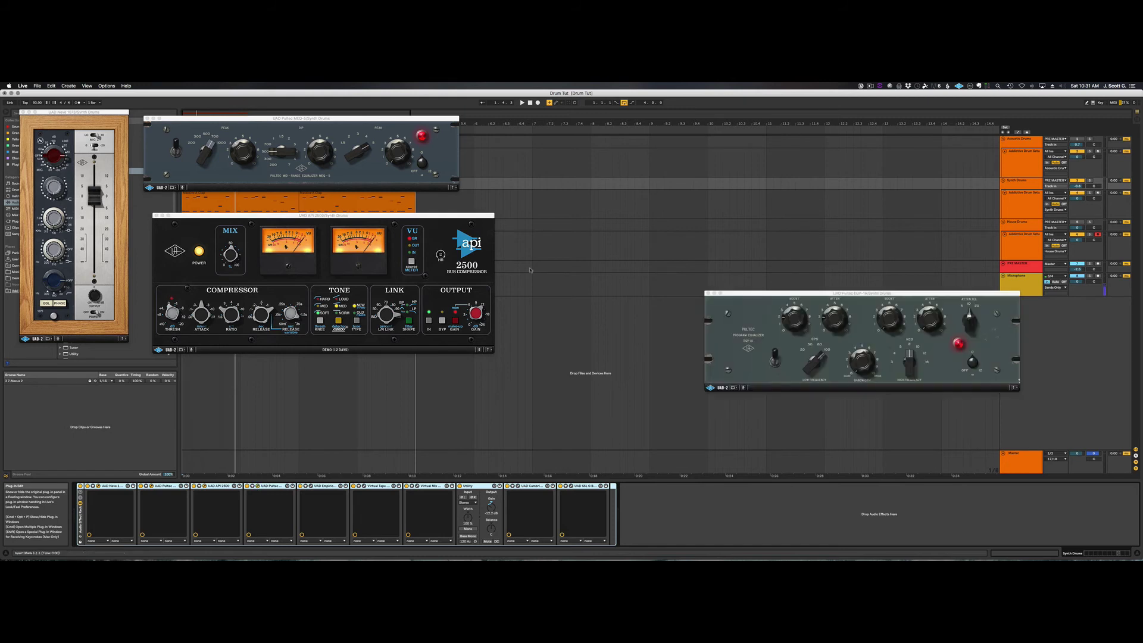
{"action": "left_click_drag", "start_coordinate": [818, 293], "coordinate": [637, 142]}
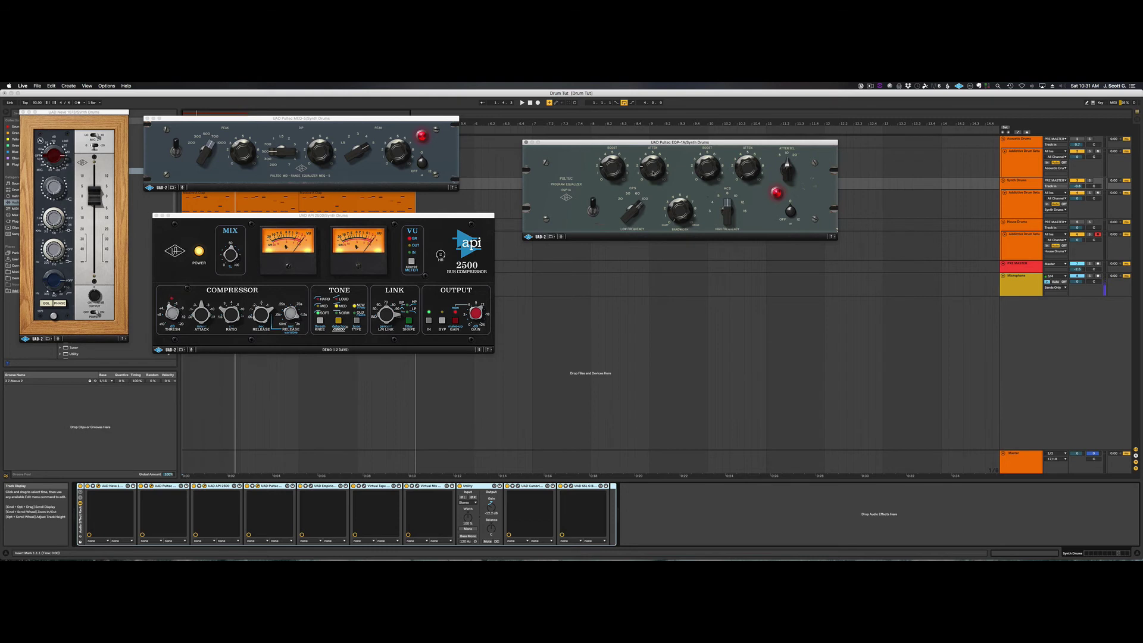
Bring the two Pultec EQ windows forward in turn and play the Synth Drums loop to hear them
{"action": "left_click", "coordinate": [294, 119]}
{"action": "left_click", "coordinate": [693, 144]}
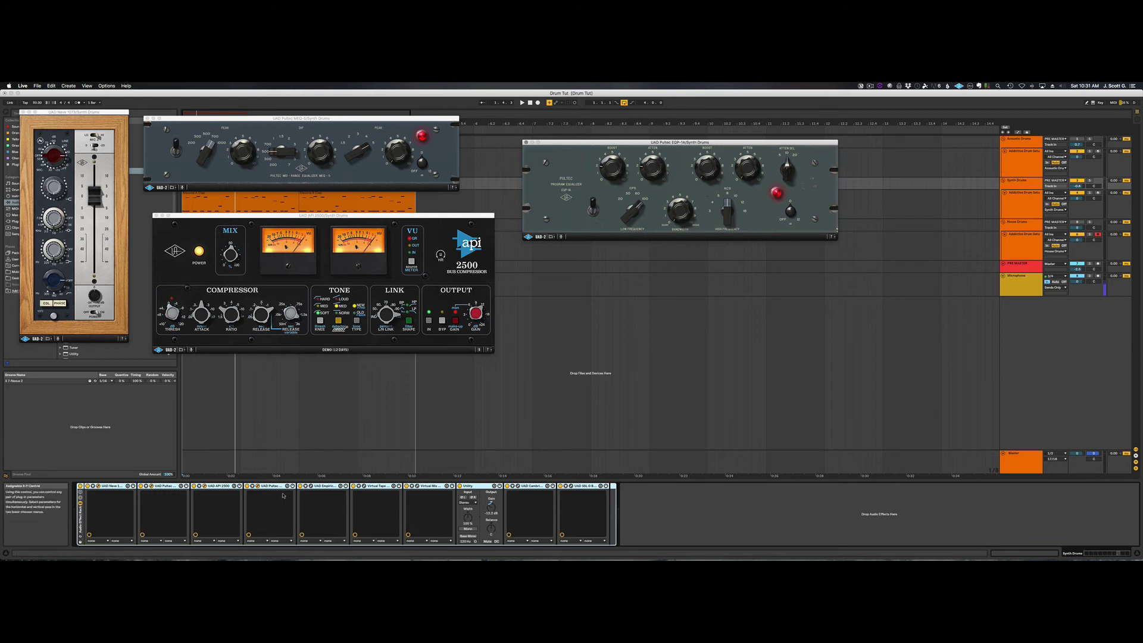
{"action": "left_click", "coordinate": [522, 102]}
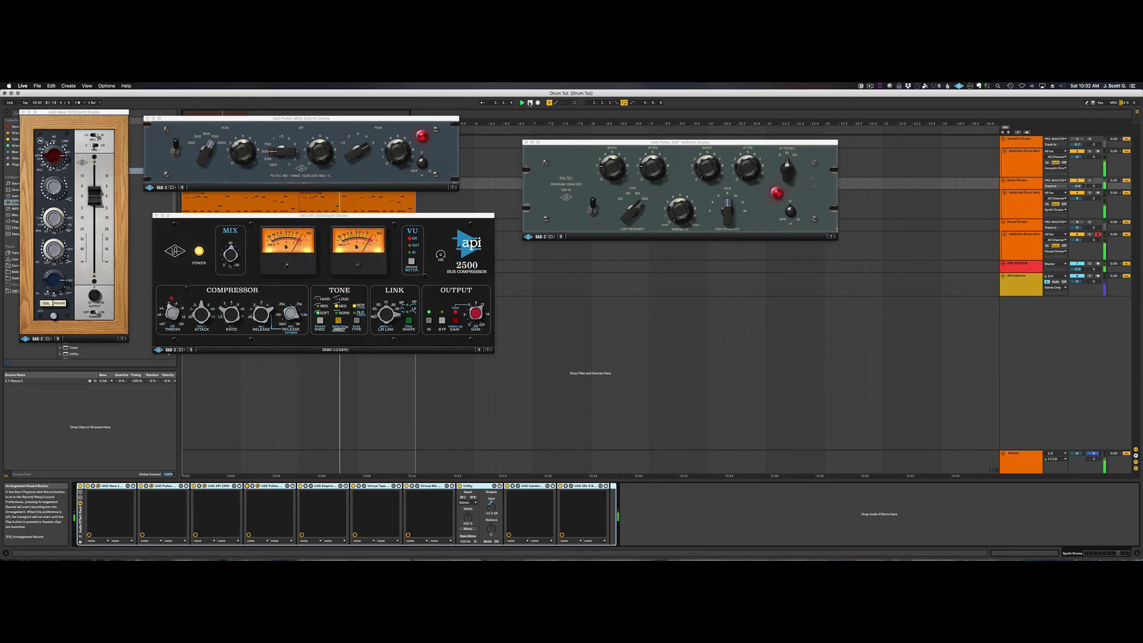
Open the Distressor and Virtual Tape Machines windows, placing them below the Pultec EQP-1A and the API 2500
{"action": "left_click", "coordinate": [313, 486]}
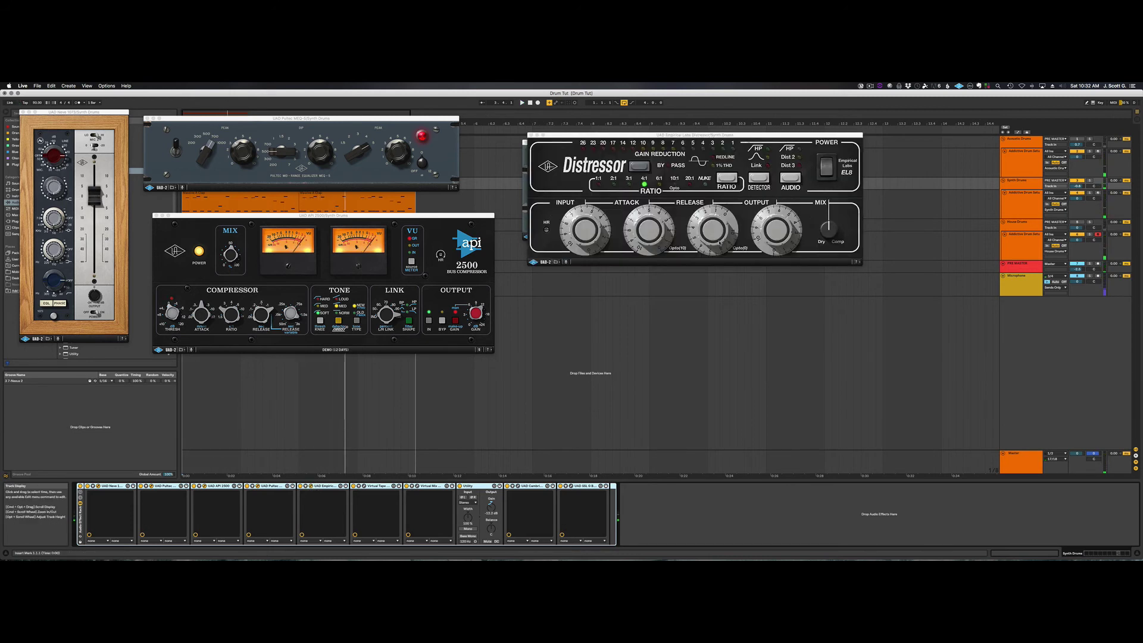
{"action": "left_click_drag", "start_coordinate": [659, 136], "coordinate": [652, 266]}
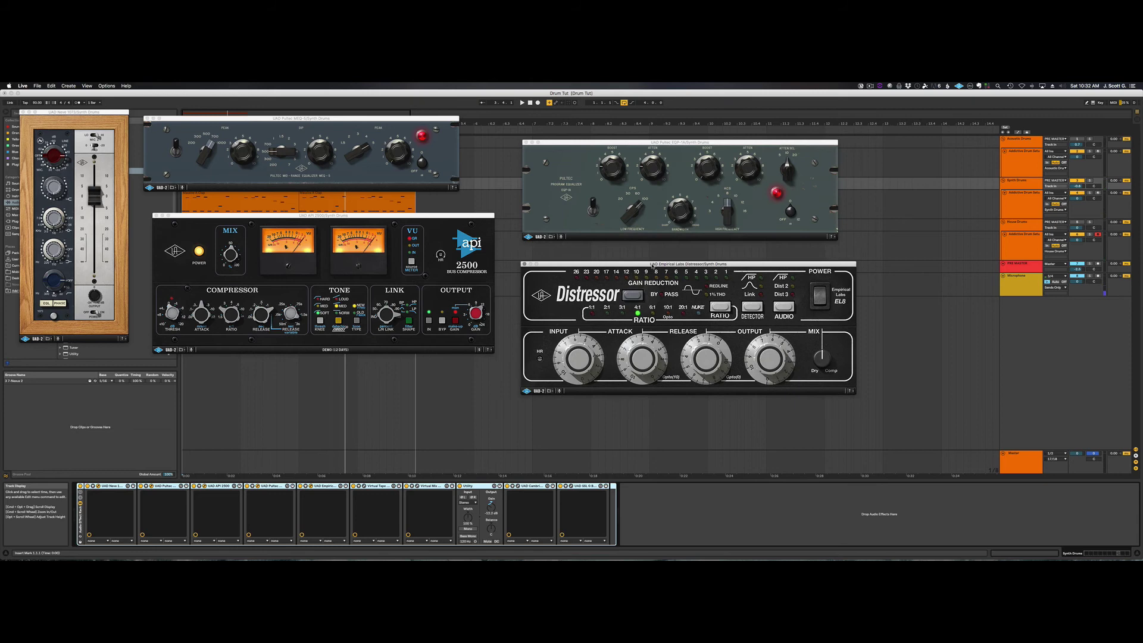
{"action": "left_click", "coordinate": [360, 486]}
{"action": "left_click_drag", "start_coordinate": [557, 258], "coordinate": [139, 382]}
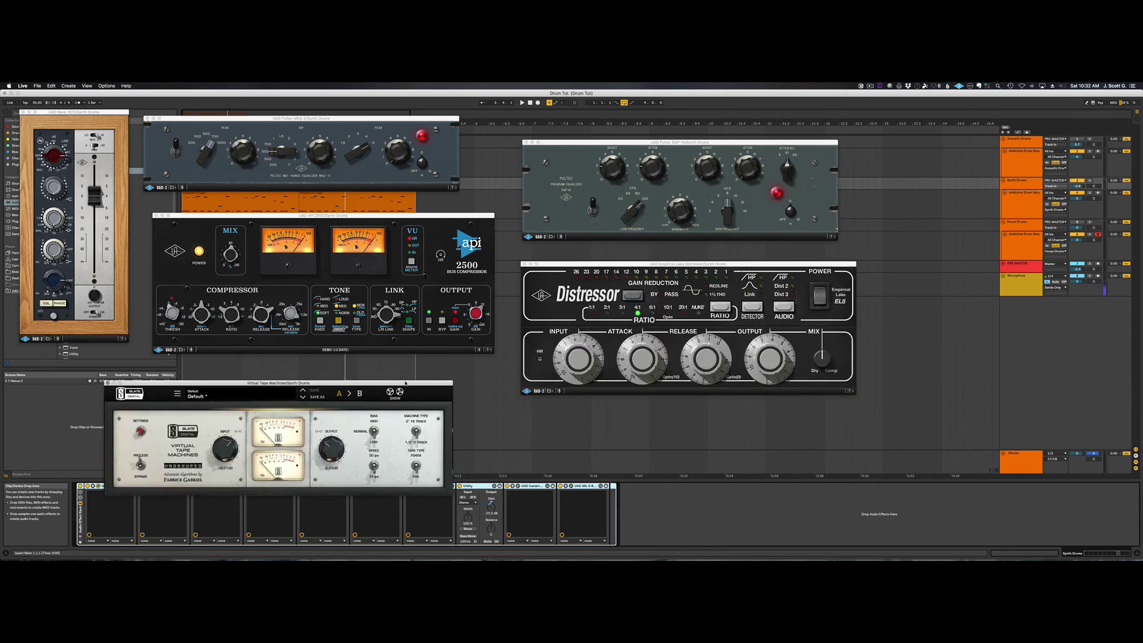
{"action": "left_click_drag", "start_coordinate": [406, 383], "coordinate": [402, 364]}
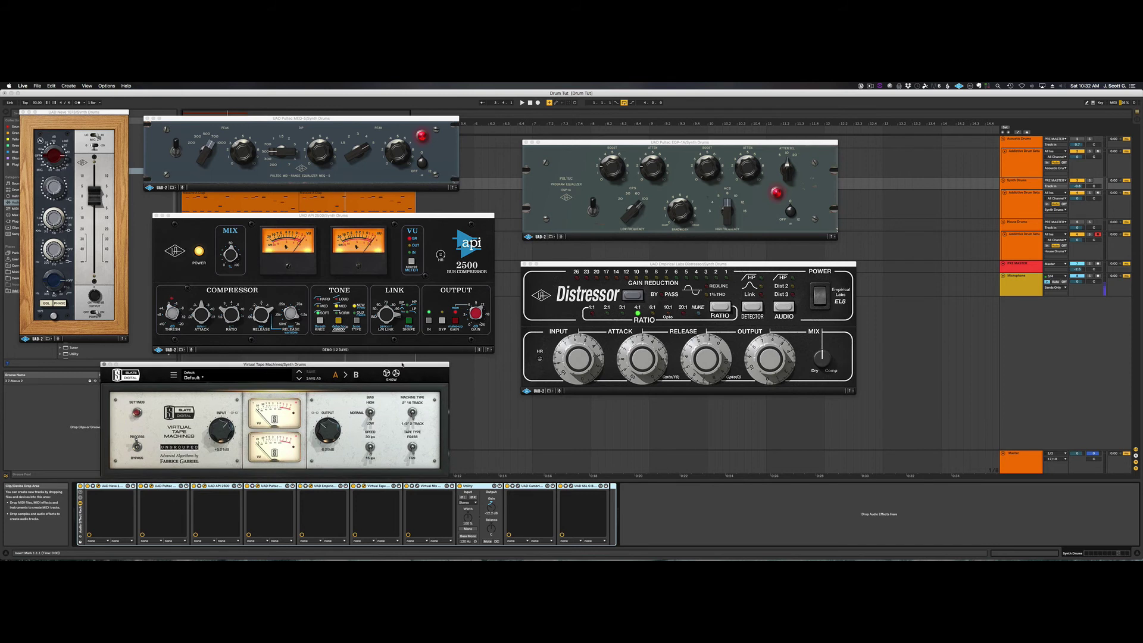
Open the Virtual Mix Rack, Cambridge EQ and SSL G Bus Compressor windows and arrange them clear of the Distressor
{"action": "left_click", "coordinate": [414, 485]}
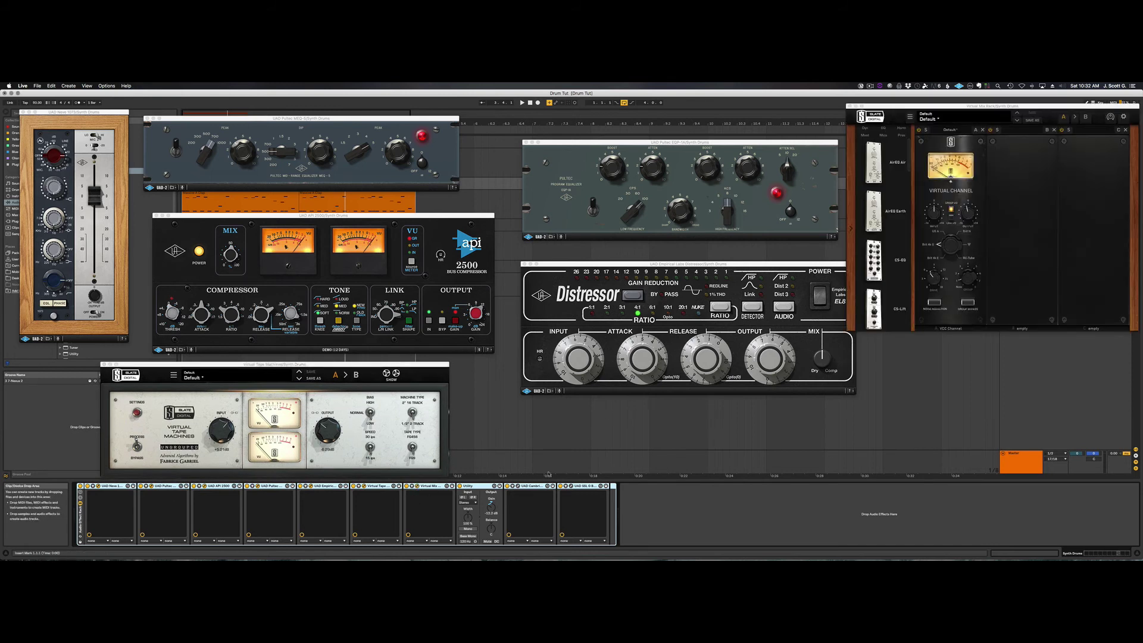
{"action": "left_click", "coordinate": [517, 486]}
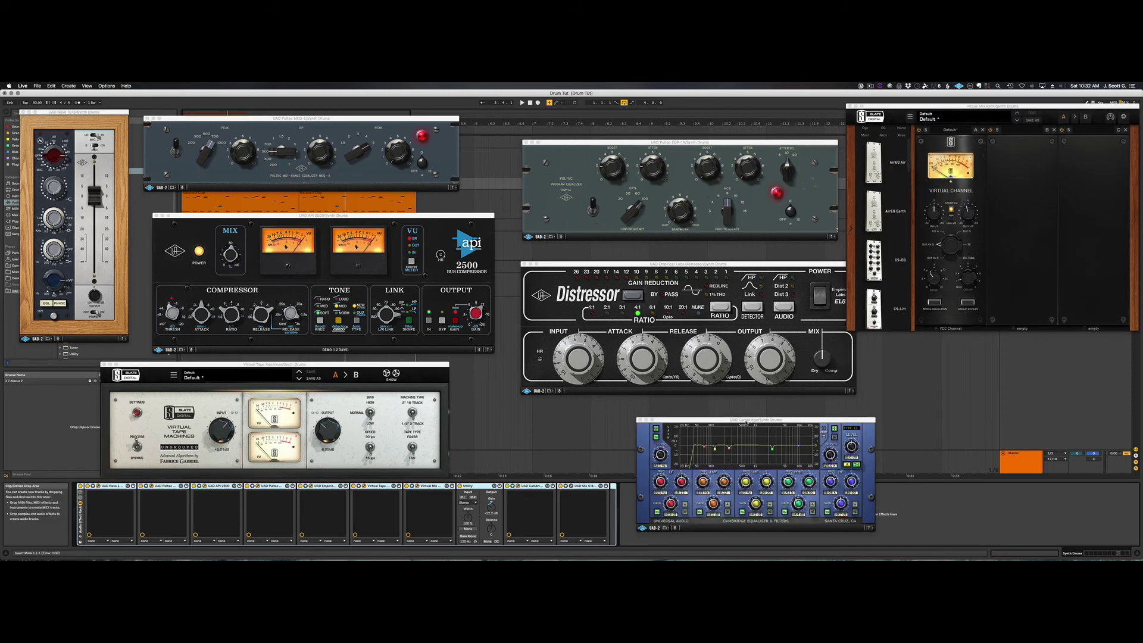
{"action": "left_click_drag", "start_coordinate": [747, 419], "coordinate": [978, 374]}
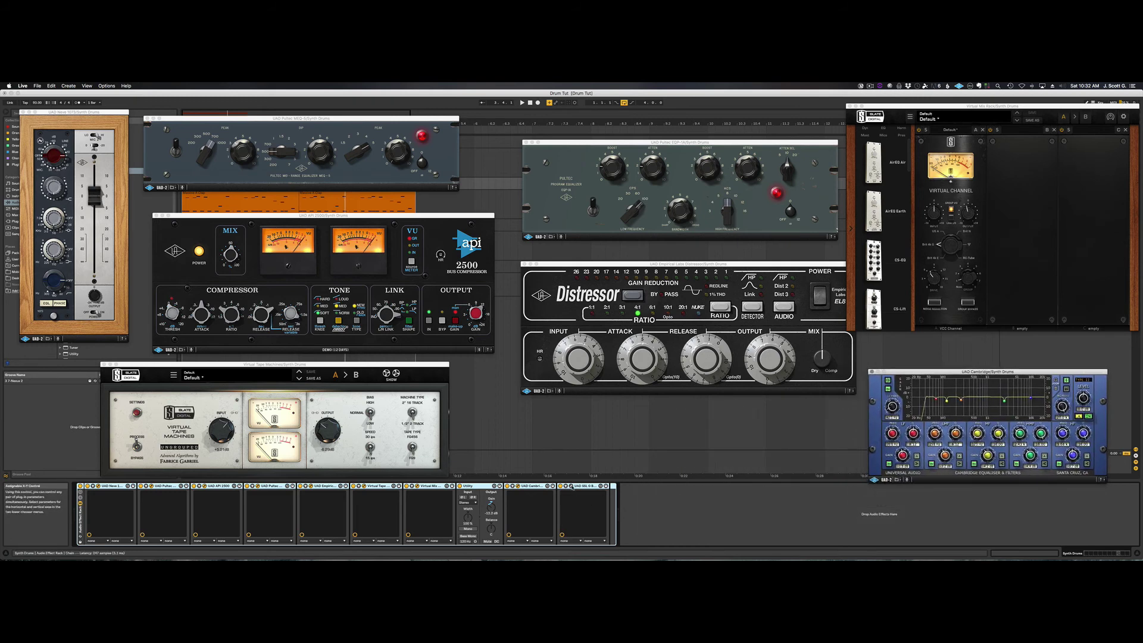
{"action": "left_click", "coordinate": [571, 486]}
{"action": "left_click_drag", "start_coordinate": [963, 298], "coordinate": [1049, 139]}
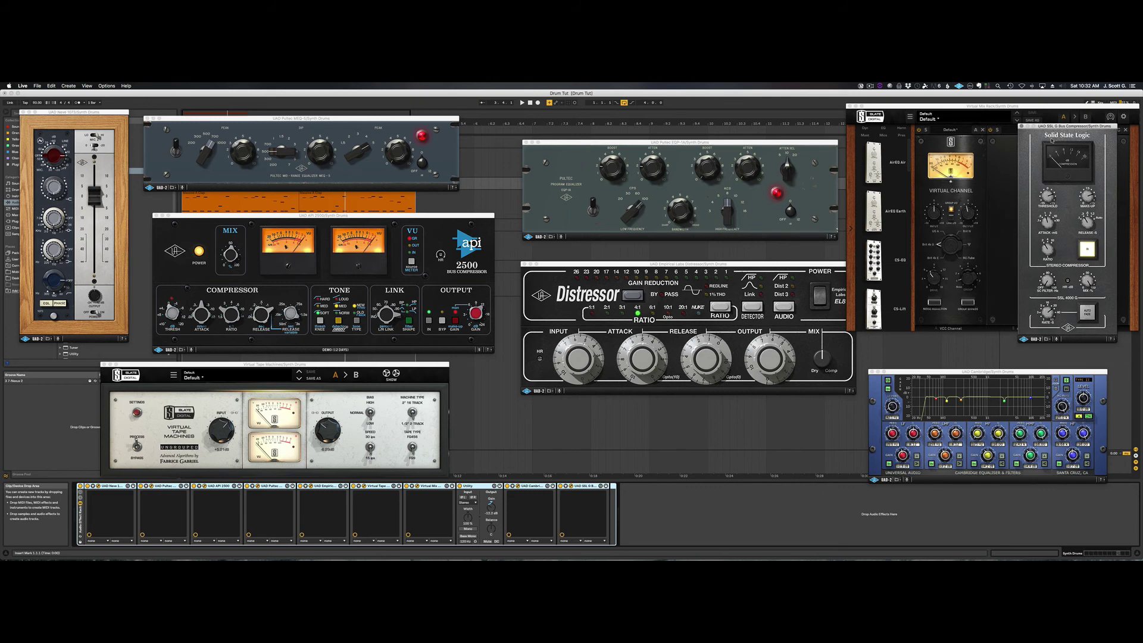
Play the loop with the whole Synth Drums chain on display, and close all nine plug-in windows after stopping playback
{"action": "key", "text": "space"}
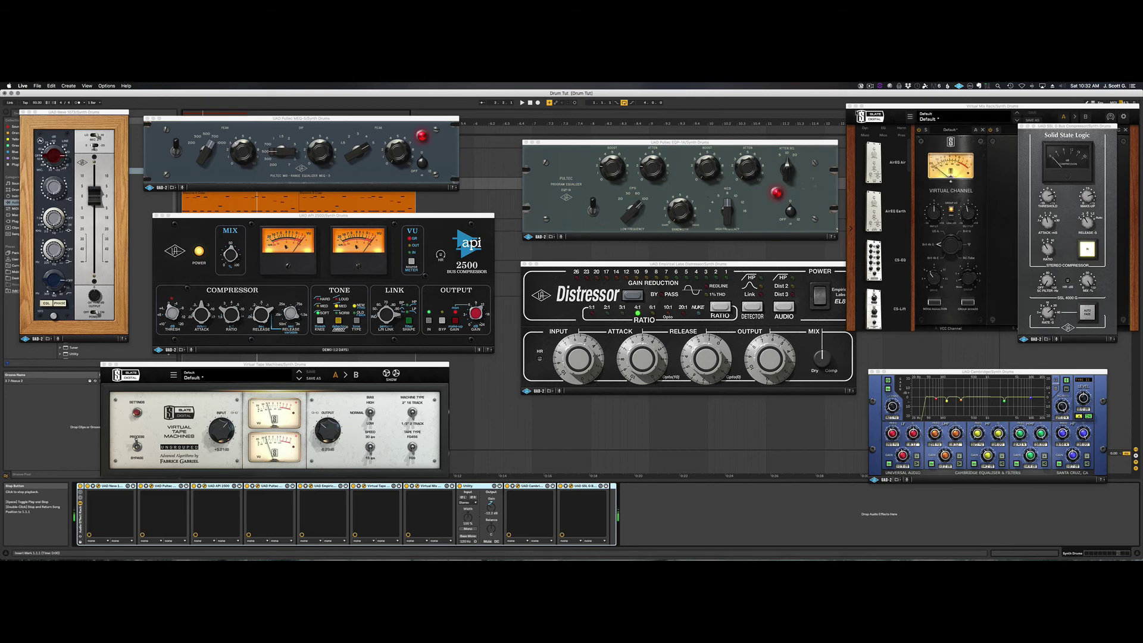
{"action": "left_click", "coordinate": [852, 107]}
{"action": "left_click", "coordinate": [850, 106]}
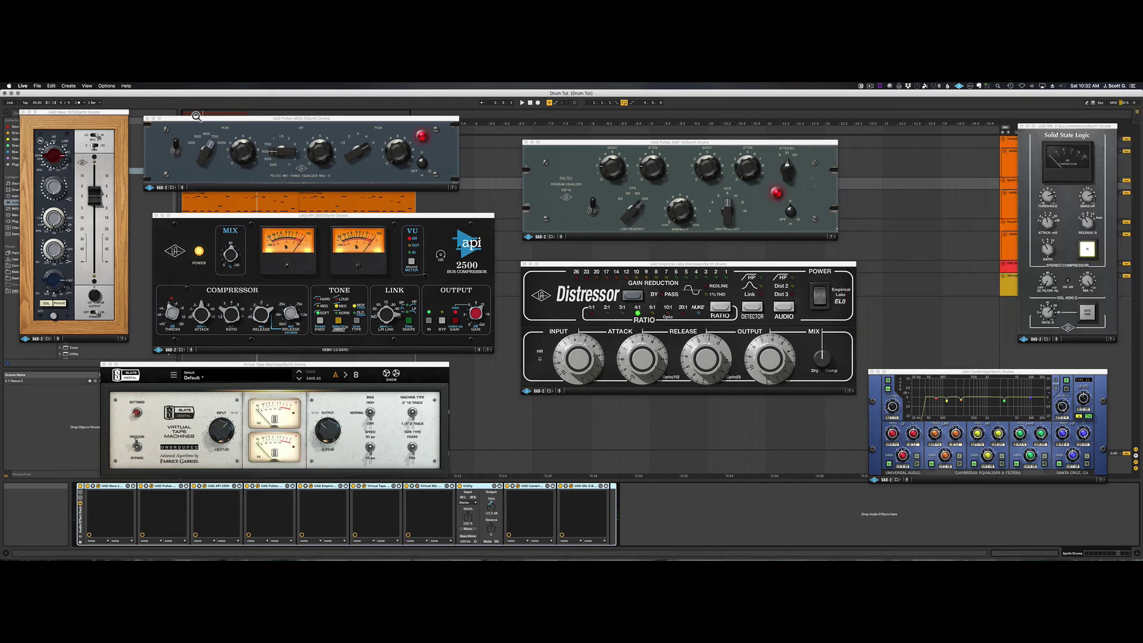
{"action": "left_click", "coordinate": [24, 112]}
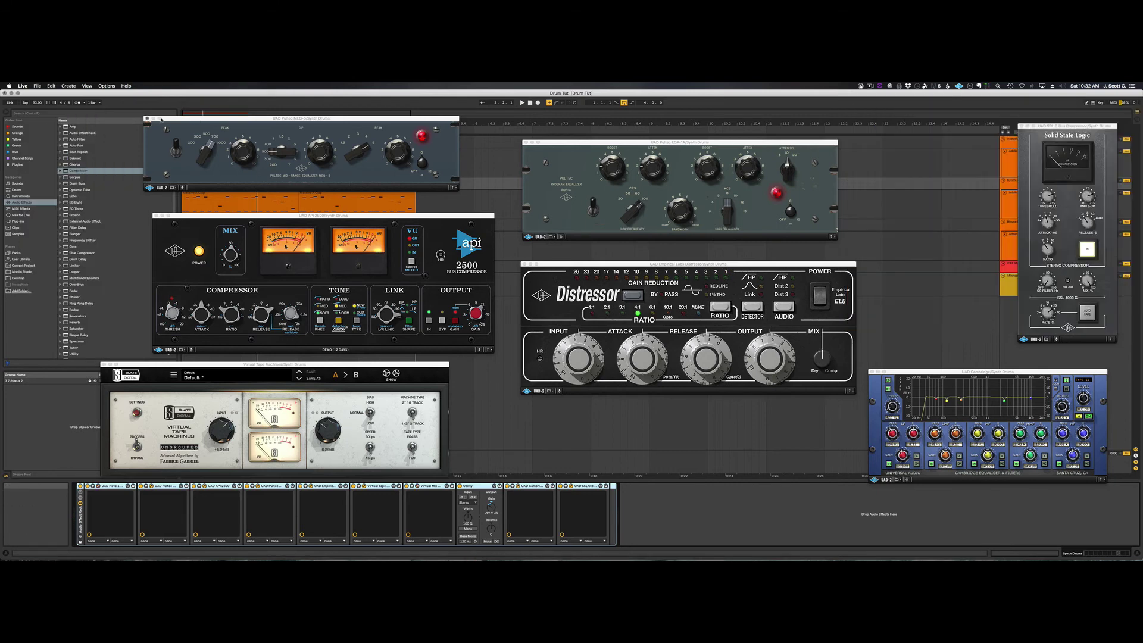
{"action": "left_click", "coordinate": [147, 118]}
{"action": "left_click", "coordinate": [155, 215]}
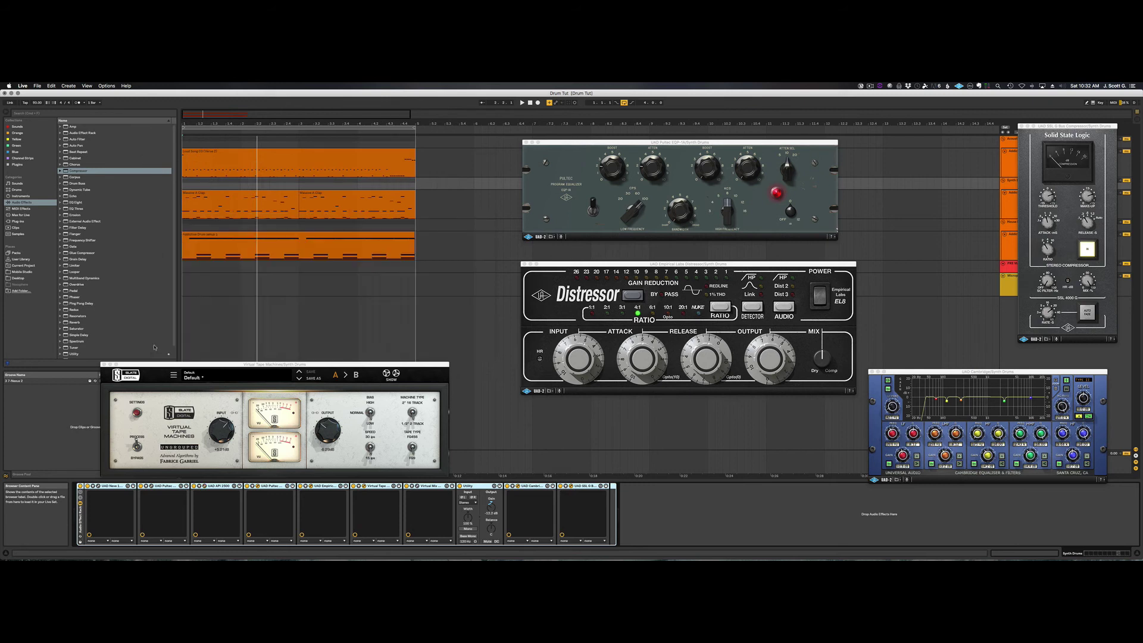
{"action": "left_click", "coordinate": [105, 364]}
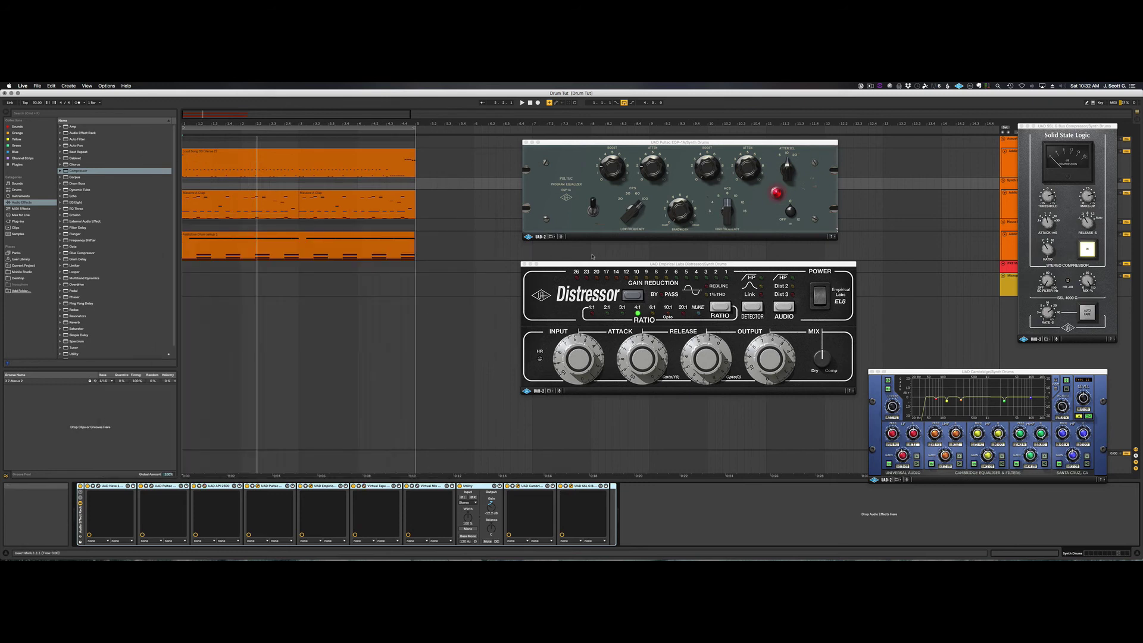
{"action": "left_click", "coordinate": [524, 263]}
{"action": "left_click", "coordinate": [525, 142]}
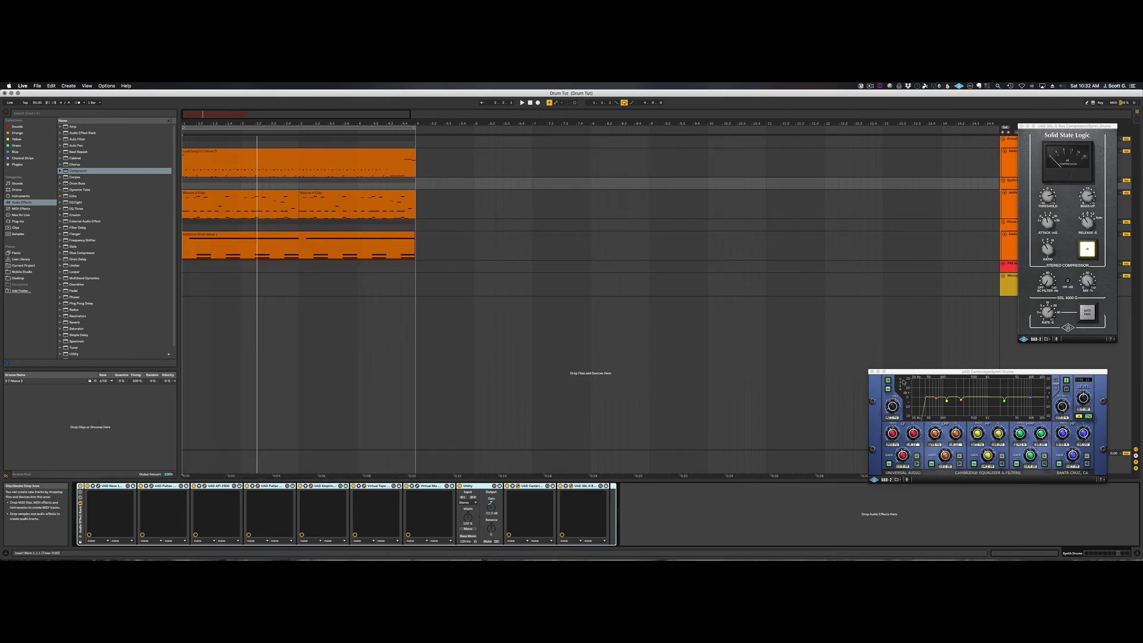
{"action": "left_click", "coordinate": [872, 373]}
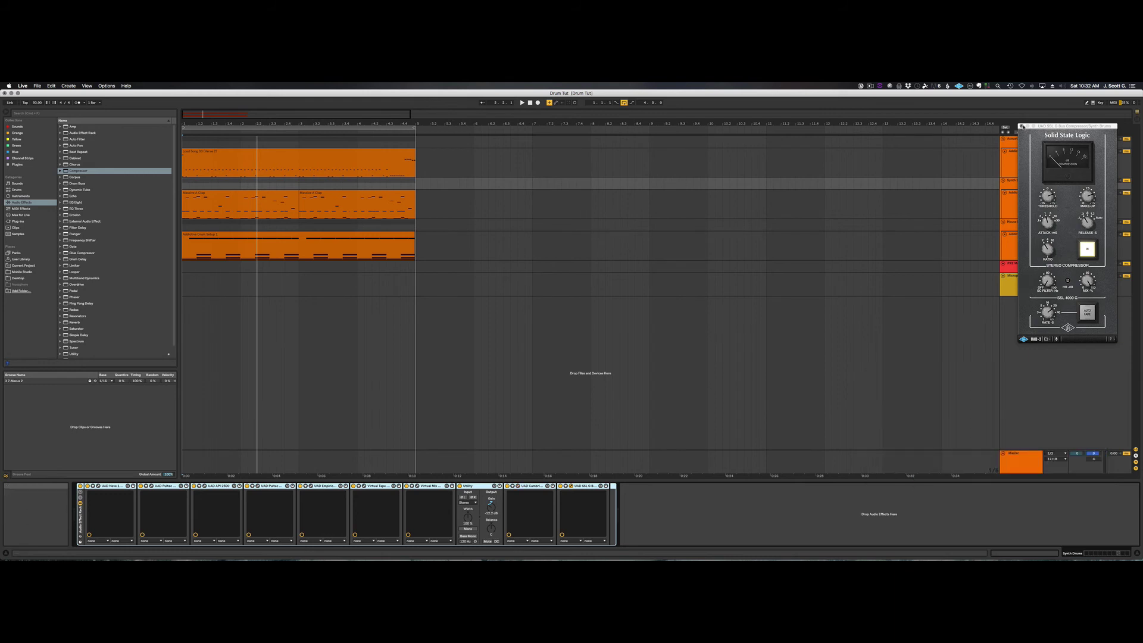
{"action": "left_click", "coordinate": [1021, 126]}
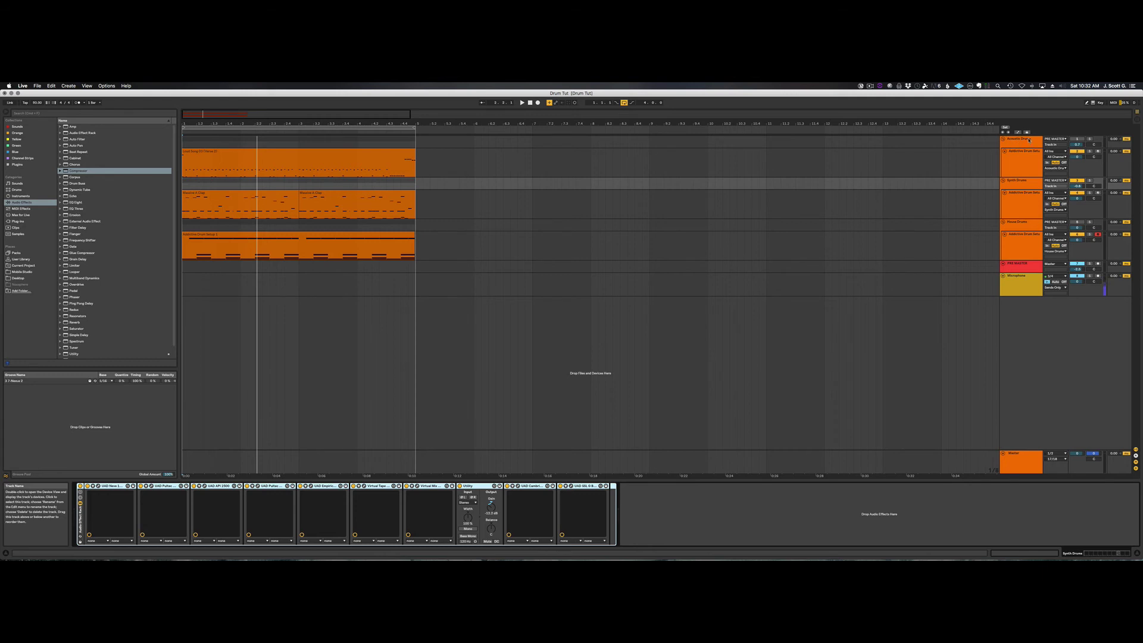
Mute the Synth Drums group and raise the project tempo
{"action": "left_click", "coordinate": [1079, 181]}
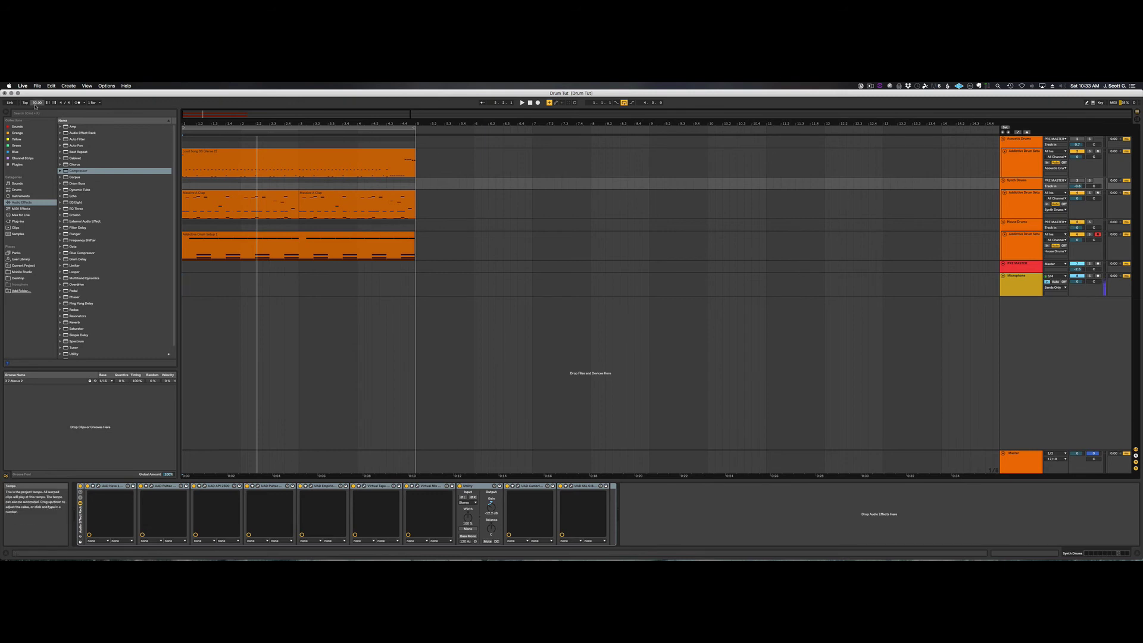
{"action": "left_click_drag", "start_coordinate": [37, 102], "coordinate": [37, 90]}
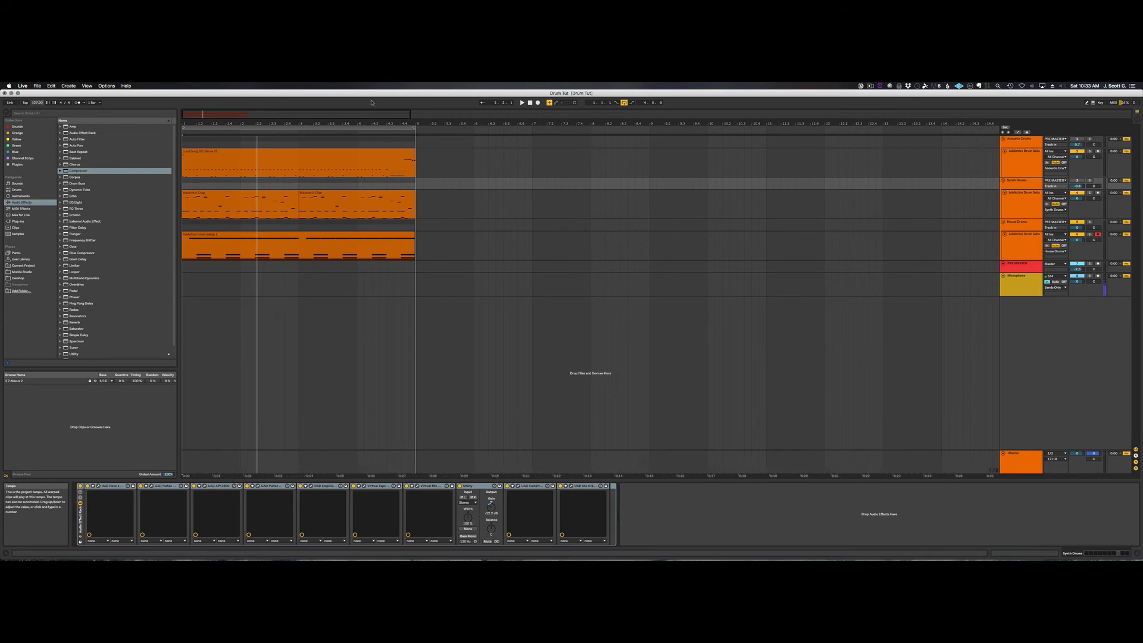
Select the House Drums group and play its loop
{"action": "key", "text": "Down"}
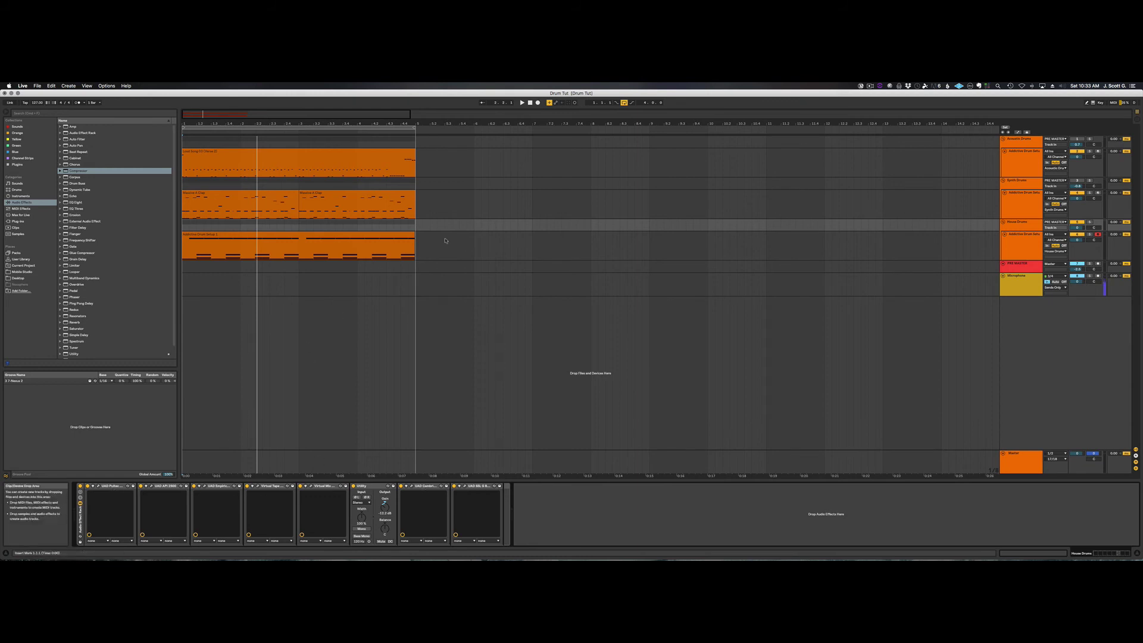
{"action": "left_click", "coordinate": [293, 411]}
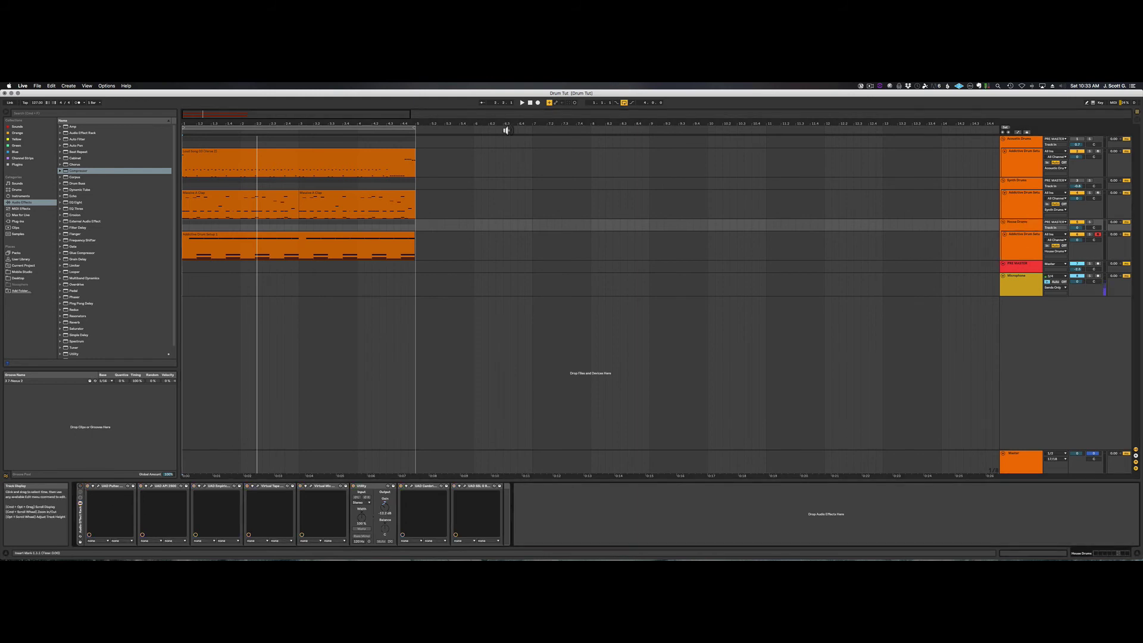
{"action": "left_click", "coordinate": [522, 102]}
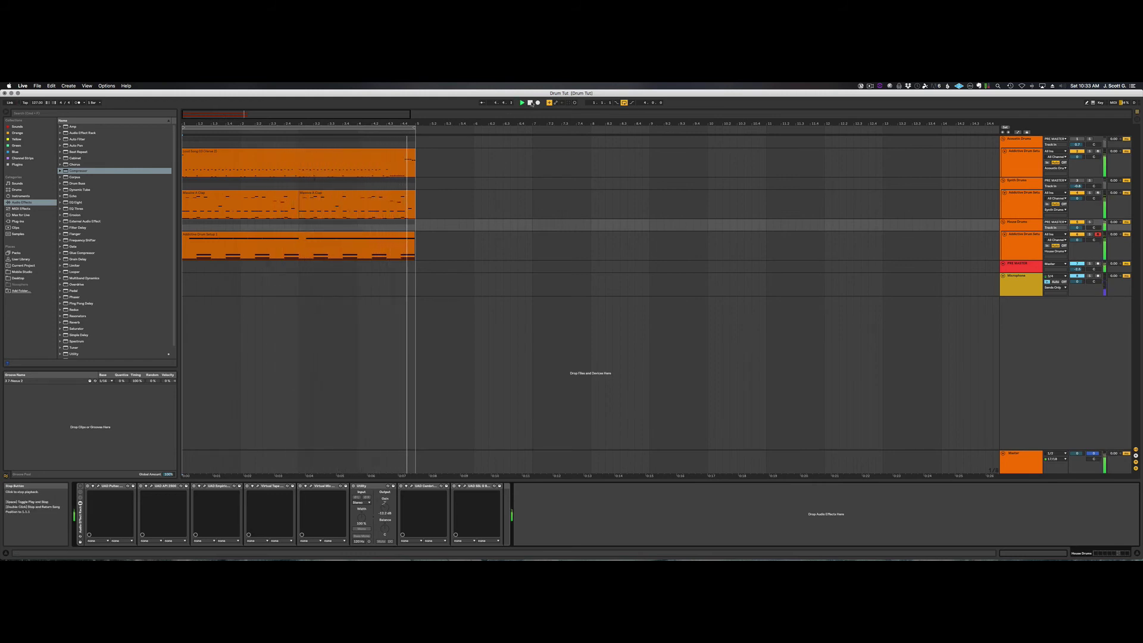
Display the Battery instrument on the track inside House Drums and audition the loop before returning to the group's effect chain
{"action": "left_click", "coordinate": [1035, 248]}
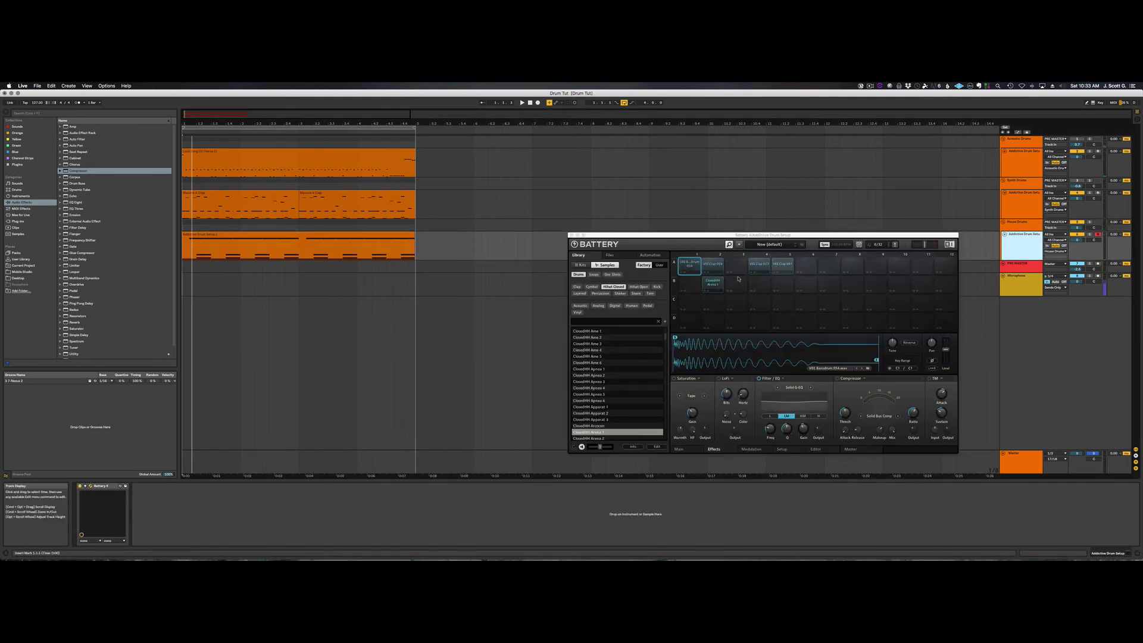
{"action": "left_click", "coordinate": [522, 103]}
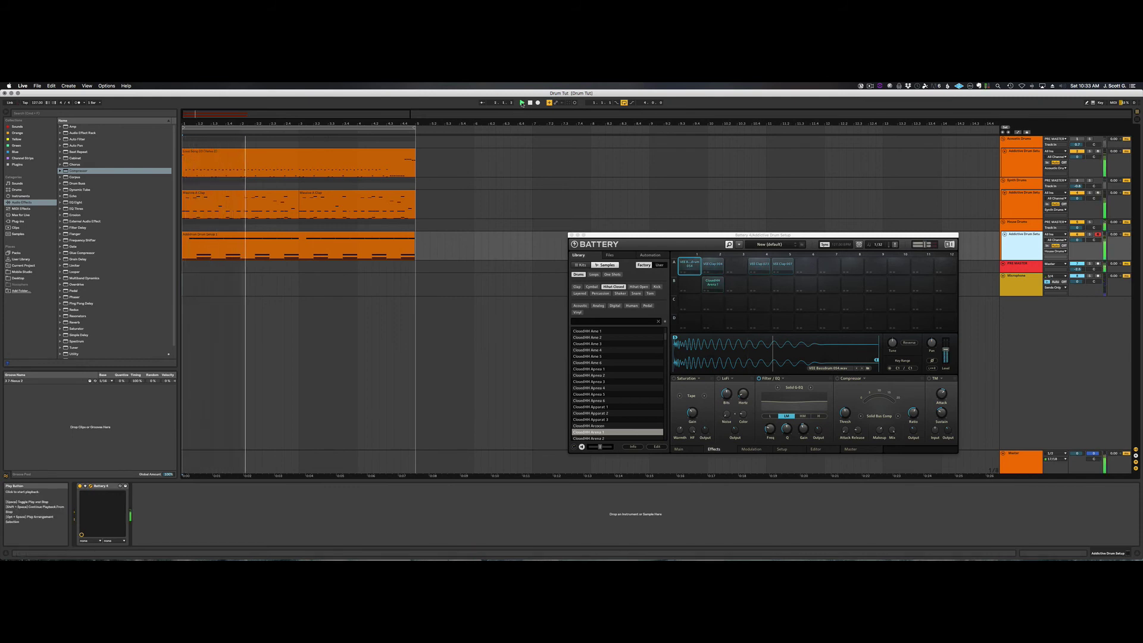
{"action": "left_click", "coordinate": [1039, 223]}
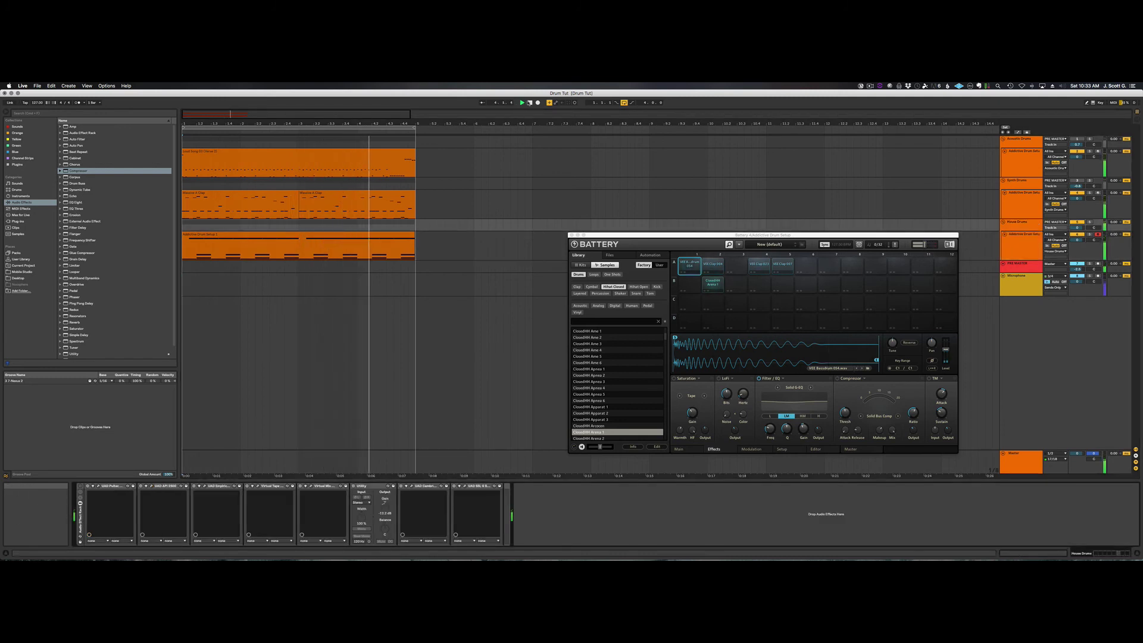
{"action": "left_click", "coordinate": [529, 103]}
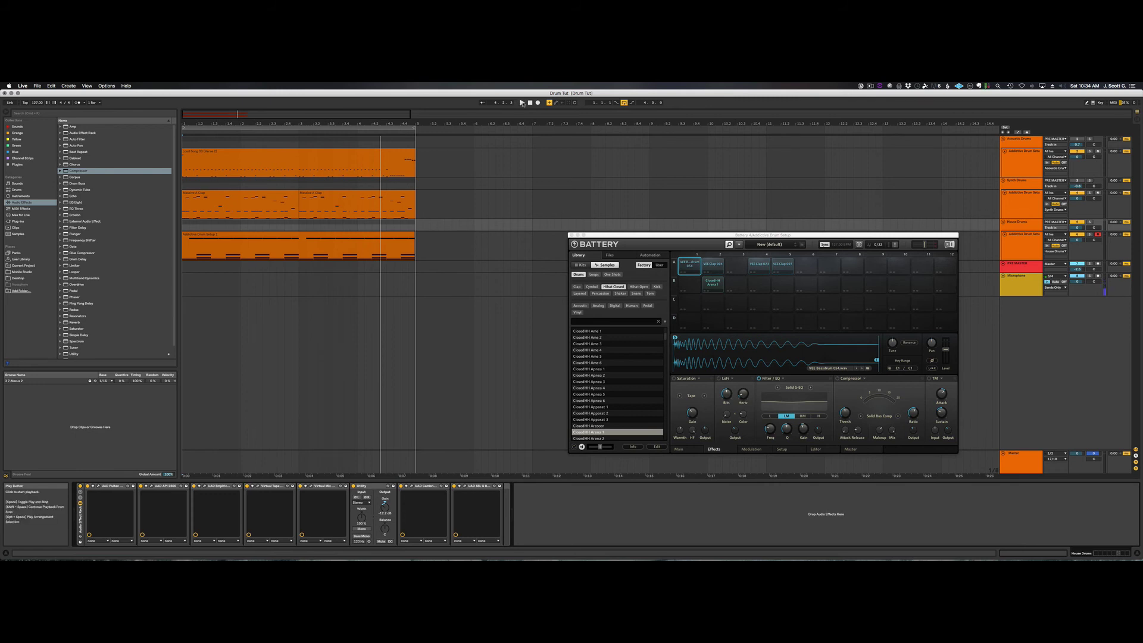
{"action": "left_click", "coordinate": [522, 103]}
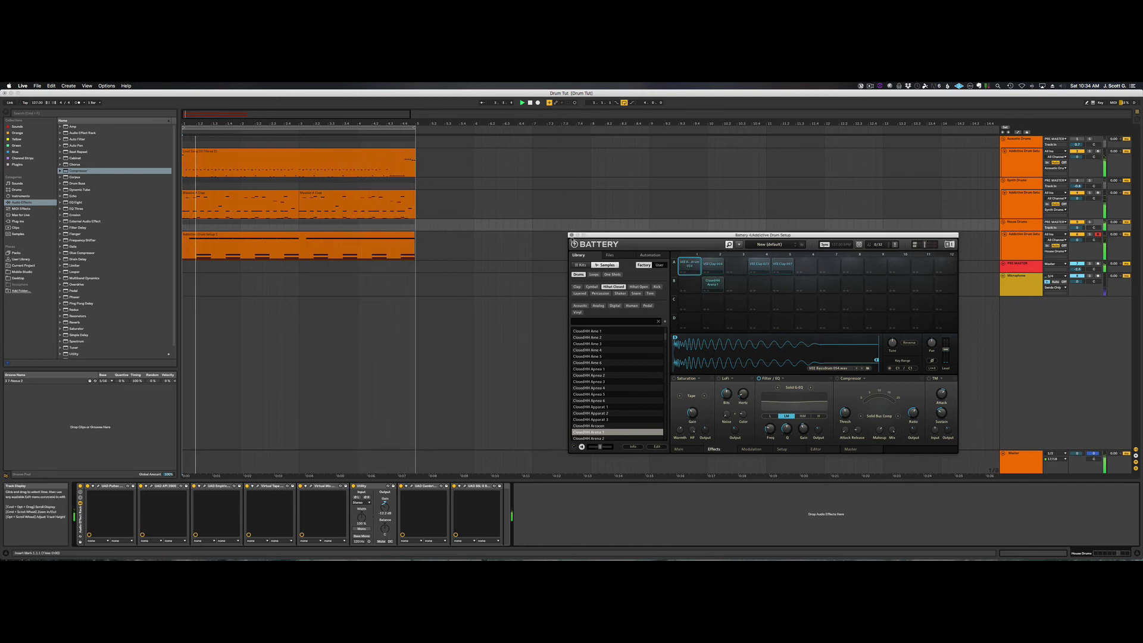
Hide the Battery window and open the House Drums chain's Pultec MEQ-5, API 2500, Distressor and Virtual Tape Machines windows during playback
{"action": "key", "text": "super+alt+p"}
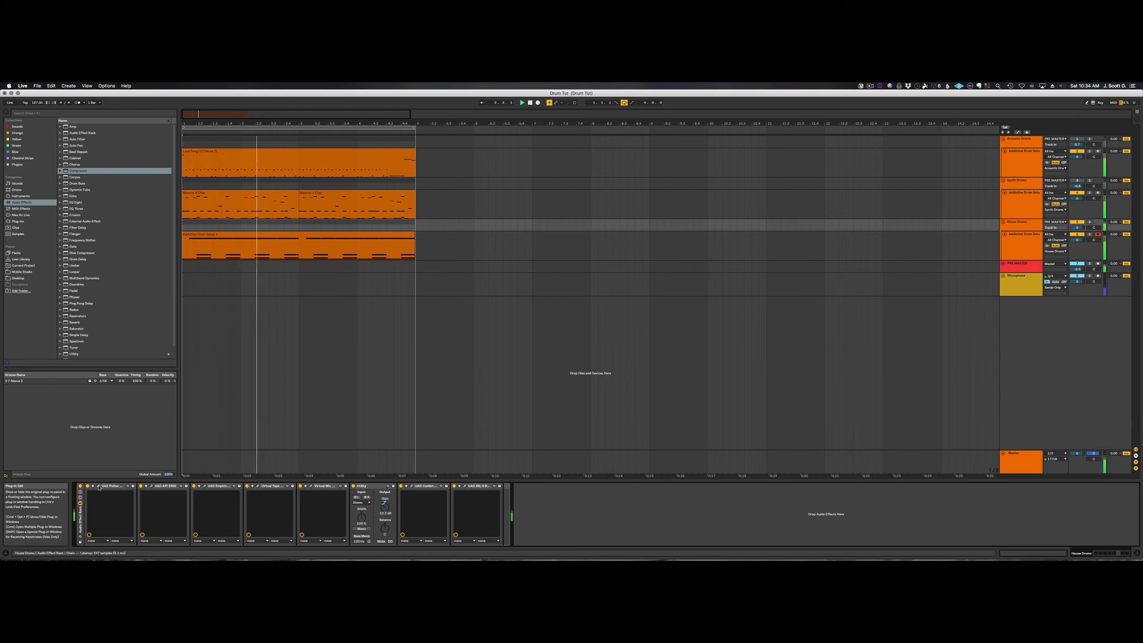
{"action": "left_click", "coordinate": [99, 486]}
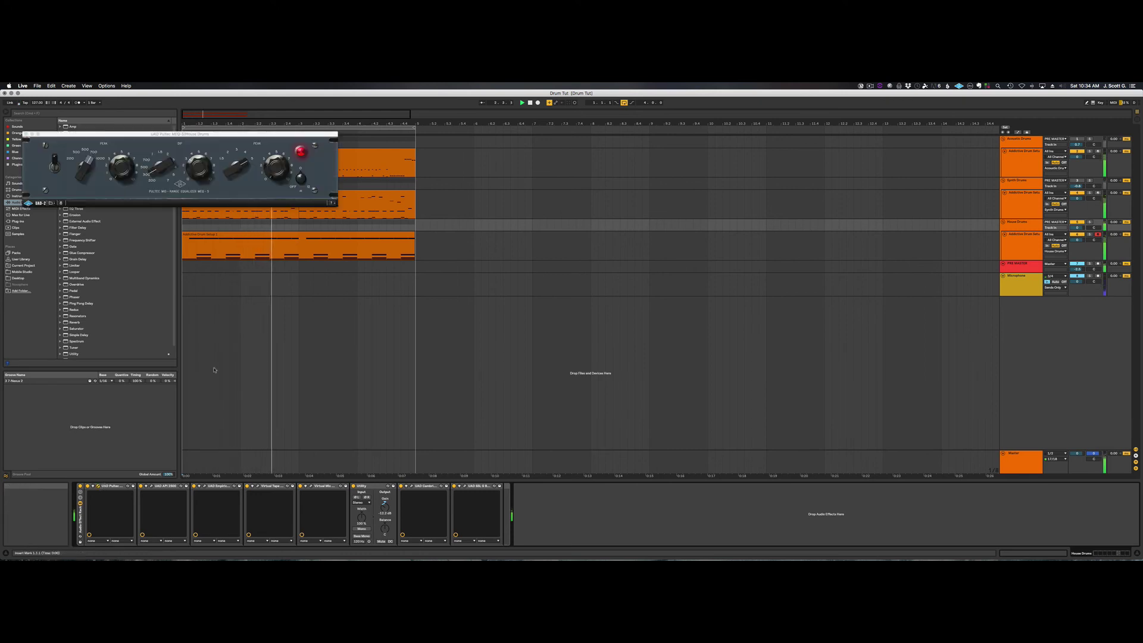
{"action": "left_click", "coordinate": [151, 485]}
{"action": "left_click", "coordinate": [204, 486]}
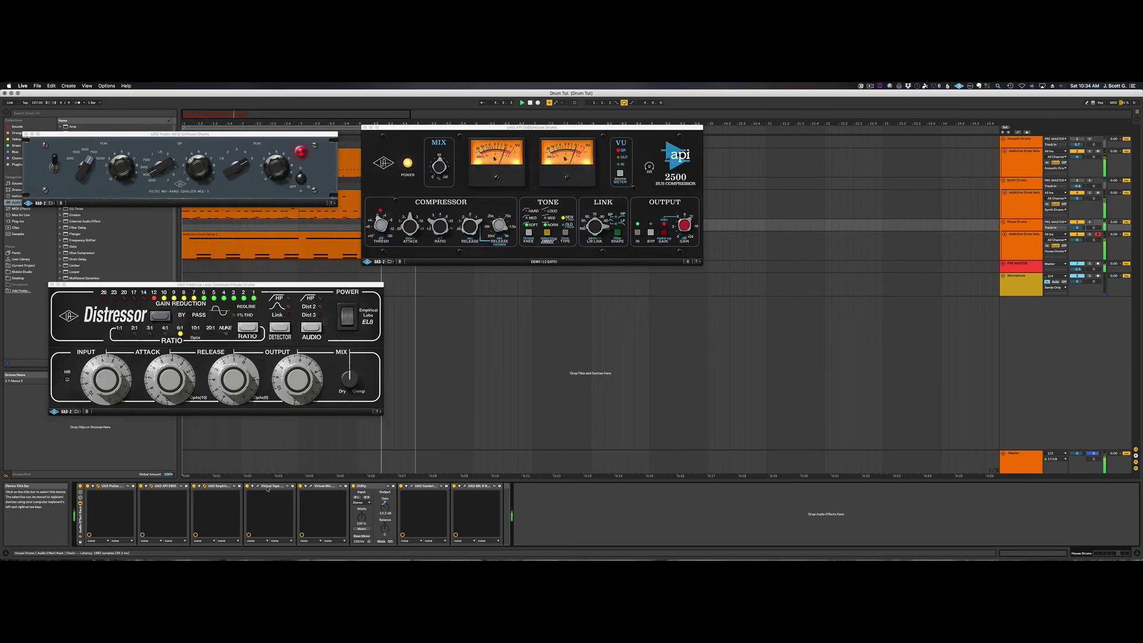
{"action": "left_click", "coordinate": [257, 485]}
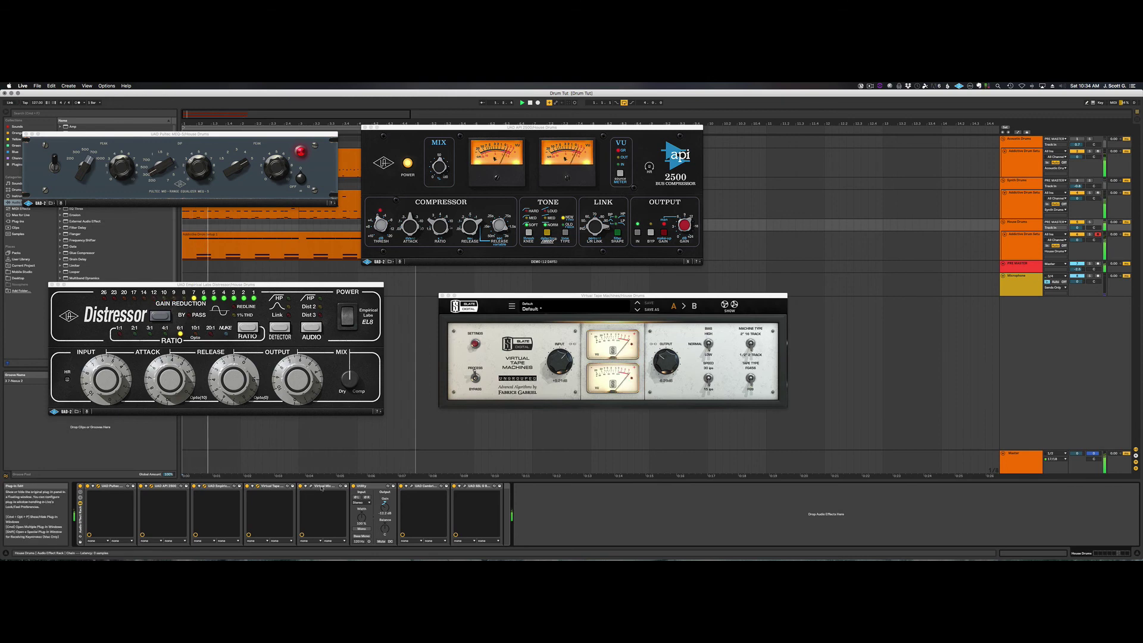
Open the House Drums Virtual Mix Rack, Cambridge EQ and SSL G Bus Compressor windows and arrange them clear of the other plug-ins
{"action": "left_click", "coordinate": [311, 485]}
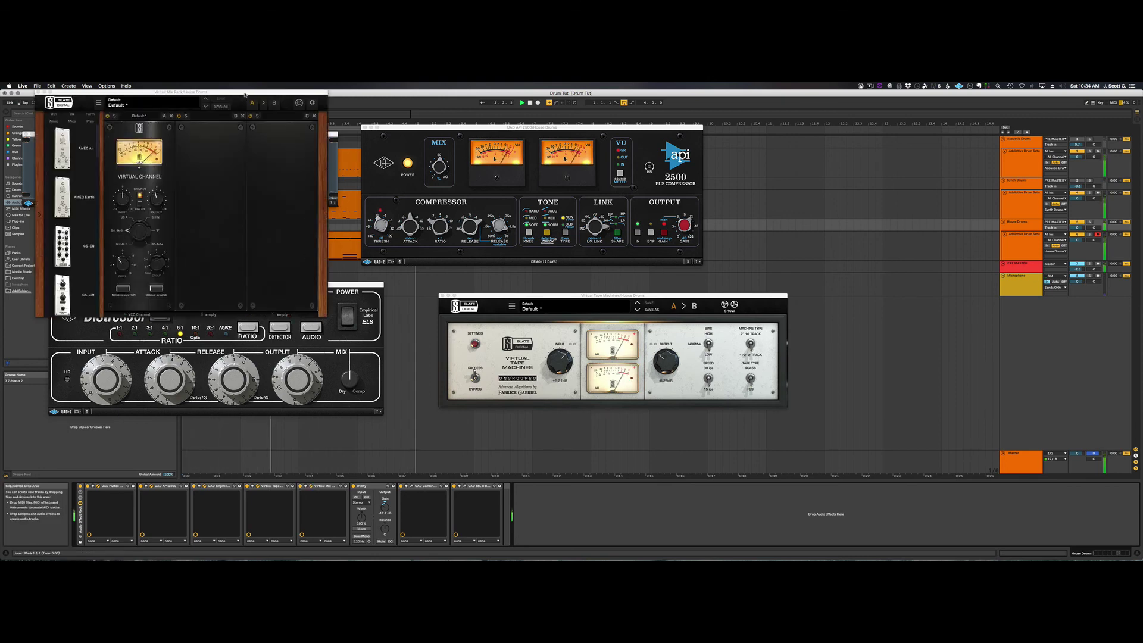
{"action": "left_click_drag", "start_coordinate": [245, 92], "coordinate": [972, 116]}
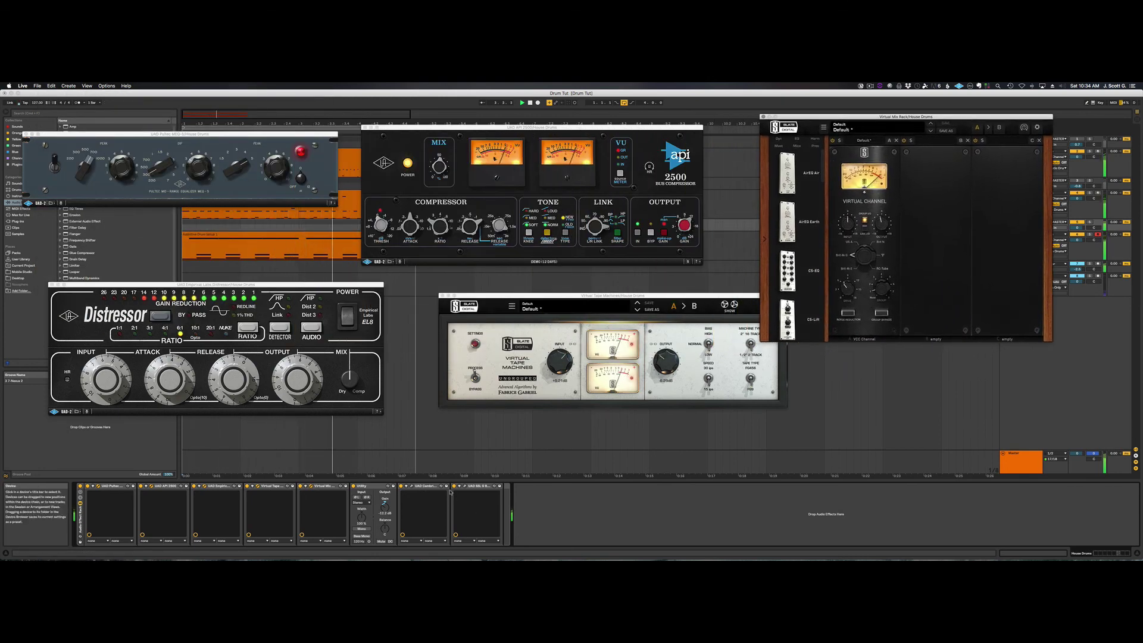
{"action": "left_click", "coordinate": [411, 486]}
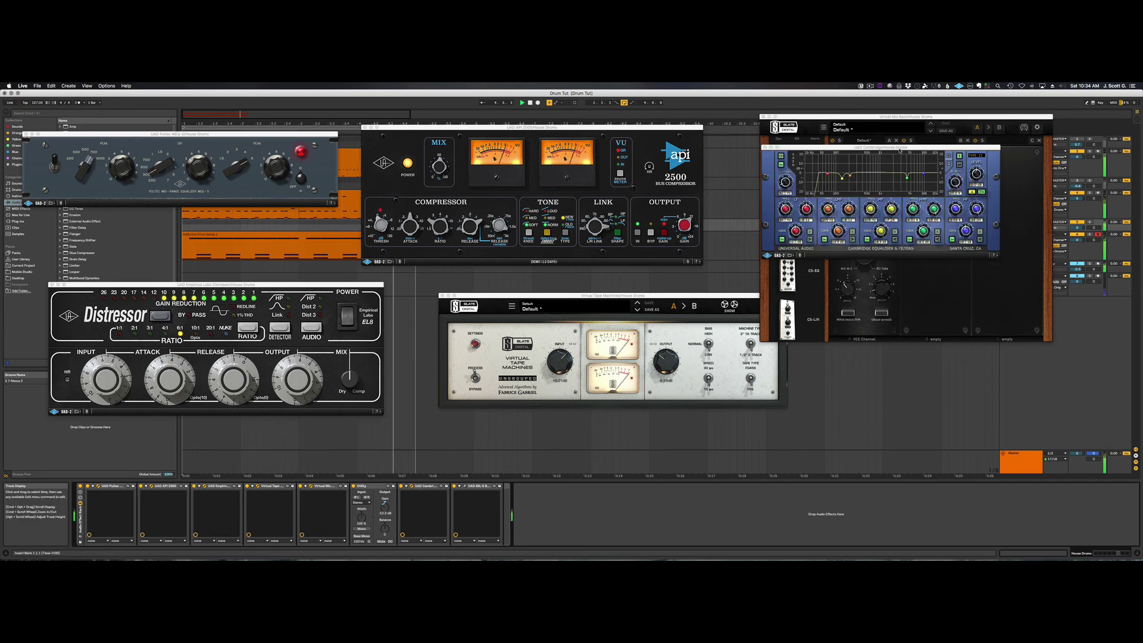
{"action": "left_click_drag", "start_coordinate": [881, 147], "coordinate": [689, 423]}
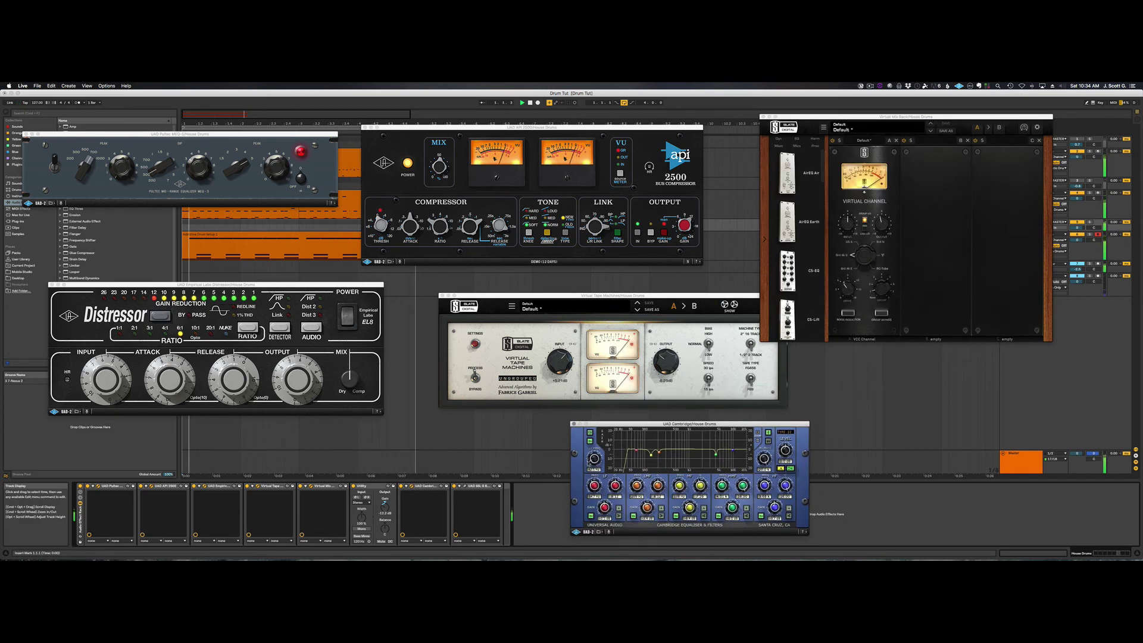
{"action": "left_click", "coordinate": [464, 485]}
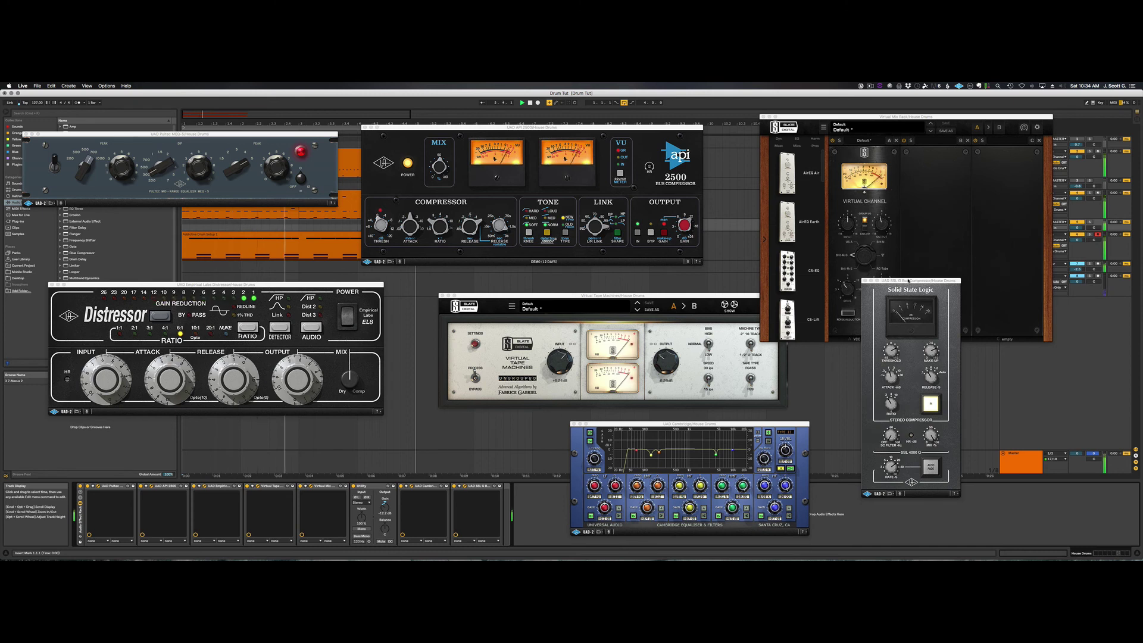
{"action": "left_click_drag", "start_coordinate": [900, 281], "coordinate": [1052, 304]}
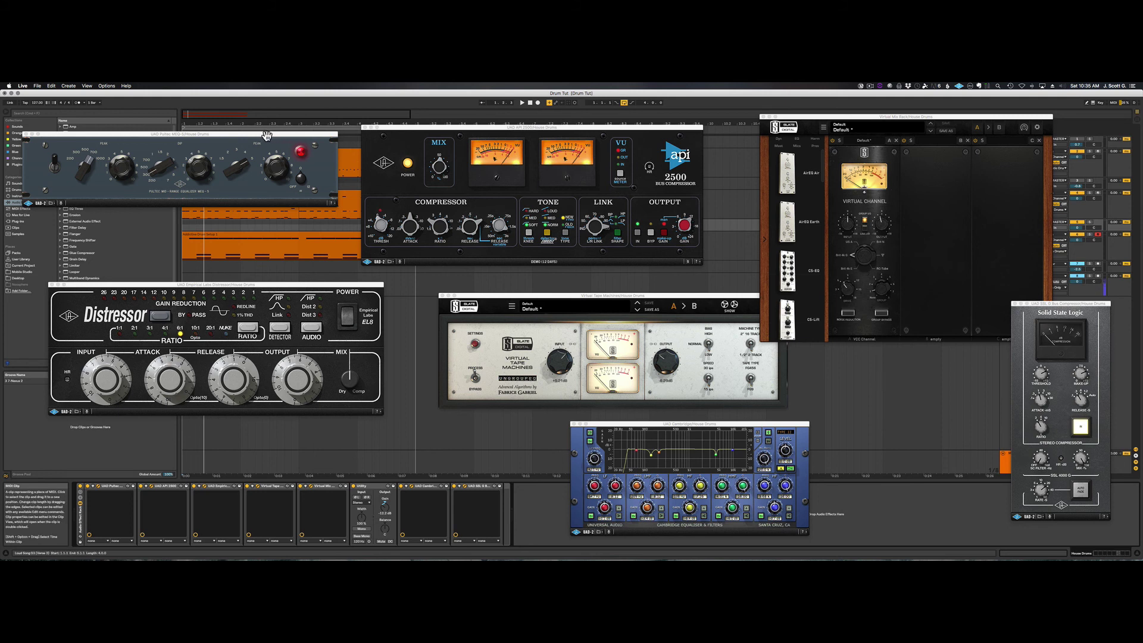
Shift the Pultec MEQ-5 window slightly lower and highlight the Pultec, API 2500, SSL and Distressor devices in the House Drums chain
{"action": "left_click_drag", "start_coordinate": [268, 135], "coordinate": [274, 153]}
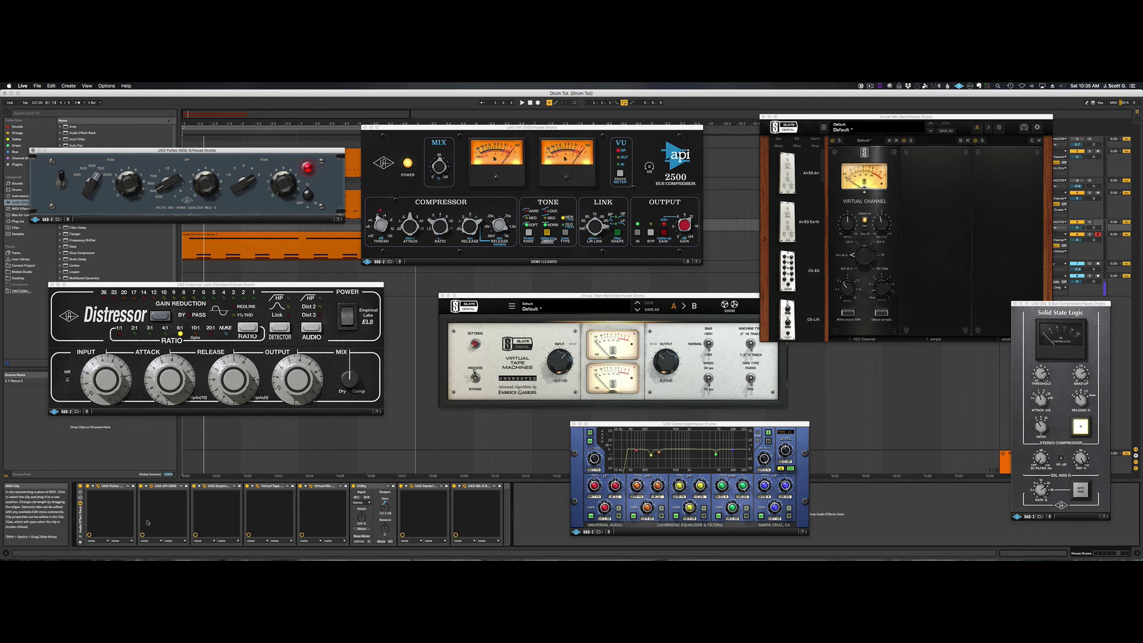
{"action": "left_click", "coordinate": [113, 487]}
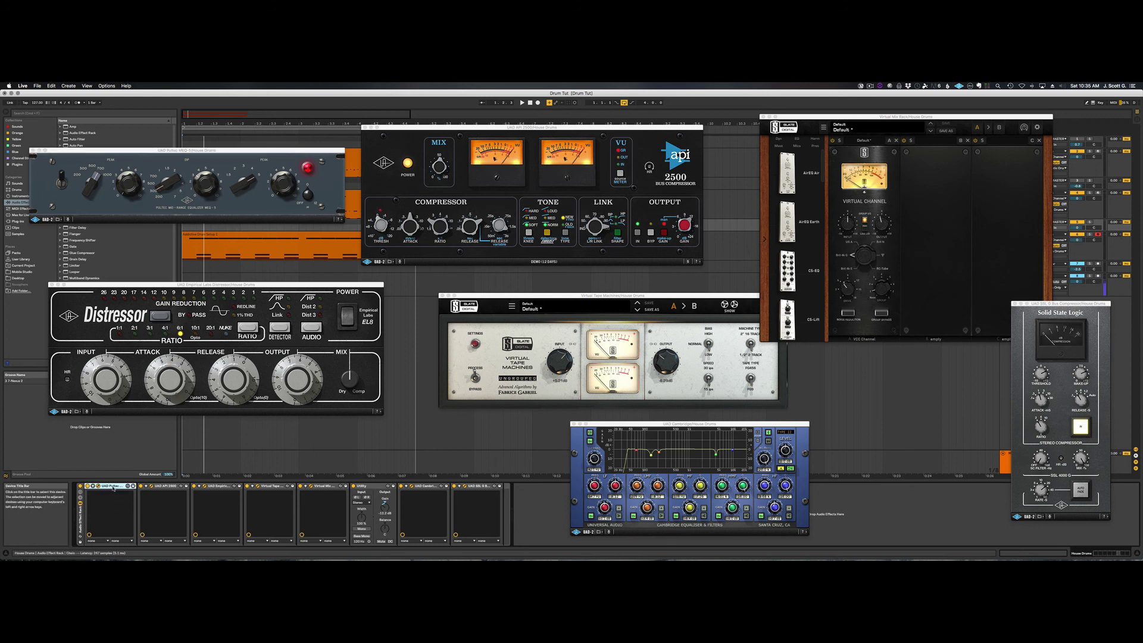
{"action": "left_click", "coordinate": [166, 487]}
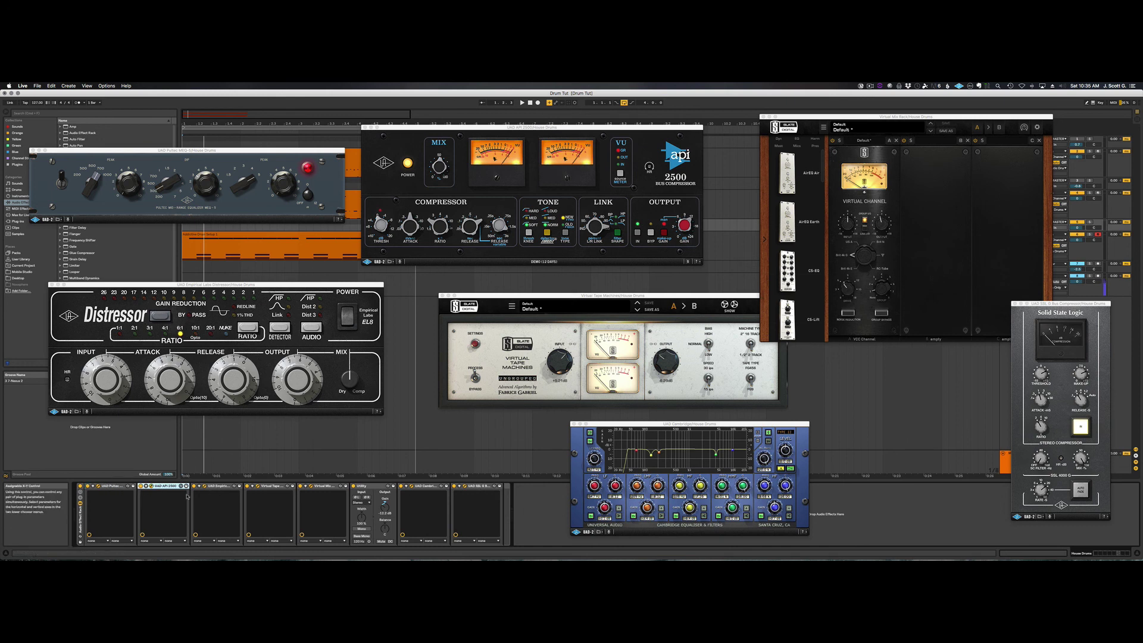
{"action": "left_click", "coordinate": [129, 491]}
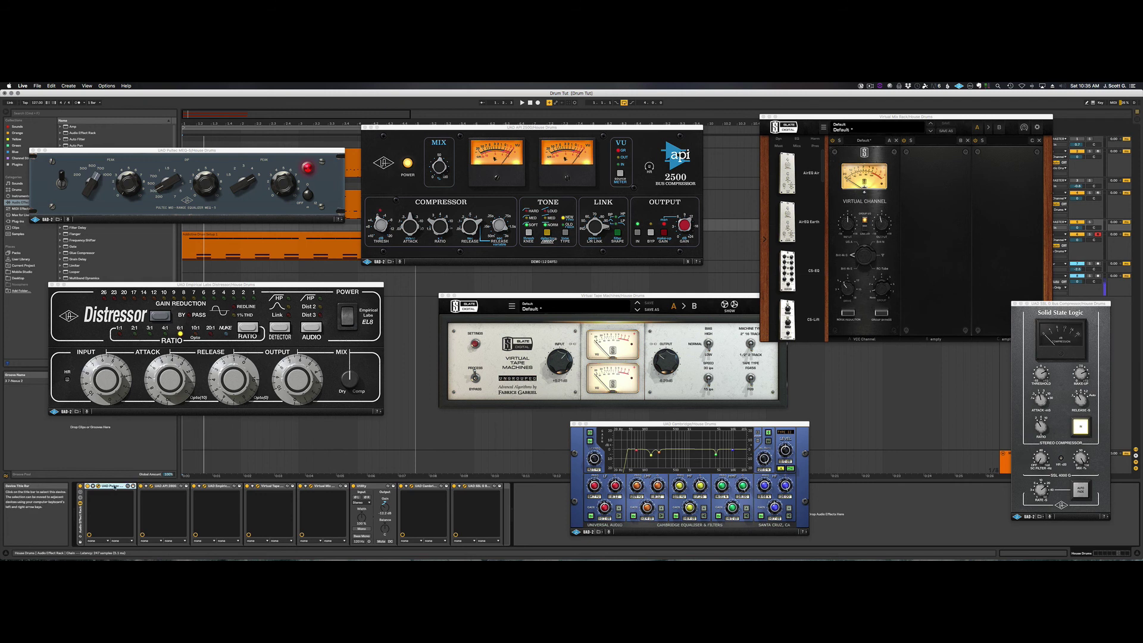
{"action": "left_click", "coordinate": [477, 487]}
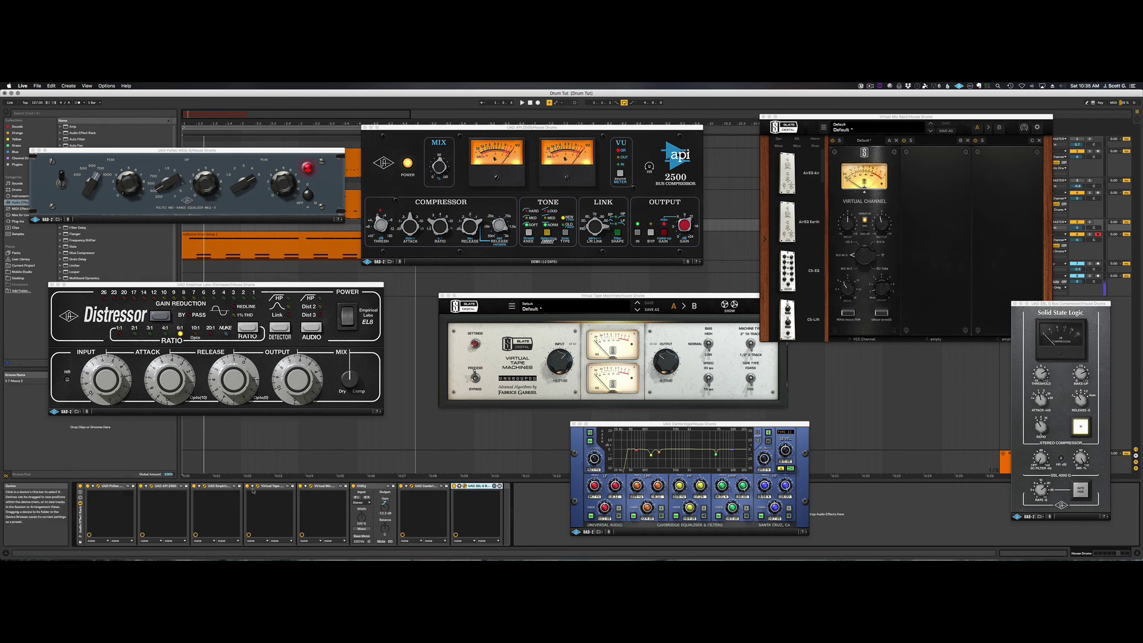
{"action": "left_click", "coordinate": [169, 487]}
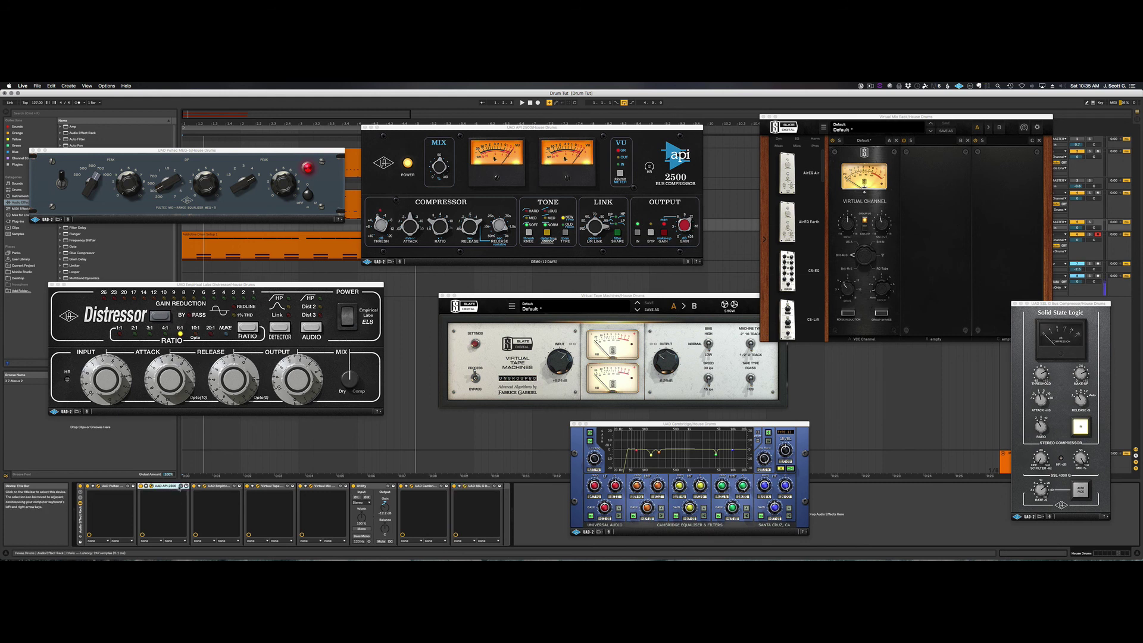
{"action": "left_click", "coordinate": [221, 487]}
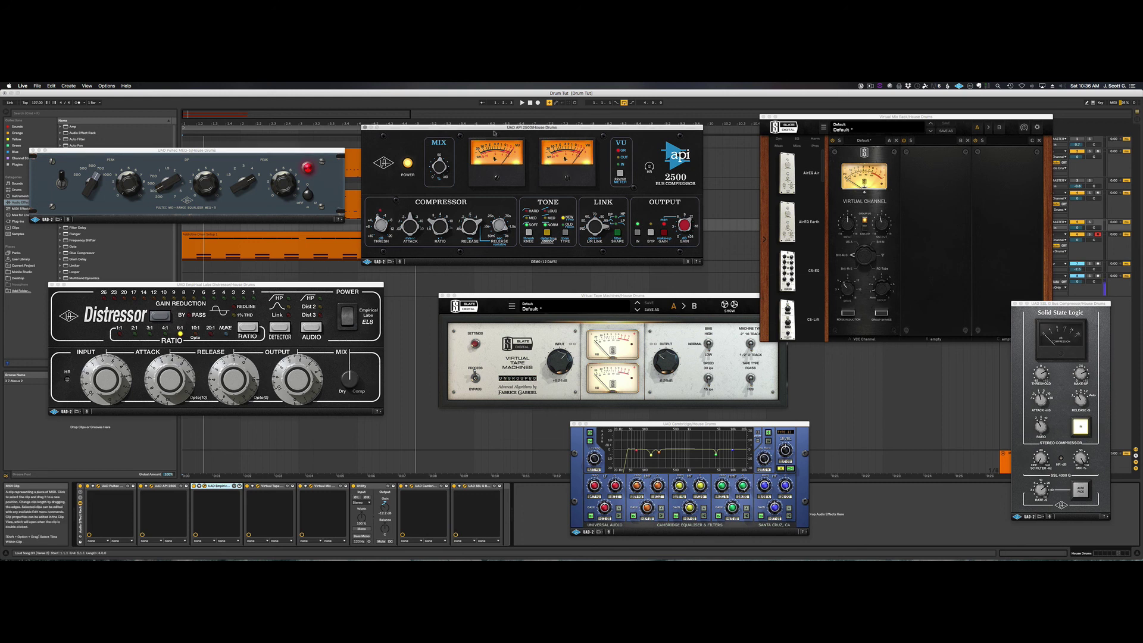
Bring the House Drums plug-in windows forward in turn, from Virtual Mix Rack to the SSL compressor, and nudge Virtual Tape Machines aside
{"action": "left_click", "coordinate": [902, 119]}
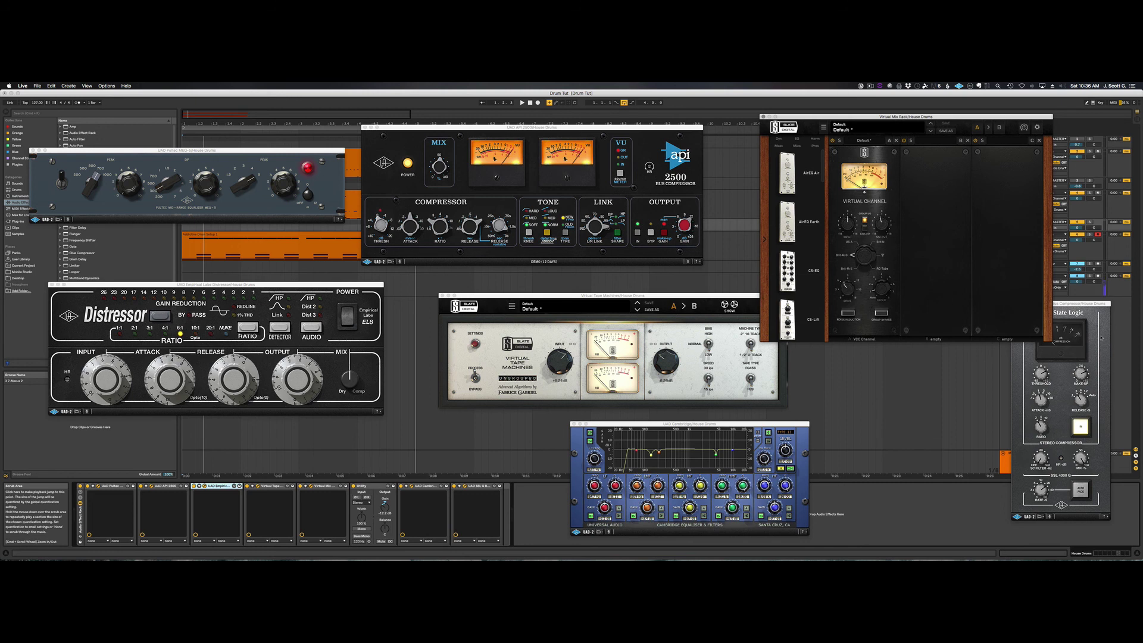
{"action": "left_click", "coordinate": [709, 425]}
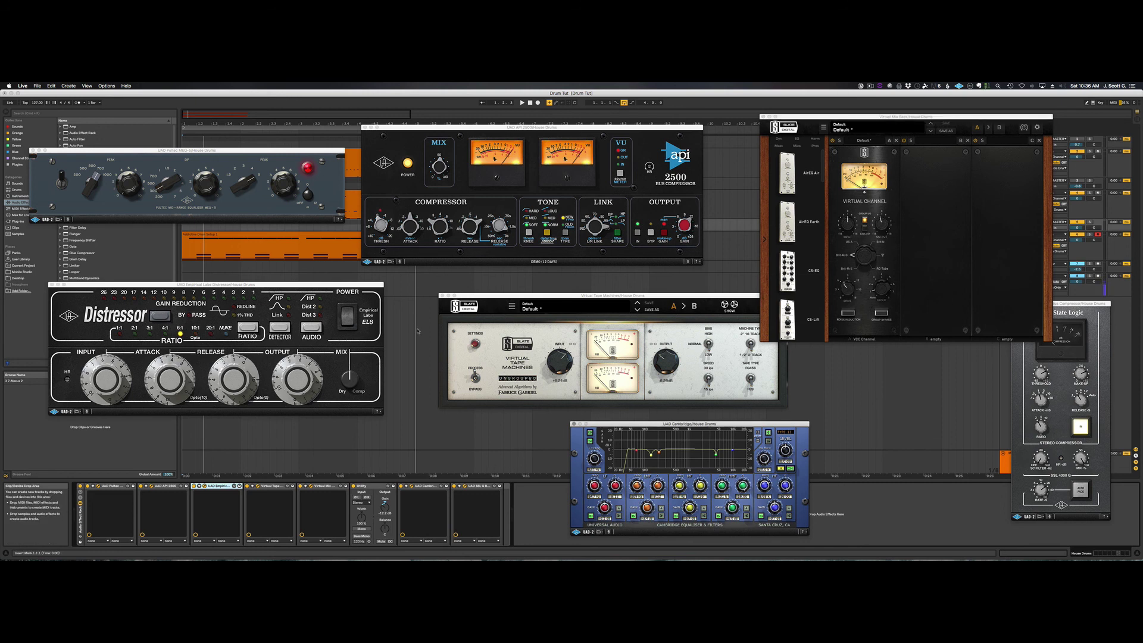
{"action": "left_click", "coordinate": [554, 299]}
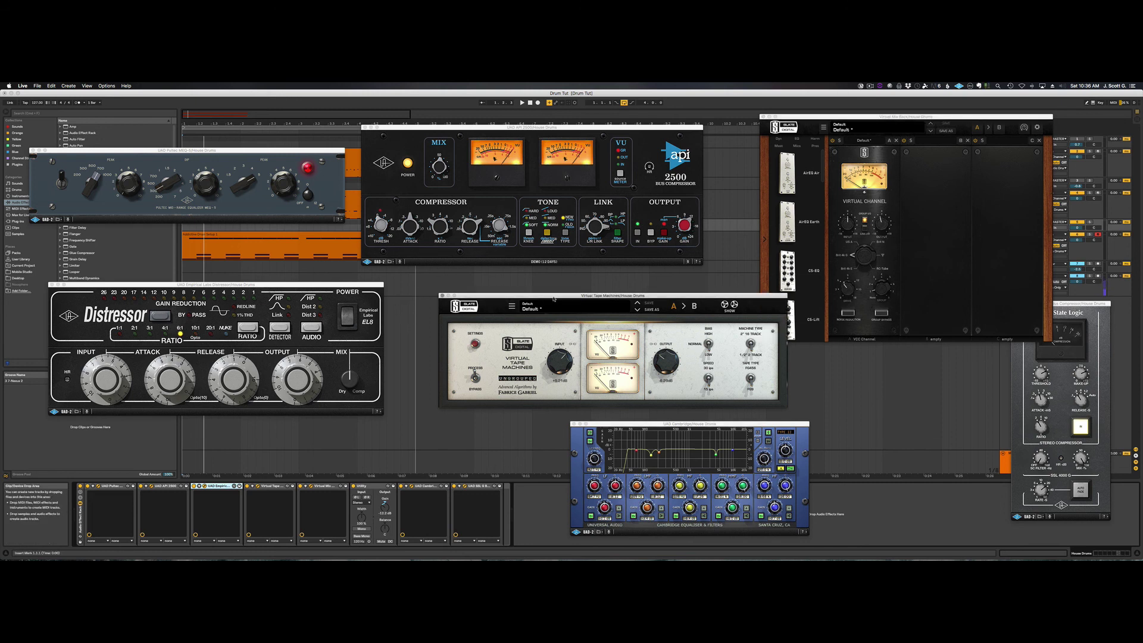
{"action": "left_click", "coordinate": [260, 153]}
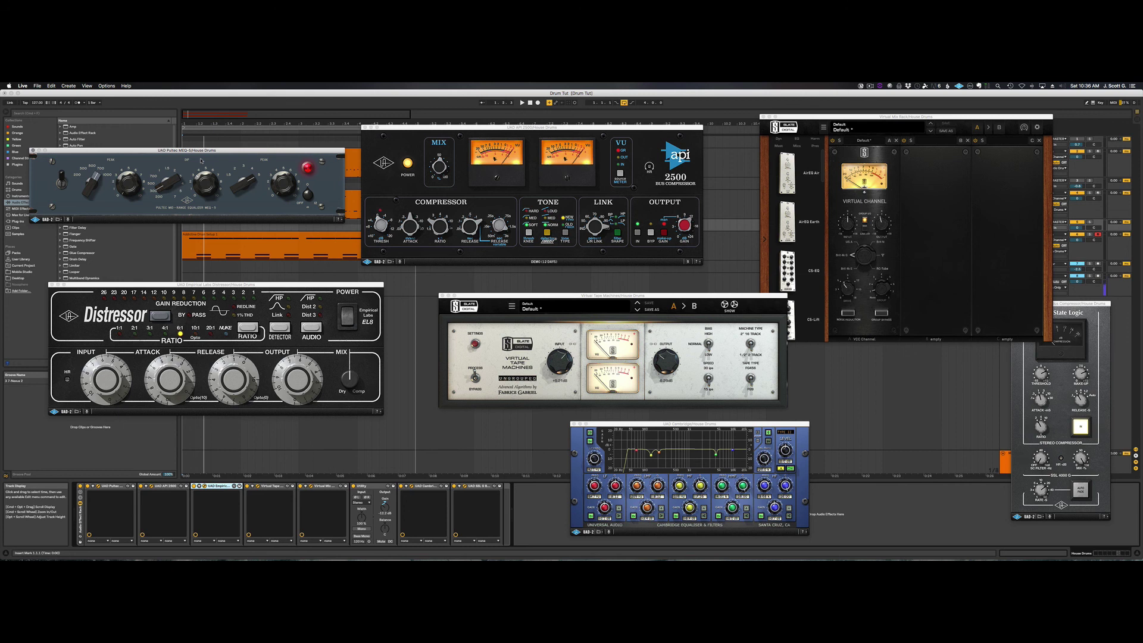
{"action": "left_click", "coordinate": [437, 153]}
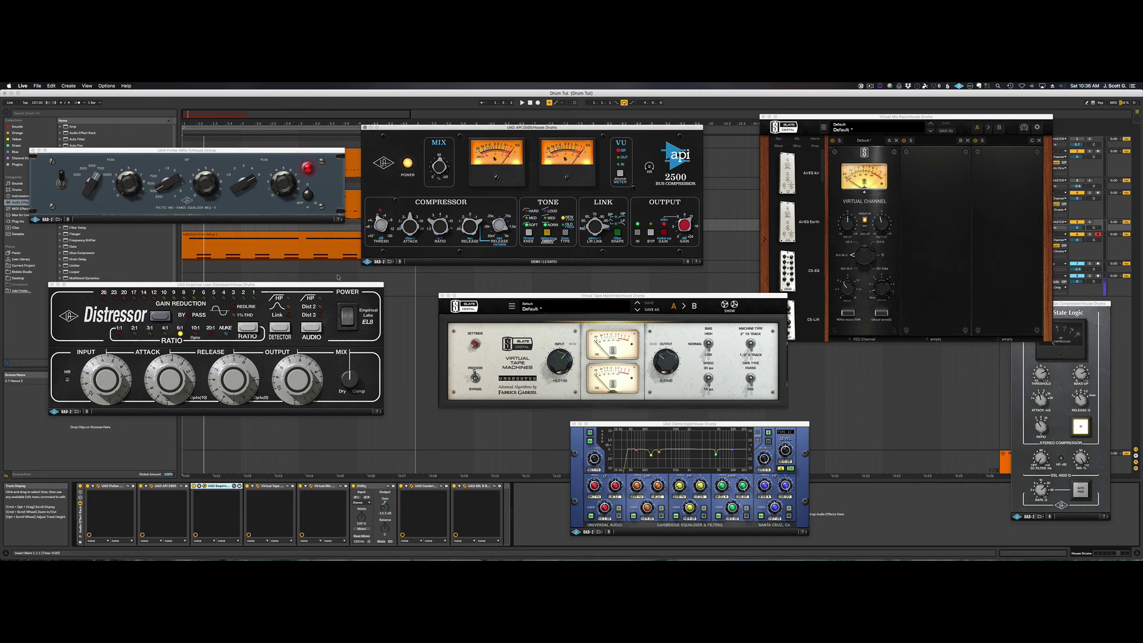
{"action": "left_click", "coordinate": [327, 287]}
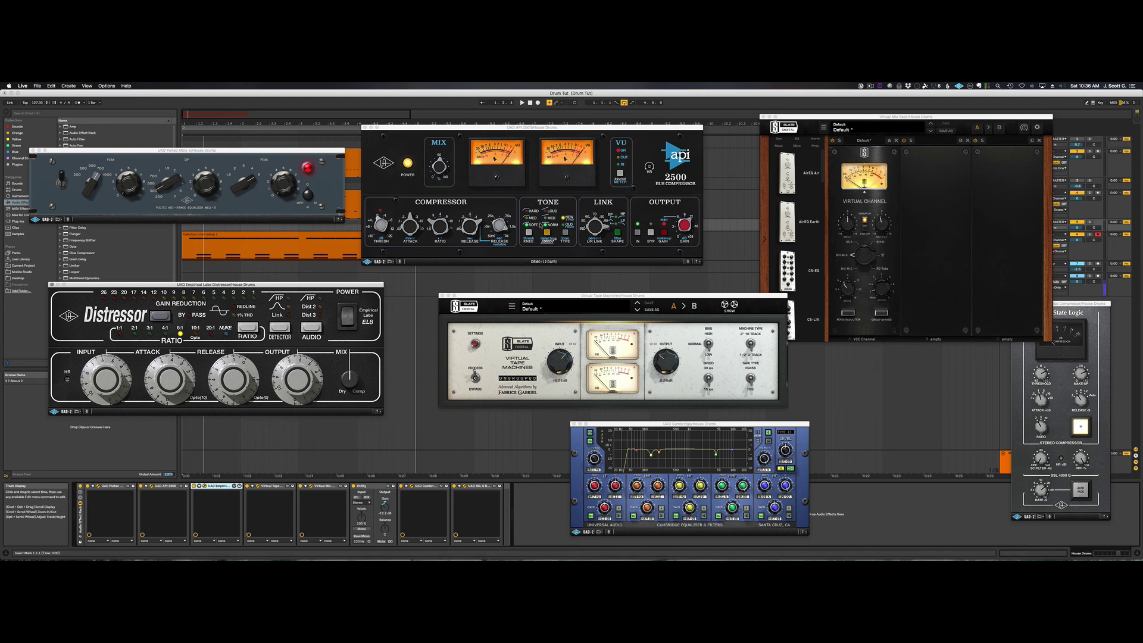
{"action": "left_click", "coordinate": [1078, 304]}
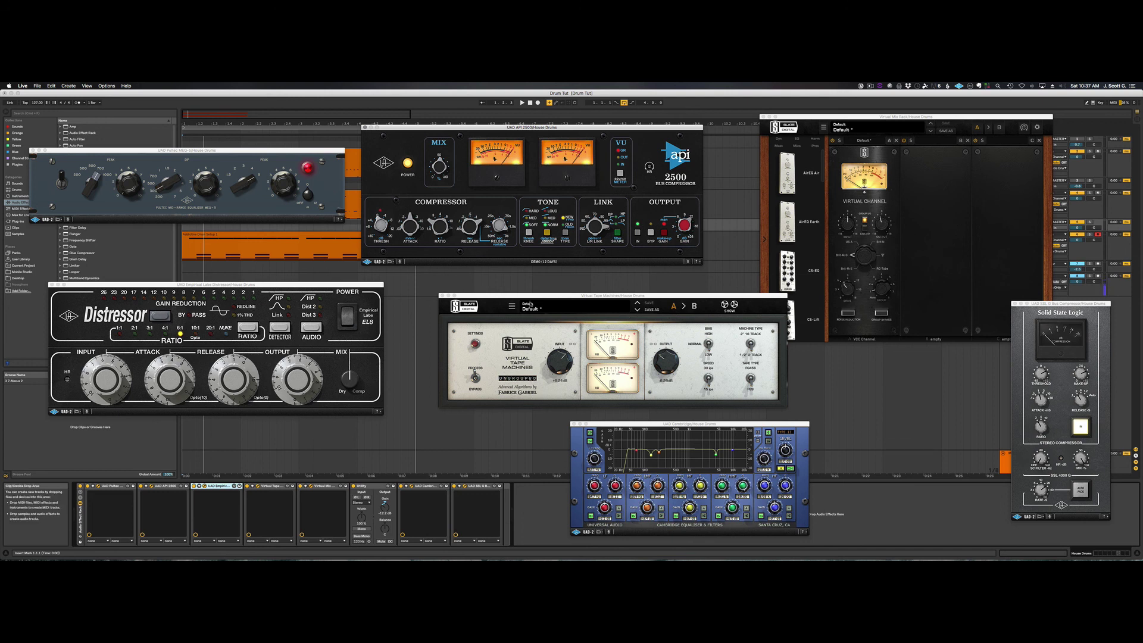
{"action": "left_click_drag", "start_coordinate": [531, 298], "coordinate": [518, 294]}
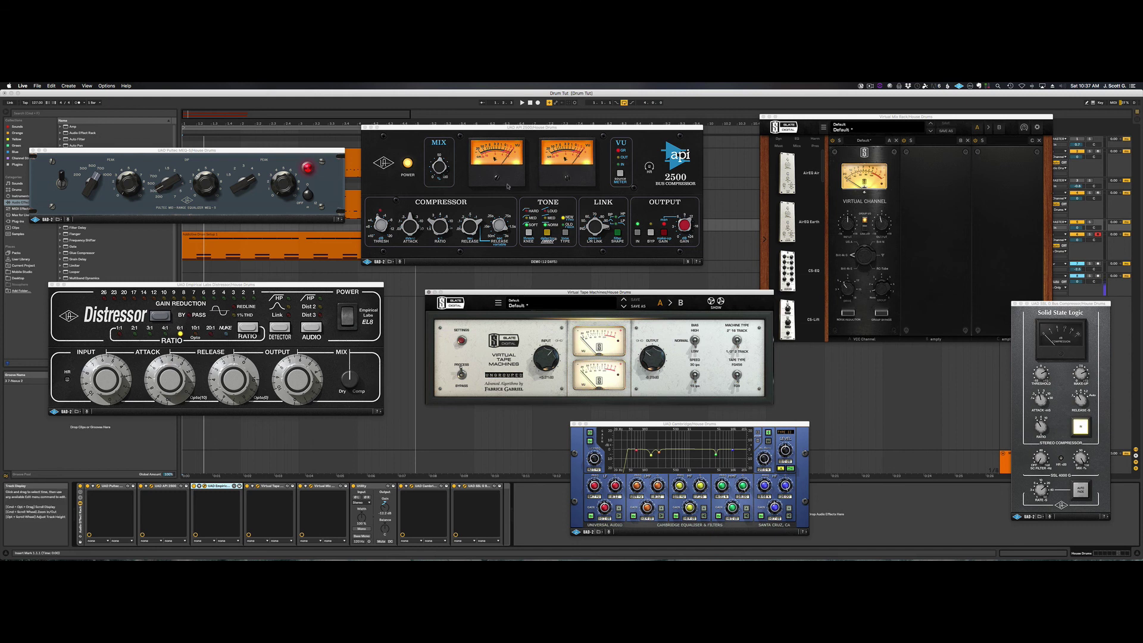
Bring the API 2500 window forward, and shift the Virtual Mix Rack and Virtual Tape Machines windows slightly while reviewing the House Drums chain
{"action": "left_click", "coordinate": [426, 128]}
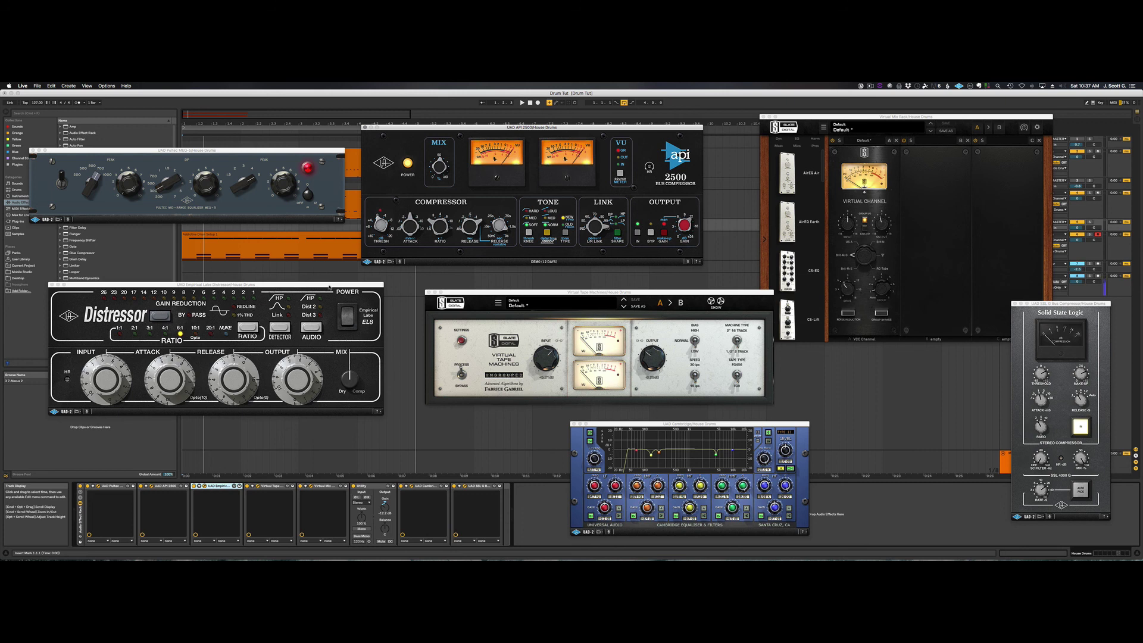
{"action": "left_click", "coordinate": [441, 128]}
{"action": "left_click_drag", "start_coordinate": [891, 118], "coordinate": [894, 107]}
{"action": "left_click_drag", "start_coordinate": [623, 296], "coordinate": [610, 302]}
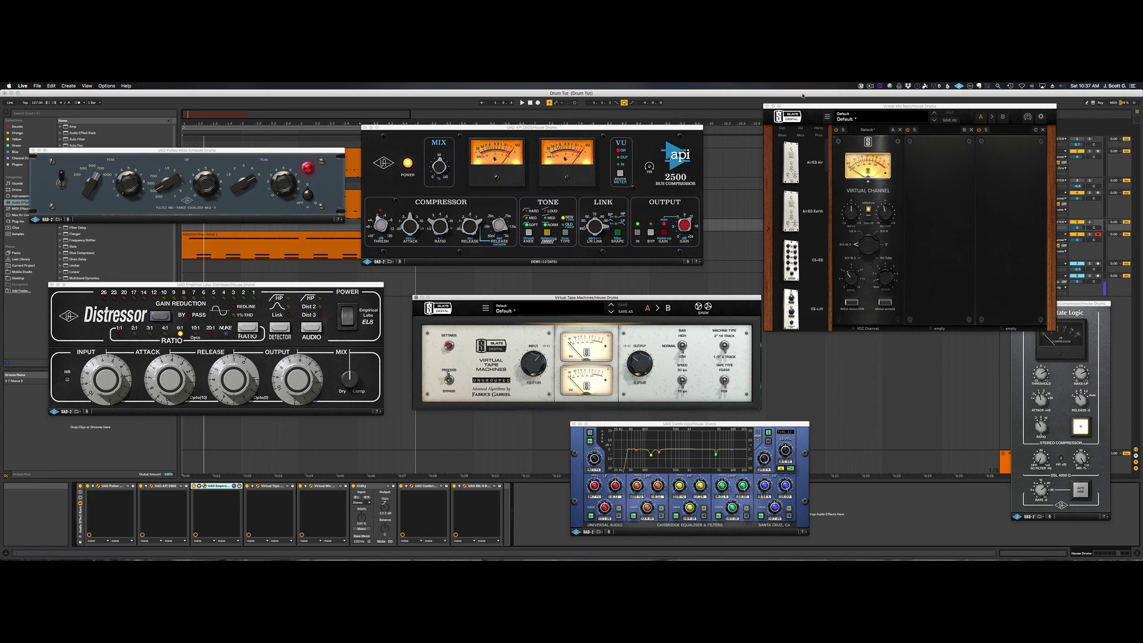
Close all House Drums plug-in windows, from Virtual Mix Rack to the SSL G Bus Compressor, and return the playback position to the start
{"action": "left_click", "coordinate": [767, 108]}
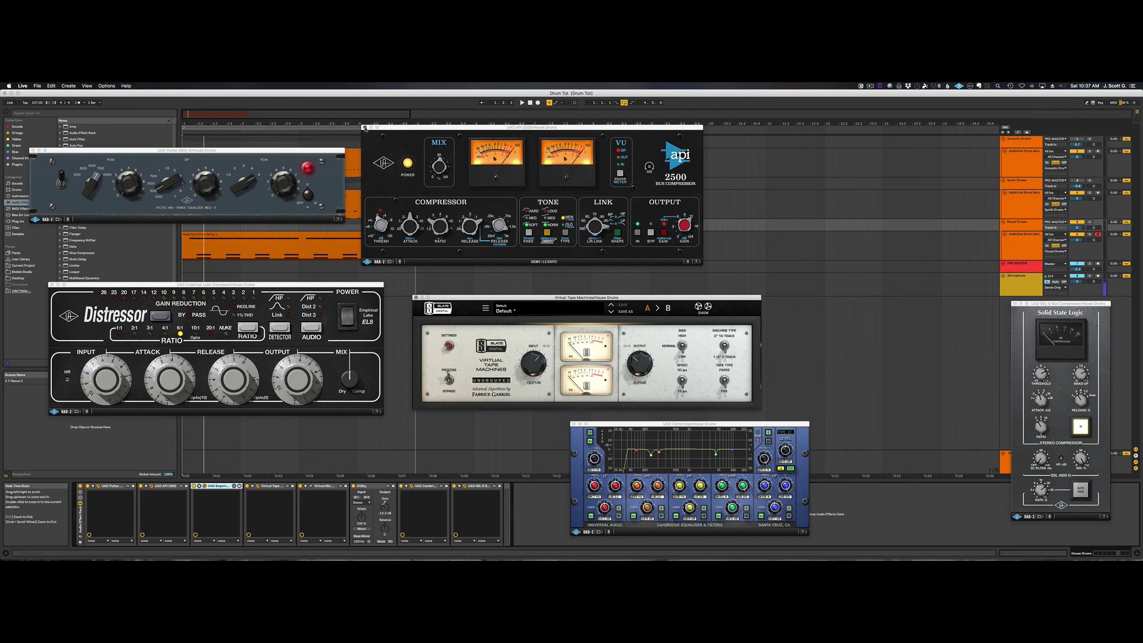
{"action": "left_click", "coordinate": [365, 128]}
{"action": "left_click", "coordinate": [32, 151]}
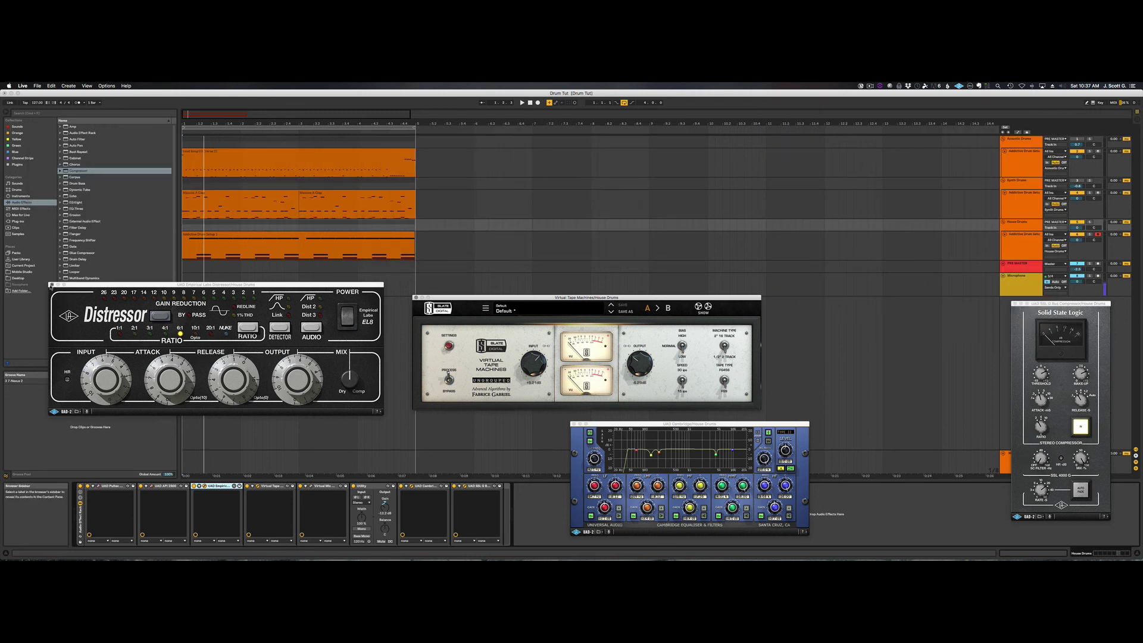
{"action": "left_click", "coordinate": [51, 285]}
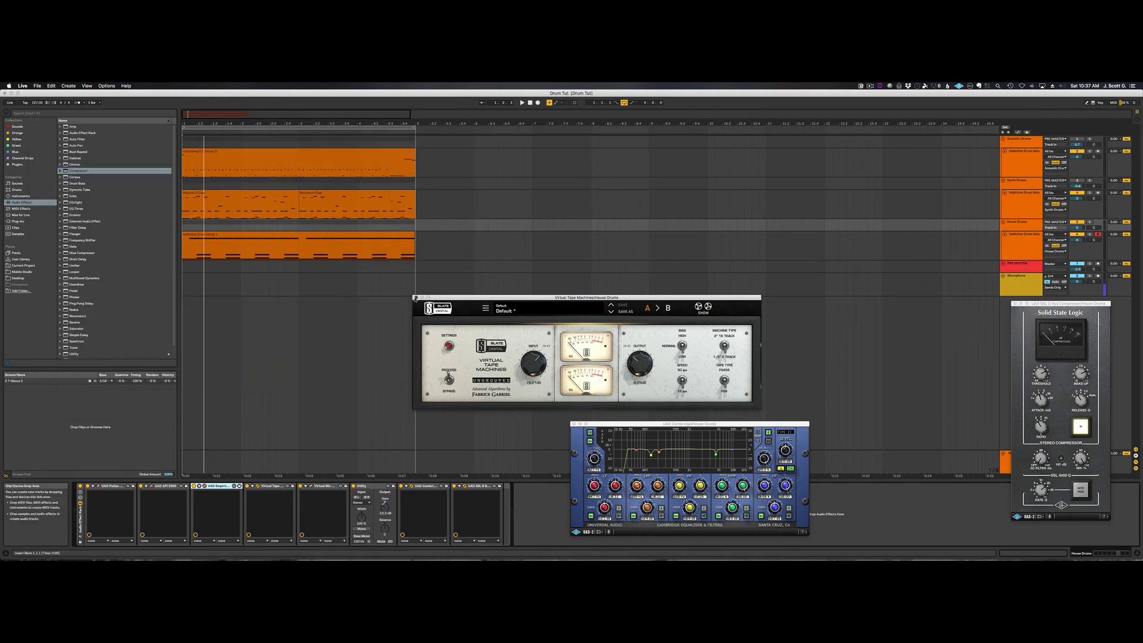
{"action": "left_click", "coordinate": [416, 297]}
{"action": "left_click", "coordinate": [574, 424]}
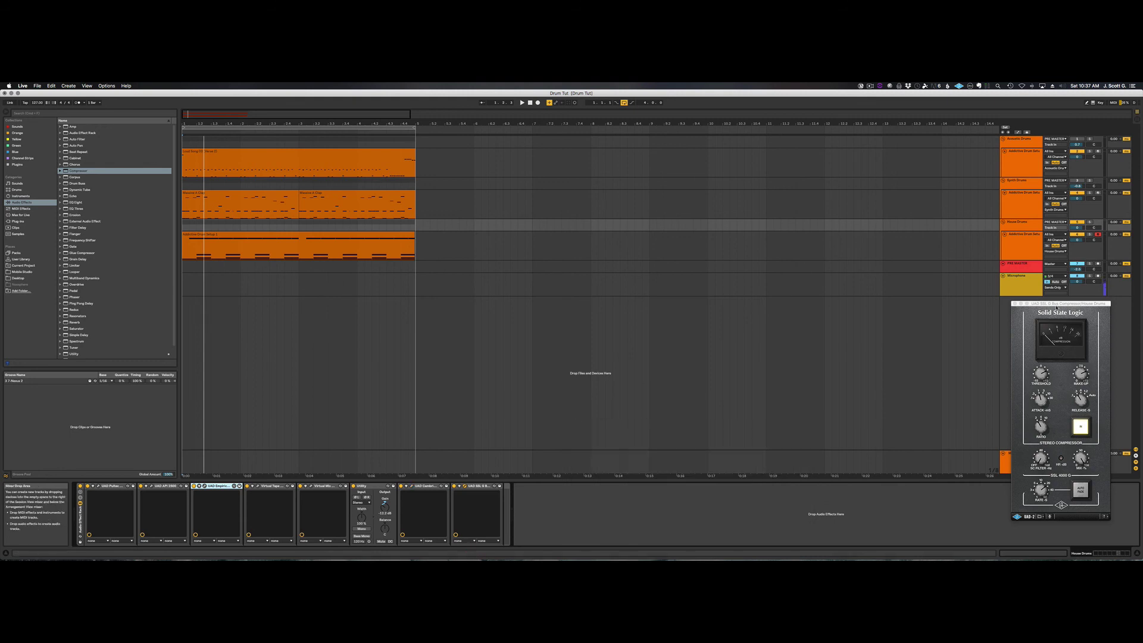
{"action": "left_click_drag", "start_coordinate": [1030, 306], "coordinate": [814, 276]}
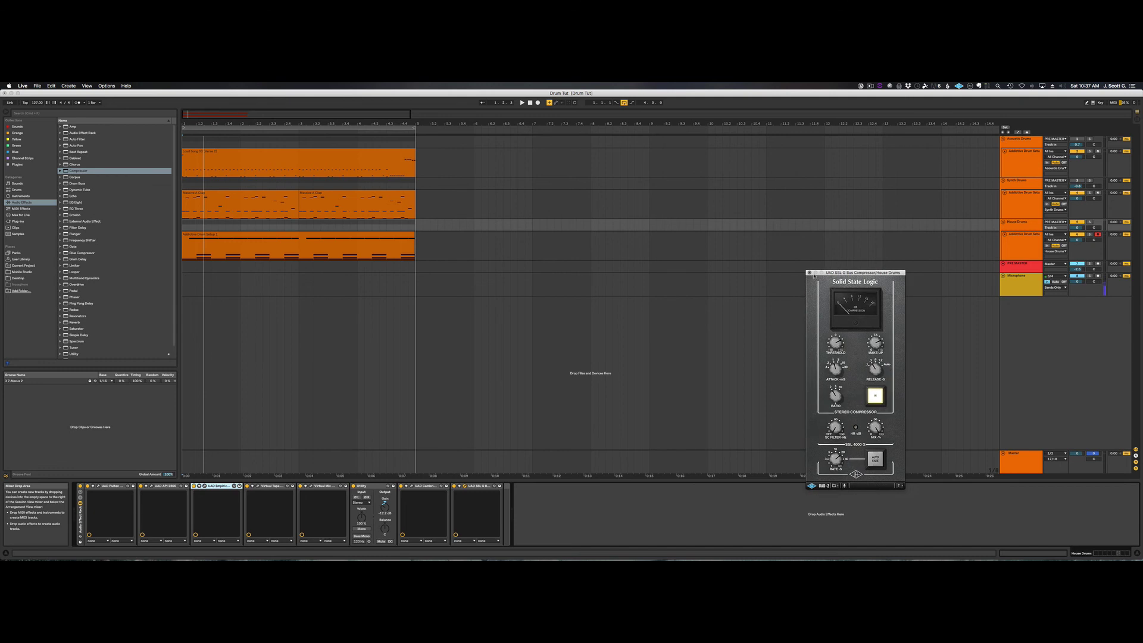
{"action": "left_click", "coordinate": [809, 274]}
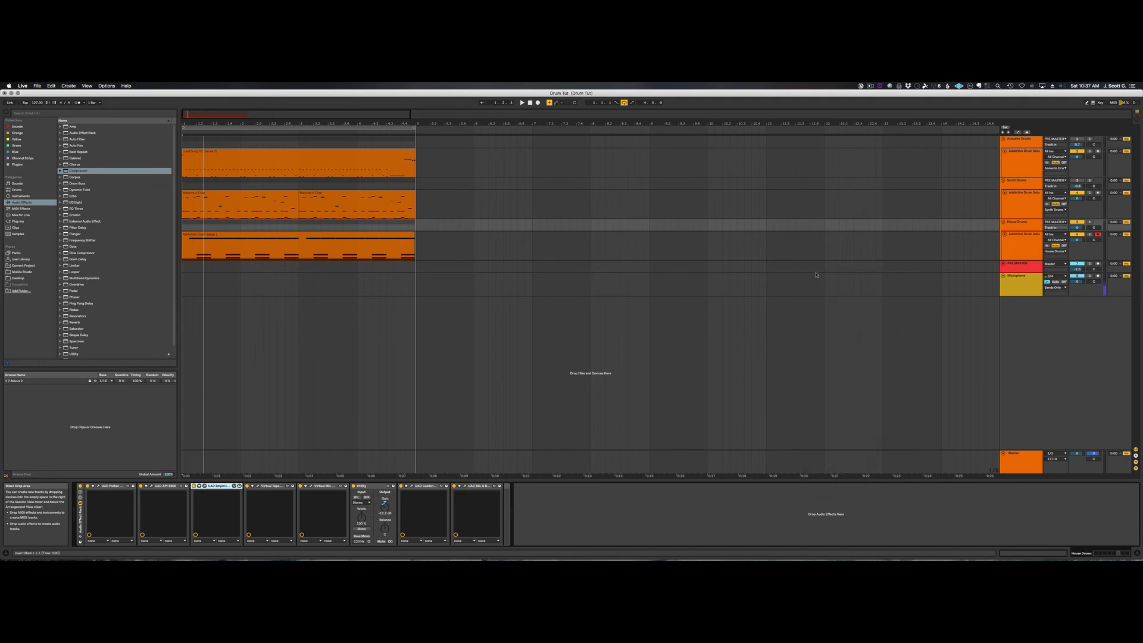
{"action": "left_click", "coordinate": [530, 104]}
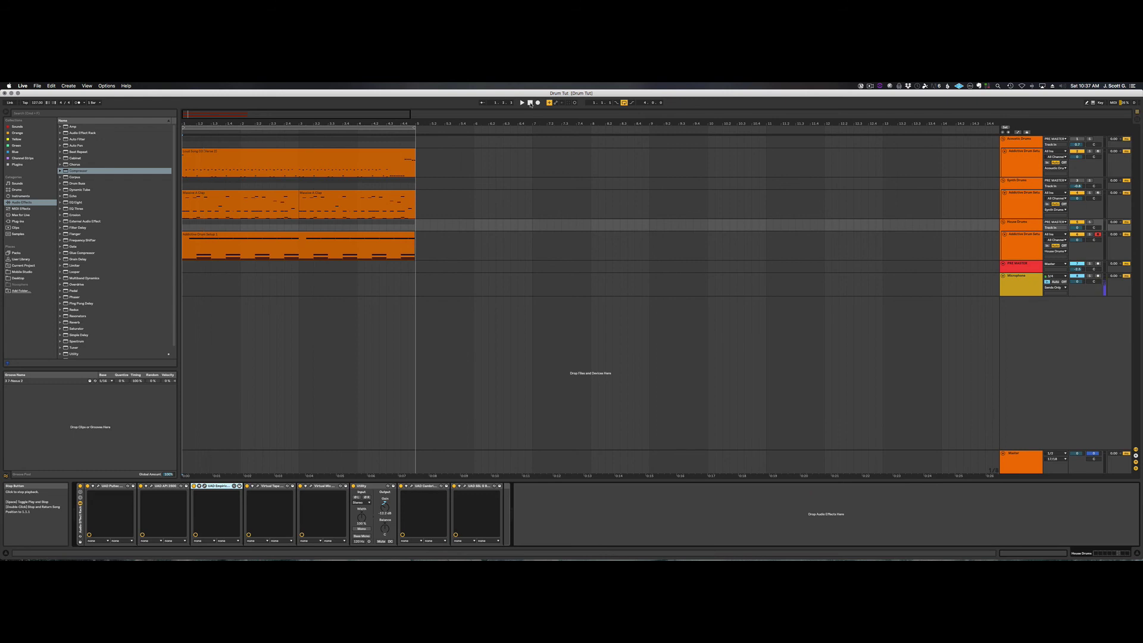